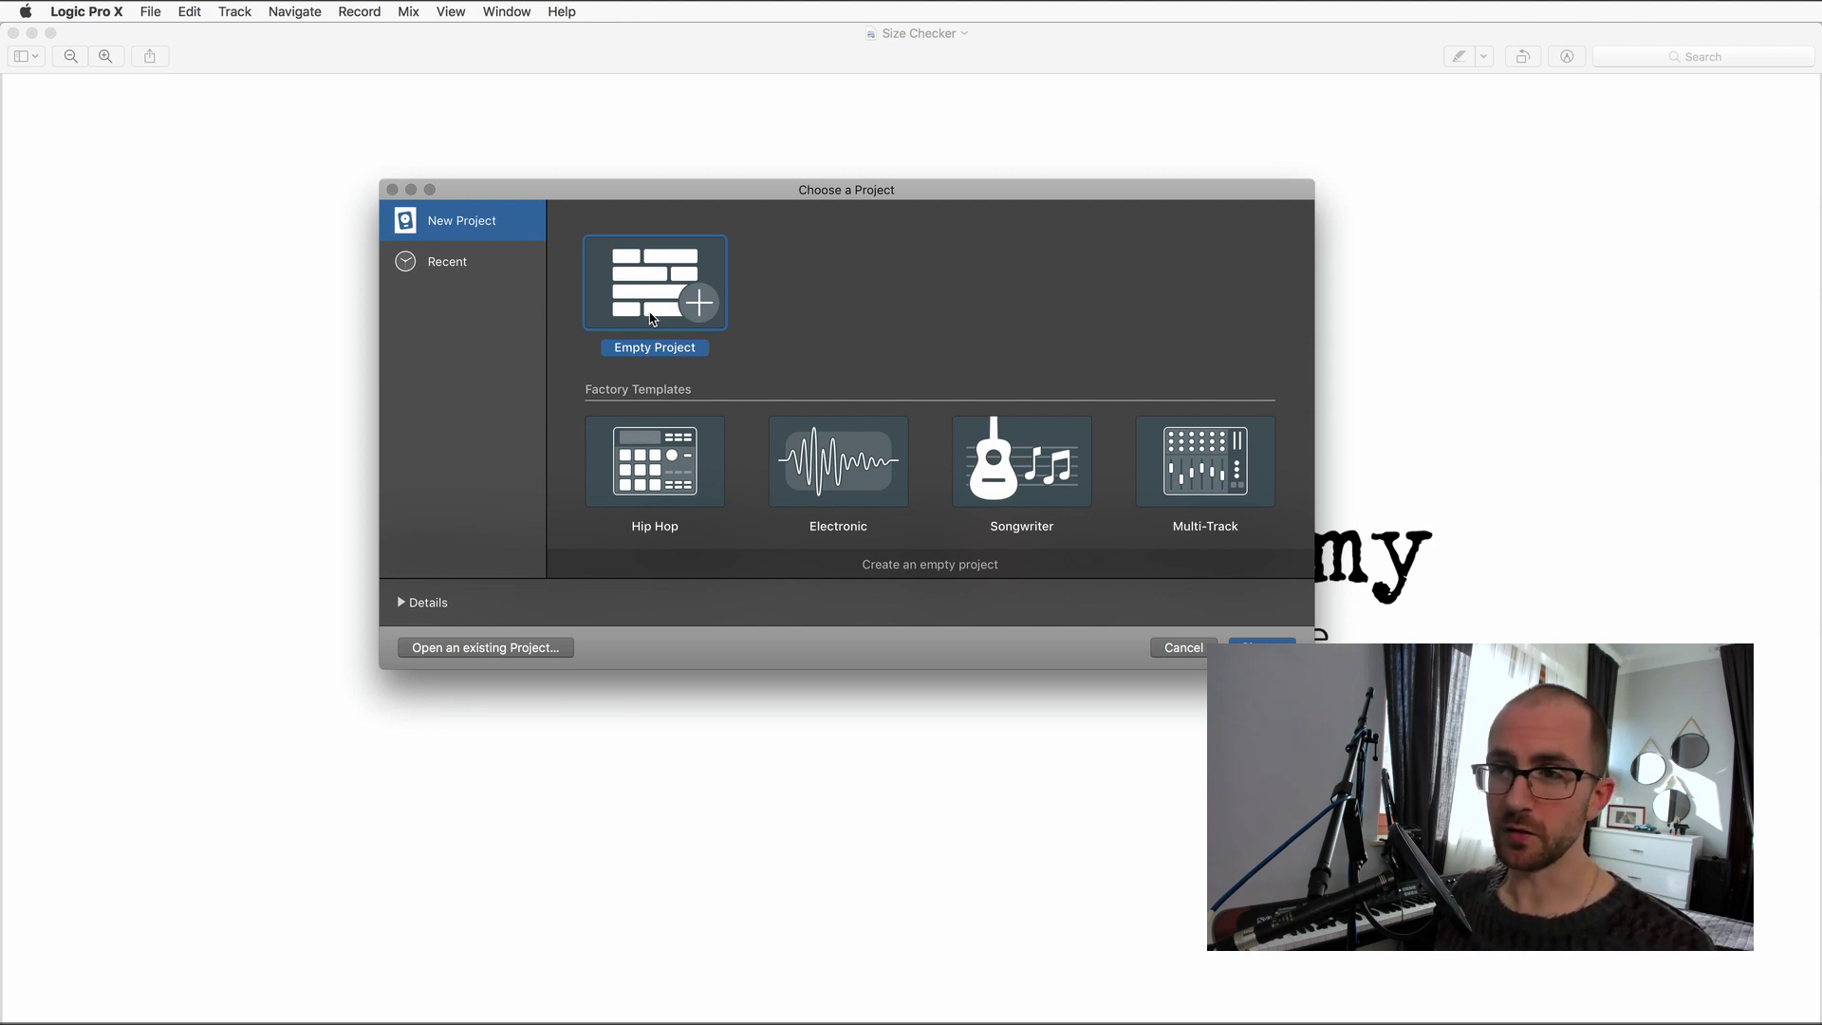
Create an empty project with one software instrument track.
double_click(652, 319)
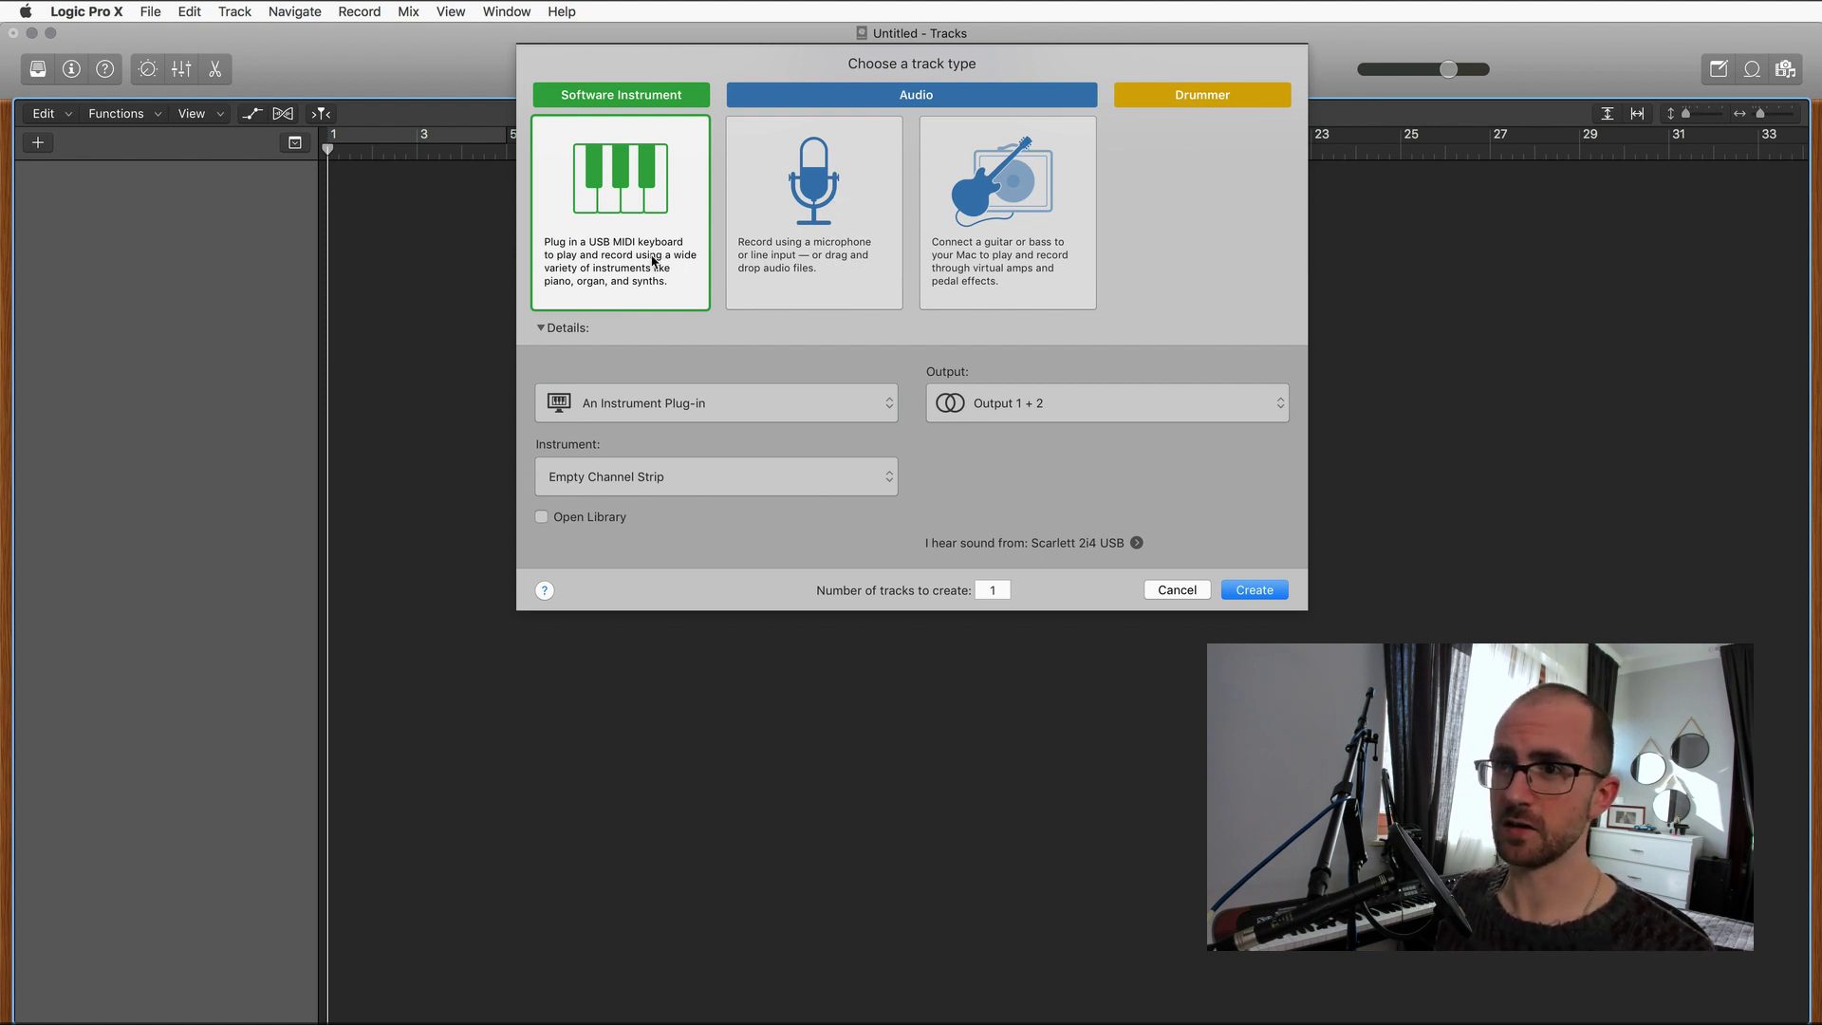
click(1253, 590)
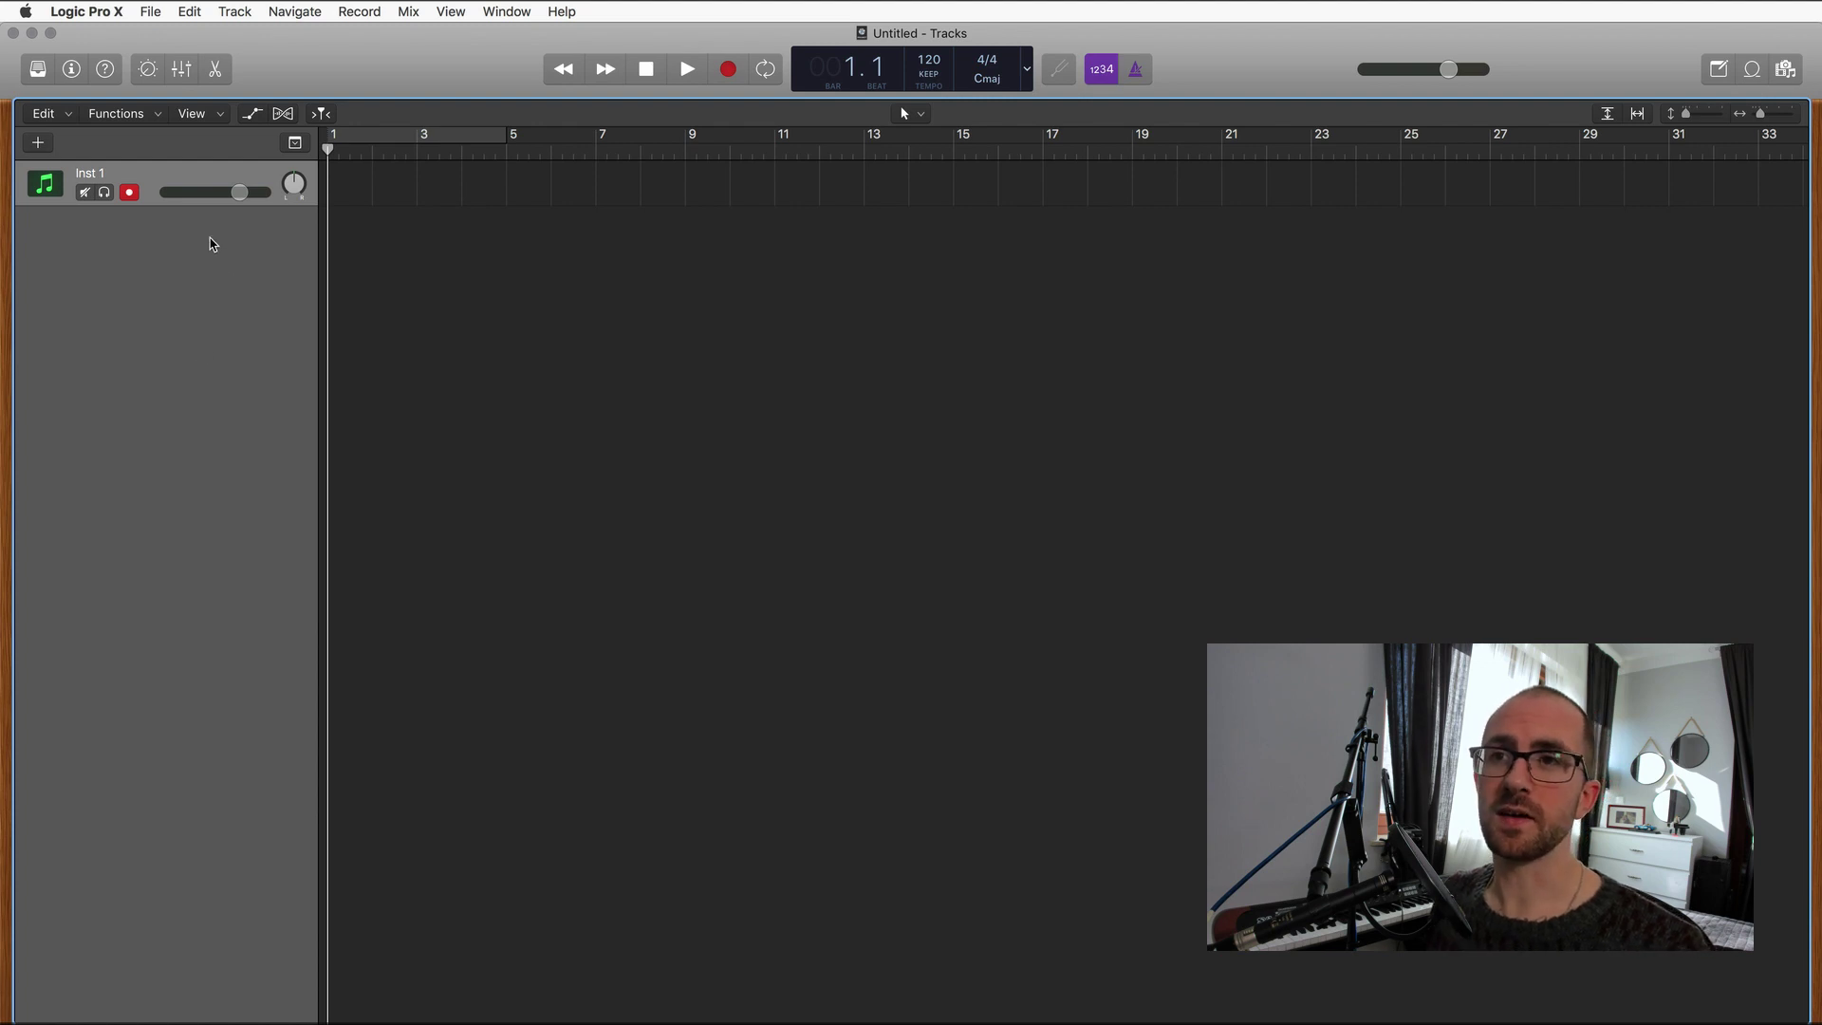
Enable Show Advanced Tools in the advanced preferences and close the preferences.
click(100, 14)
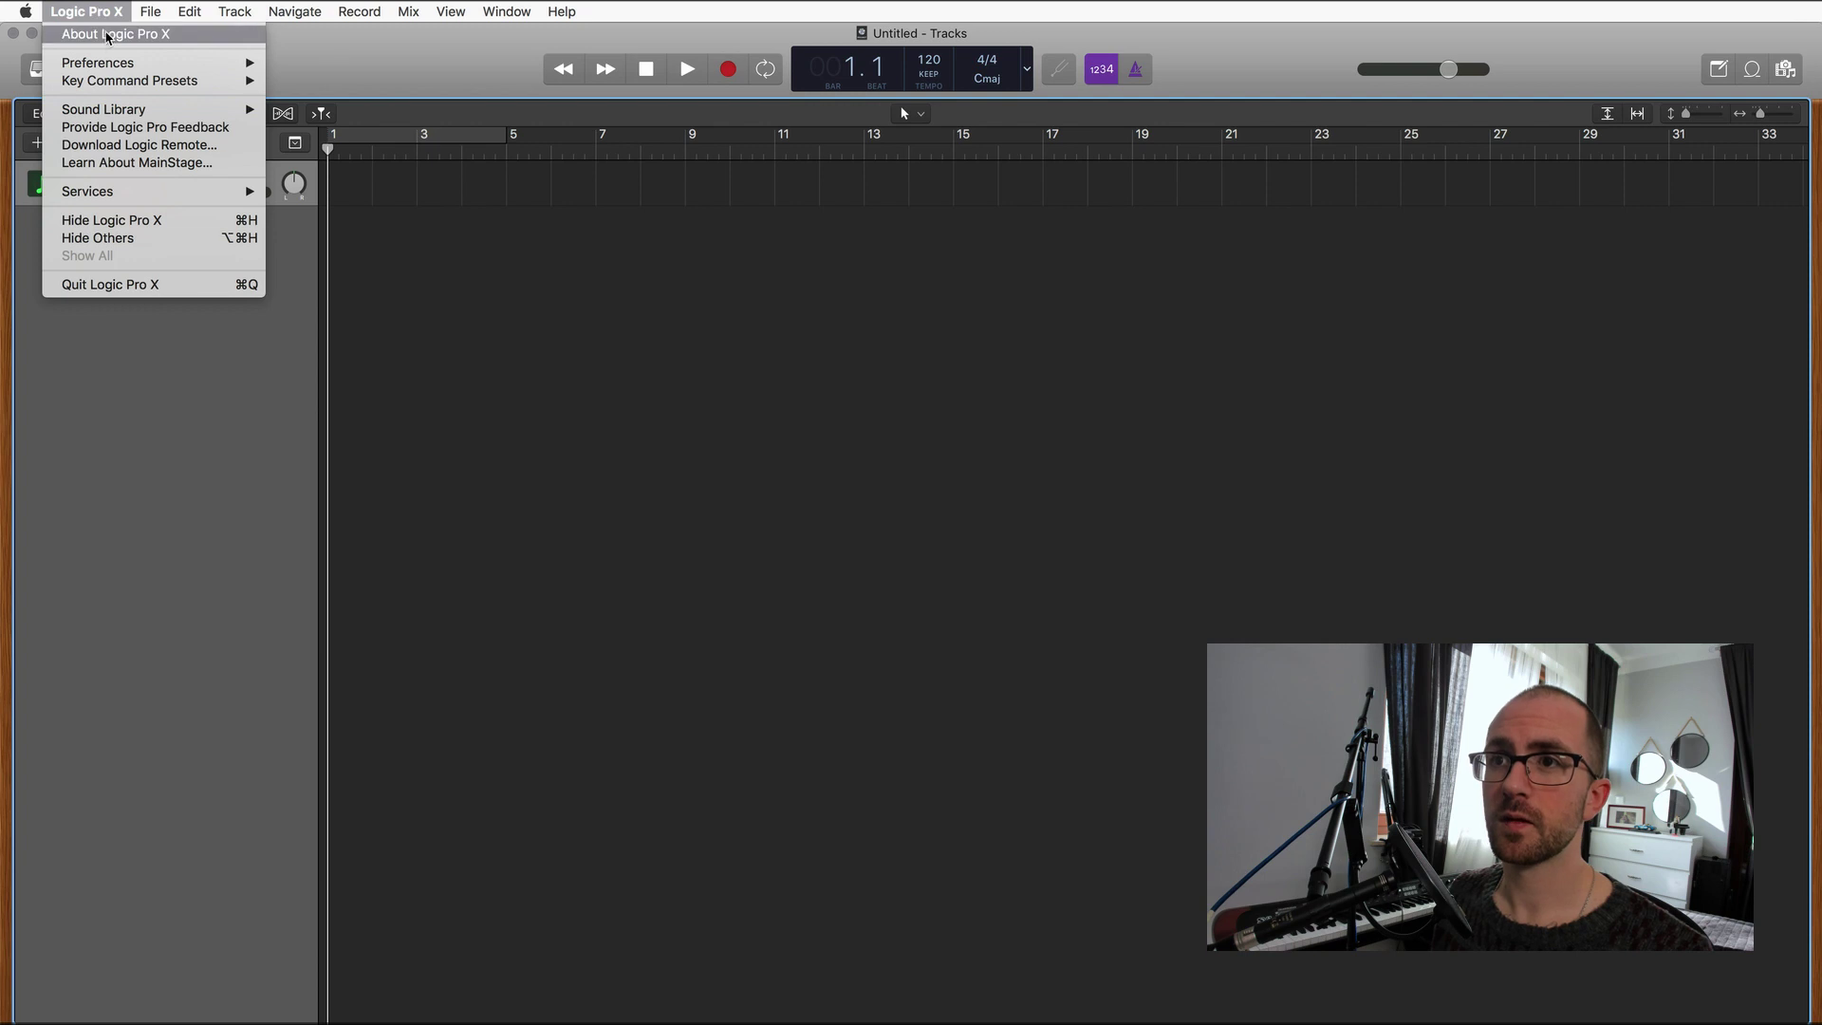
mouse_move(114, 67)
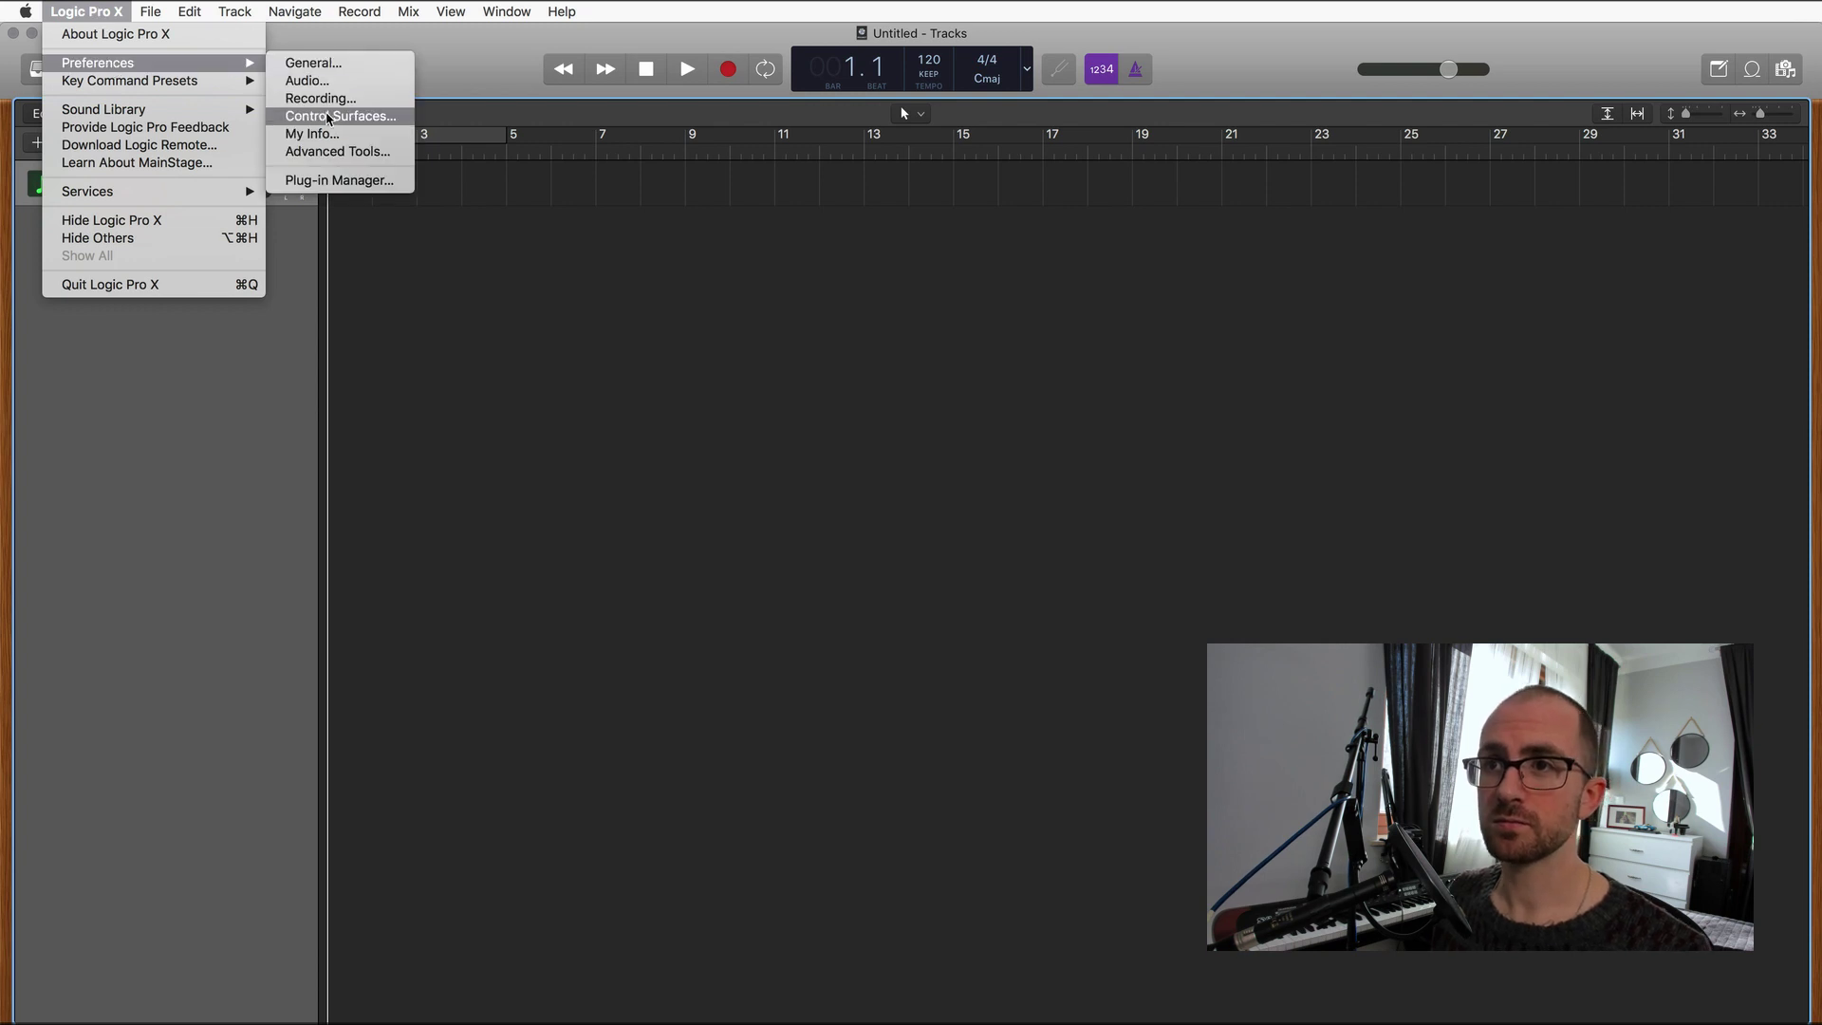
click(347, 152)
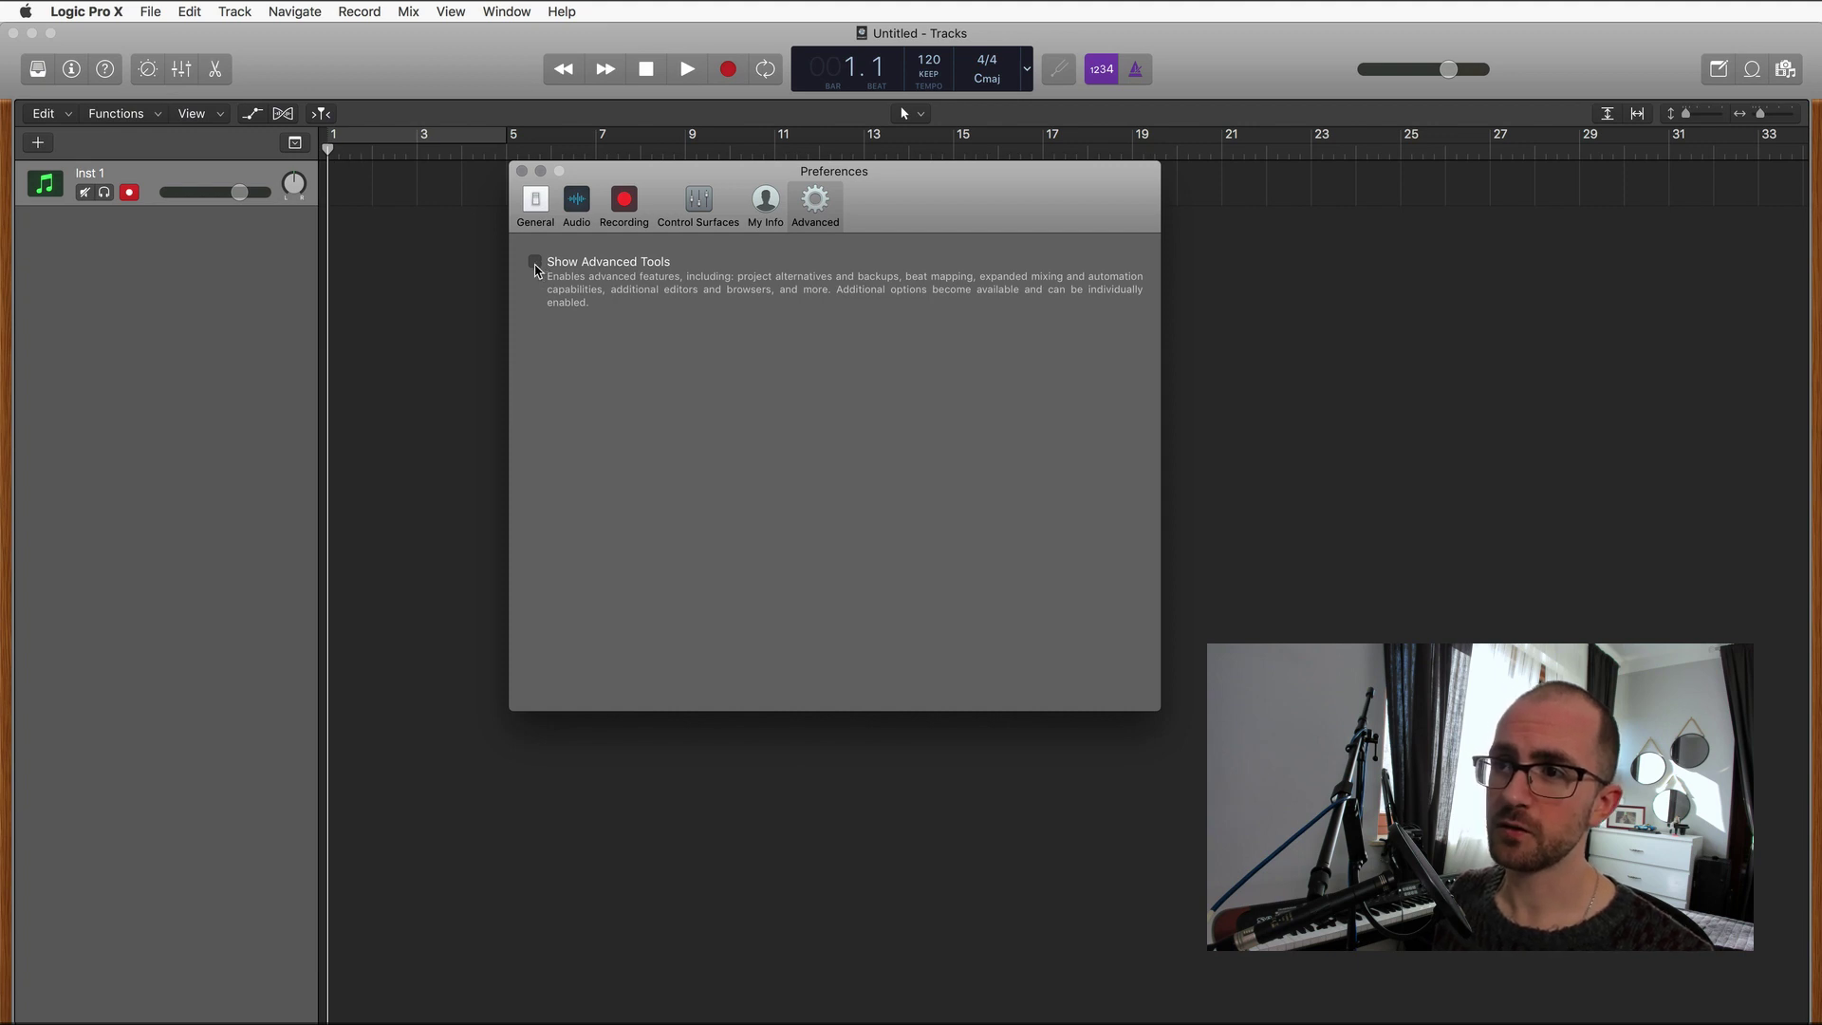
click(535, 264)
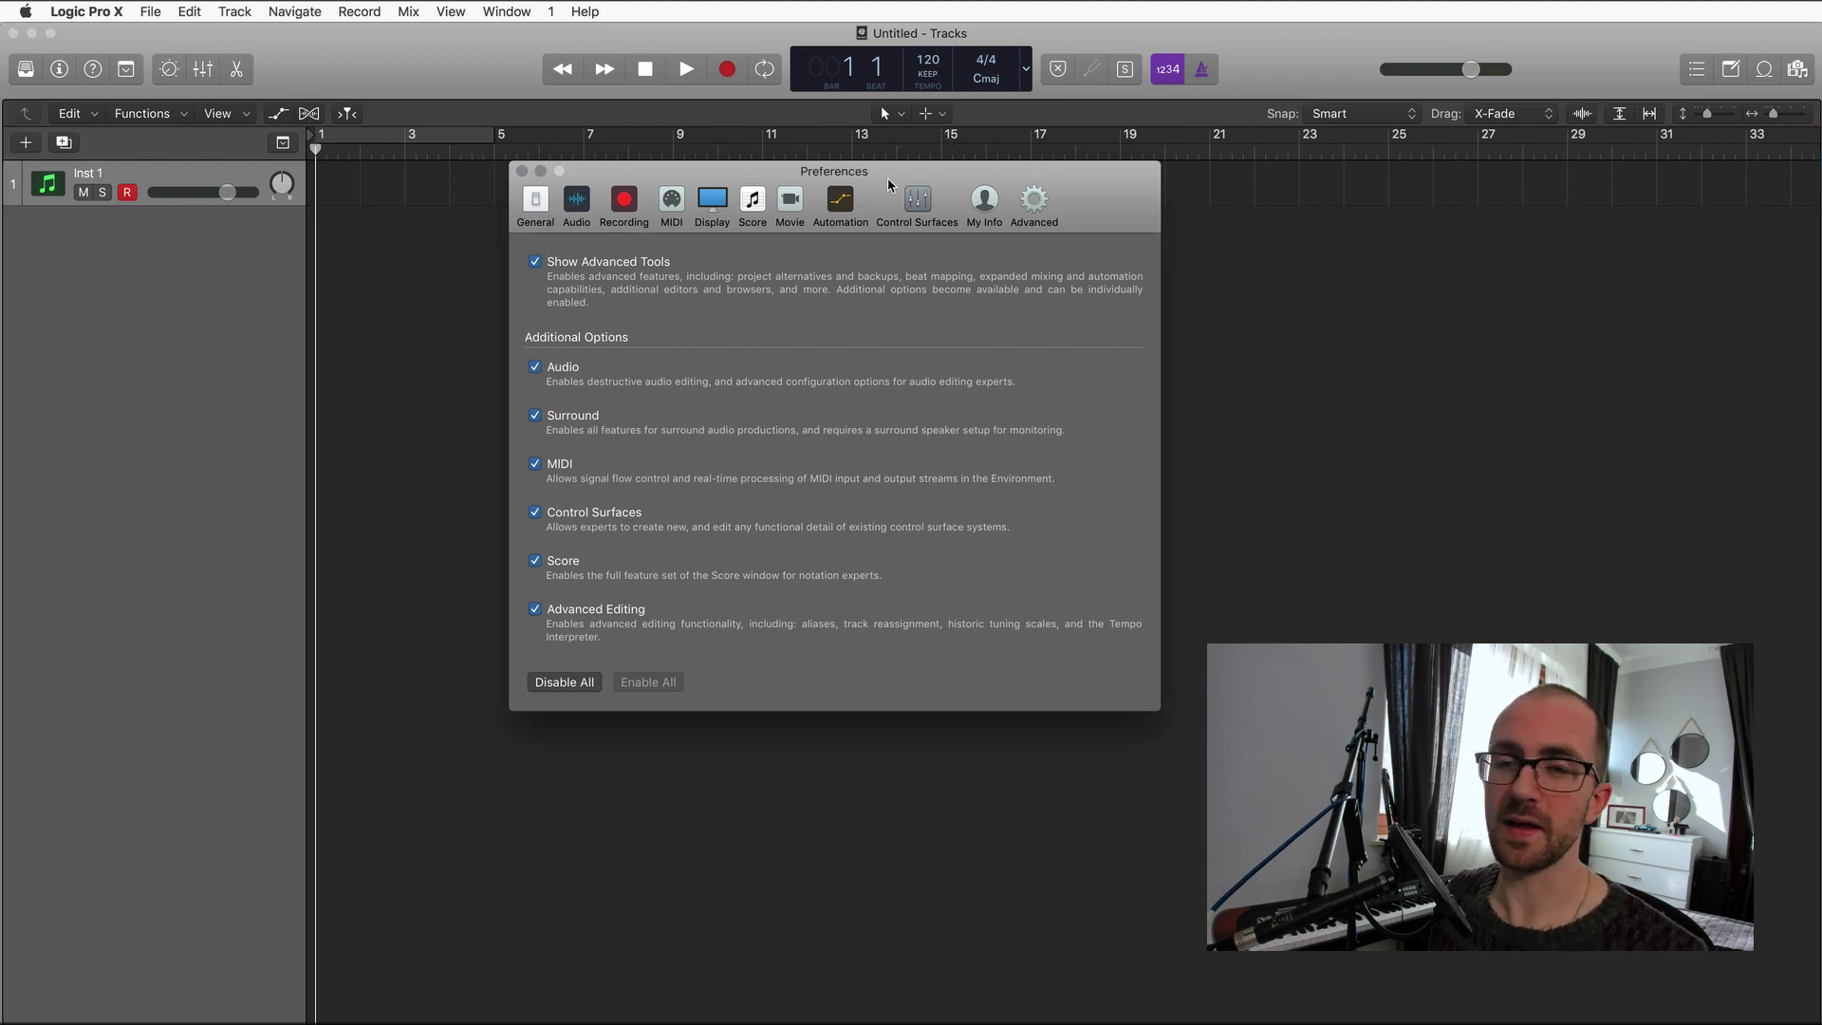
drag(894, 185, 1022, 169)
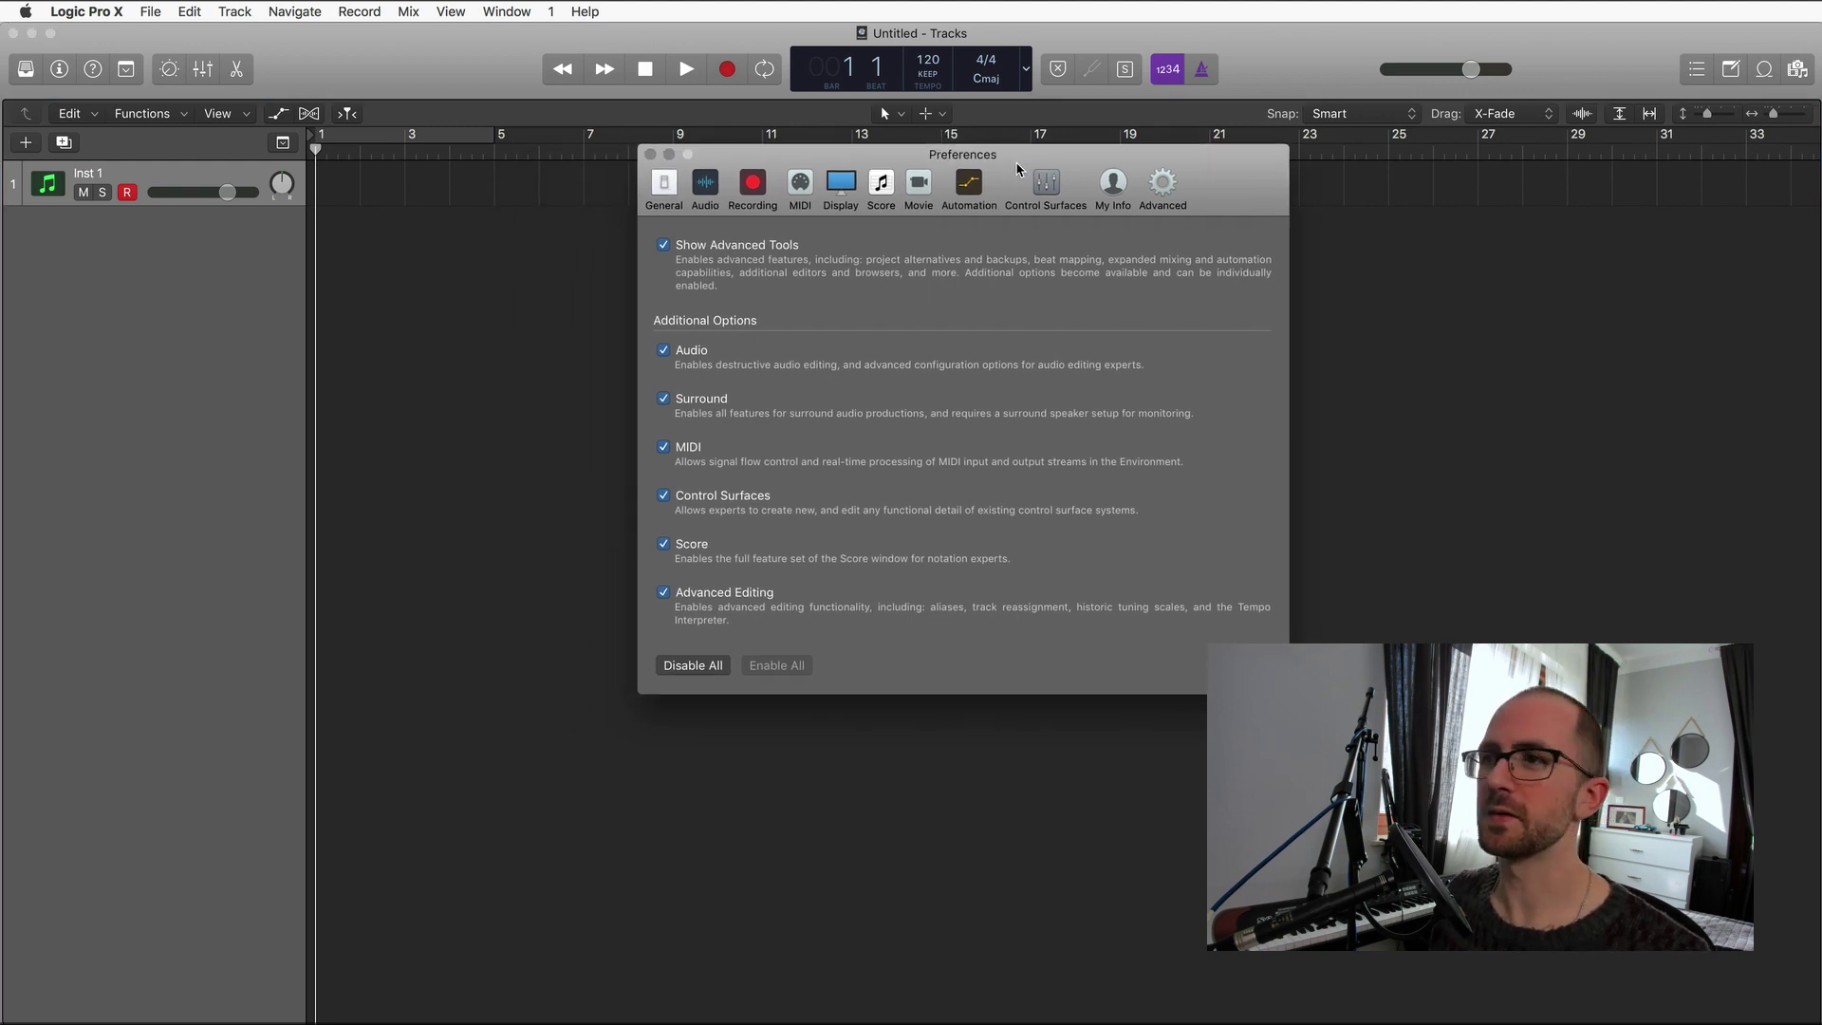
click(650, 155)
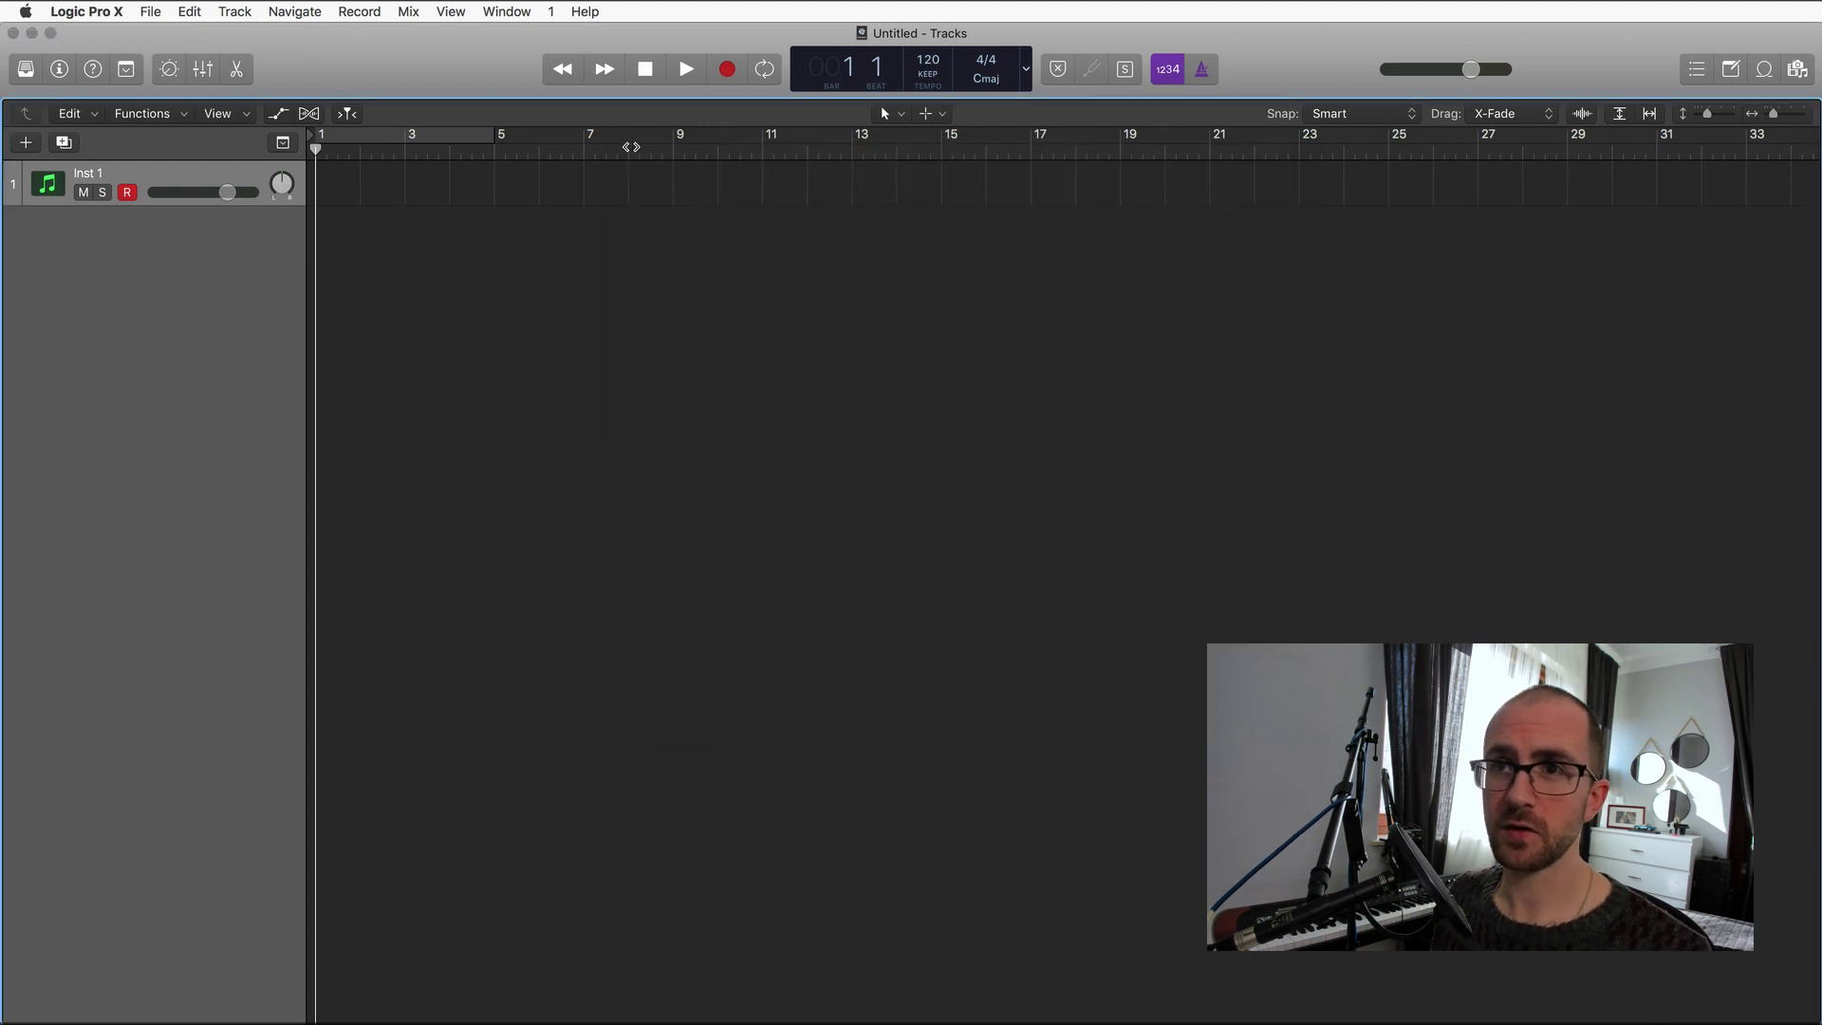
Close the untitled project and dismiss the new project prompt.
click(13, 34)
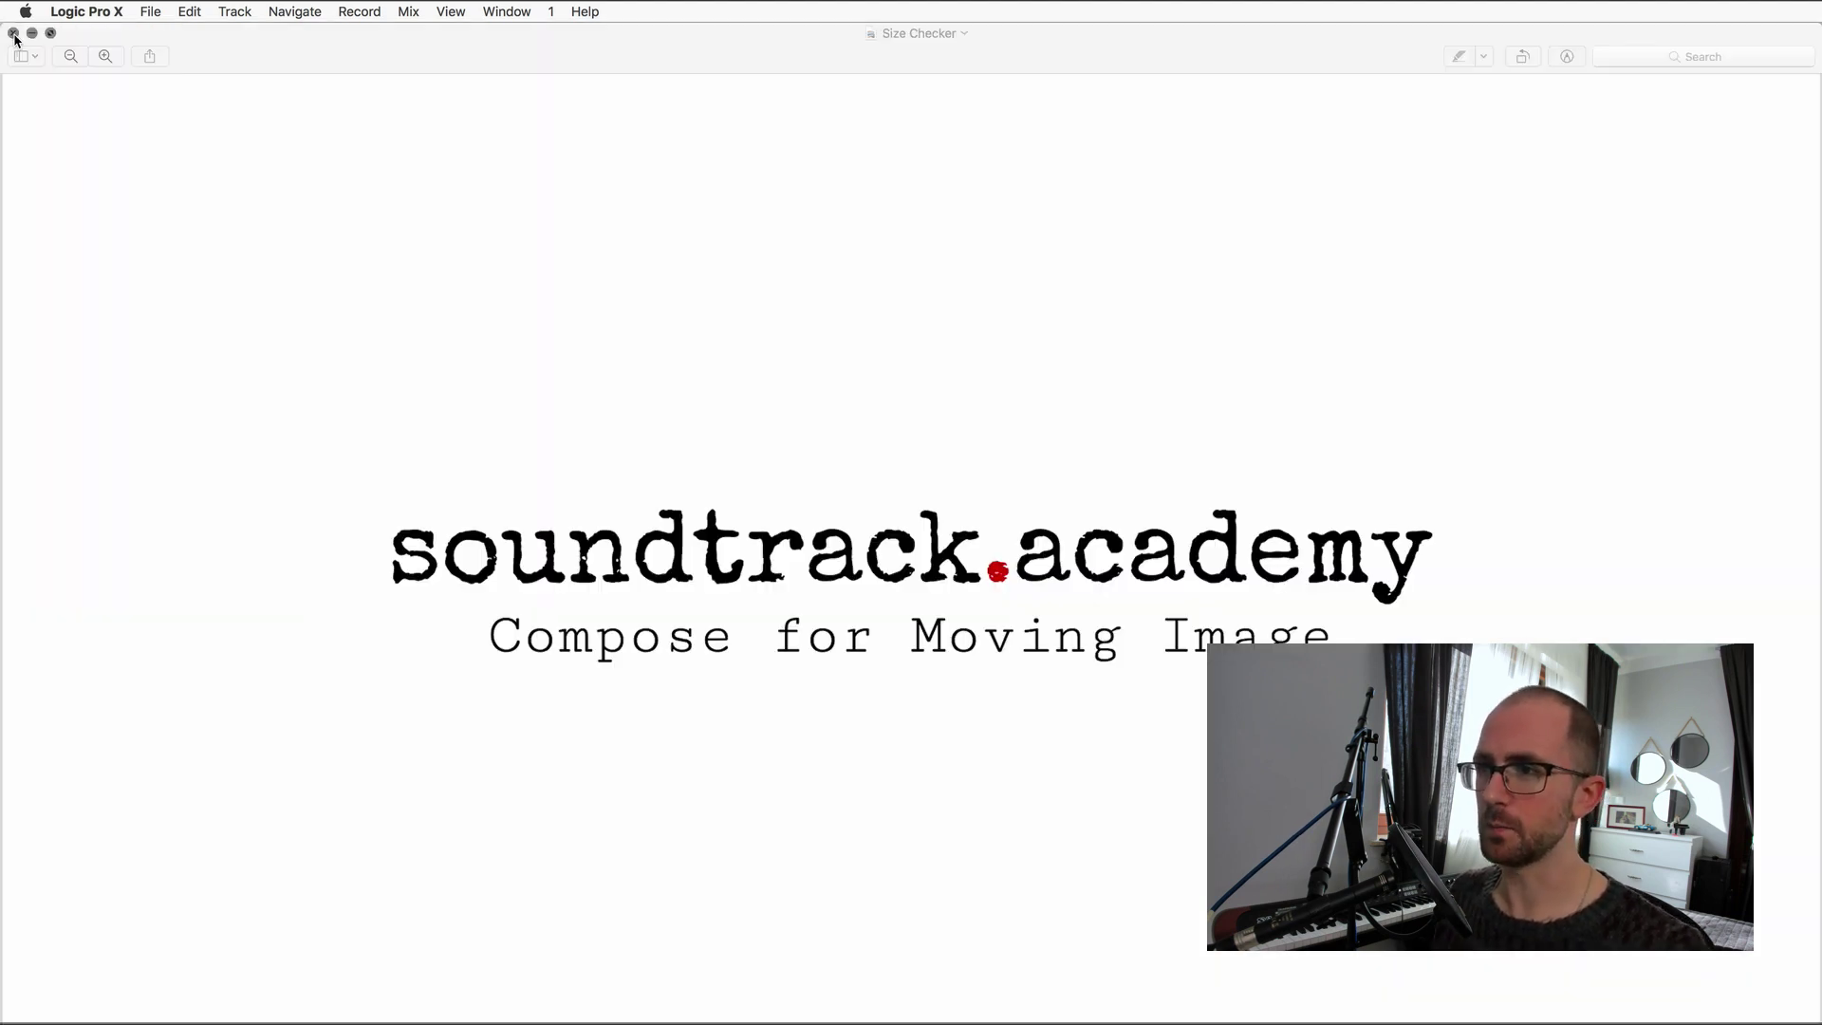
key(super+n)
key(Escape)
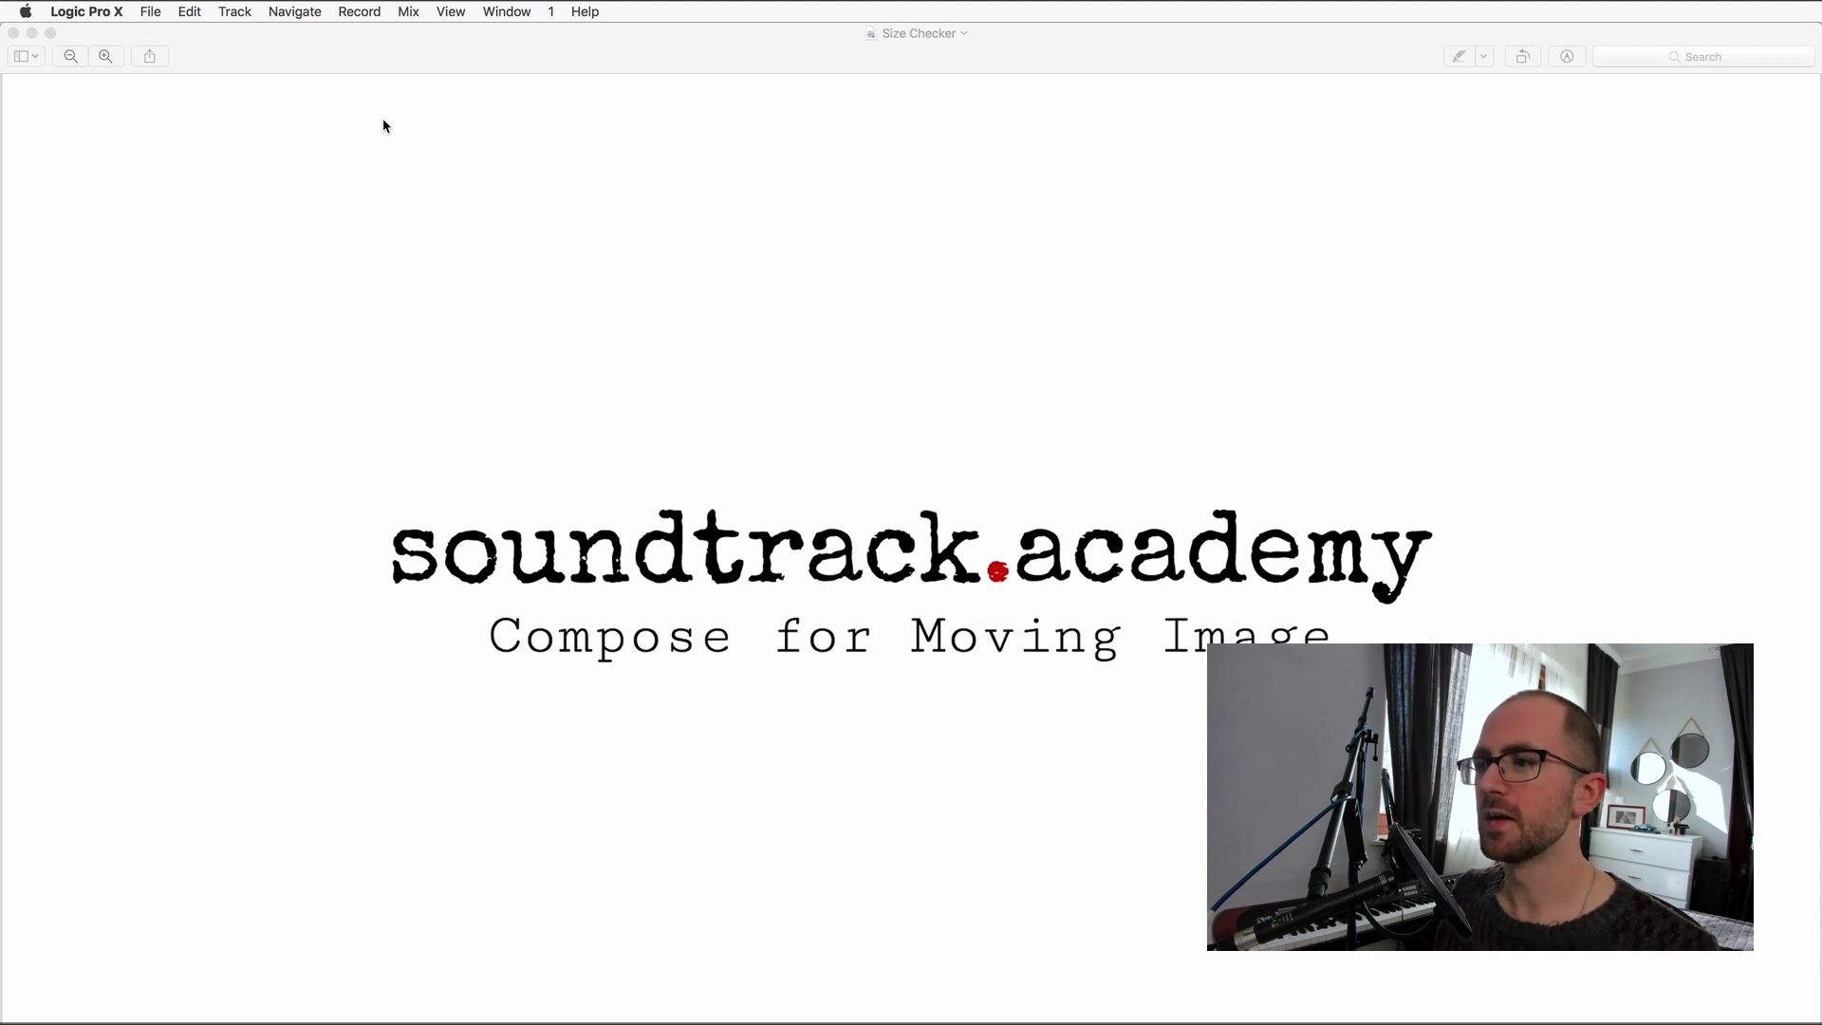
Switch to Finder and open the movie Lyla (Course Video) from the Getting Started in LPX folder.
key(super+Tab)
key(super+Tab)
key(super+Tab)
key(super+Tab)
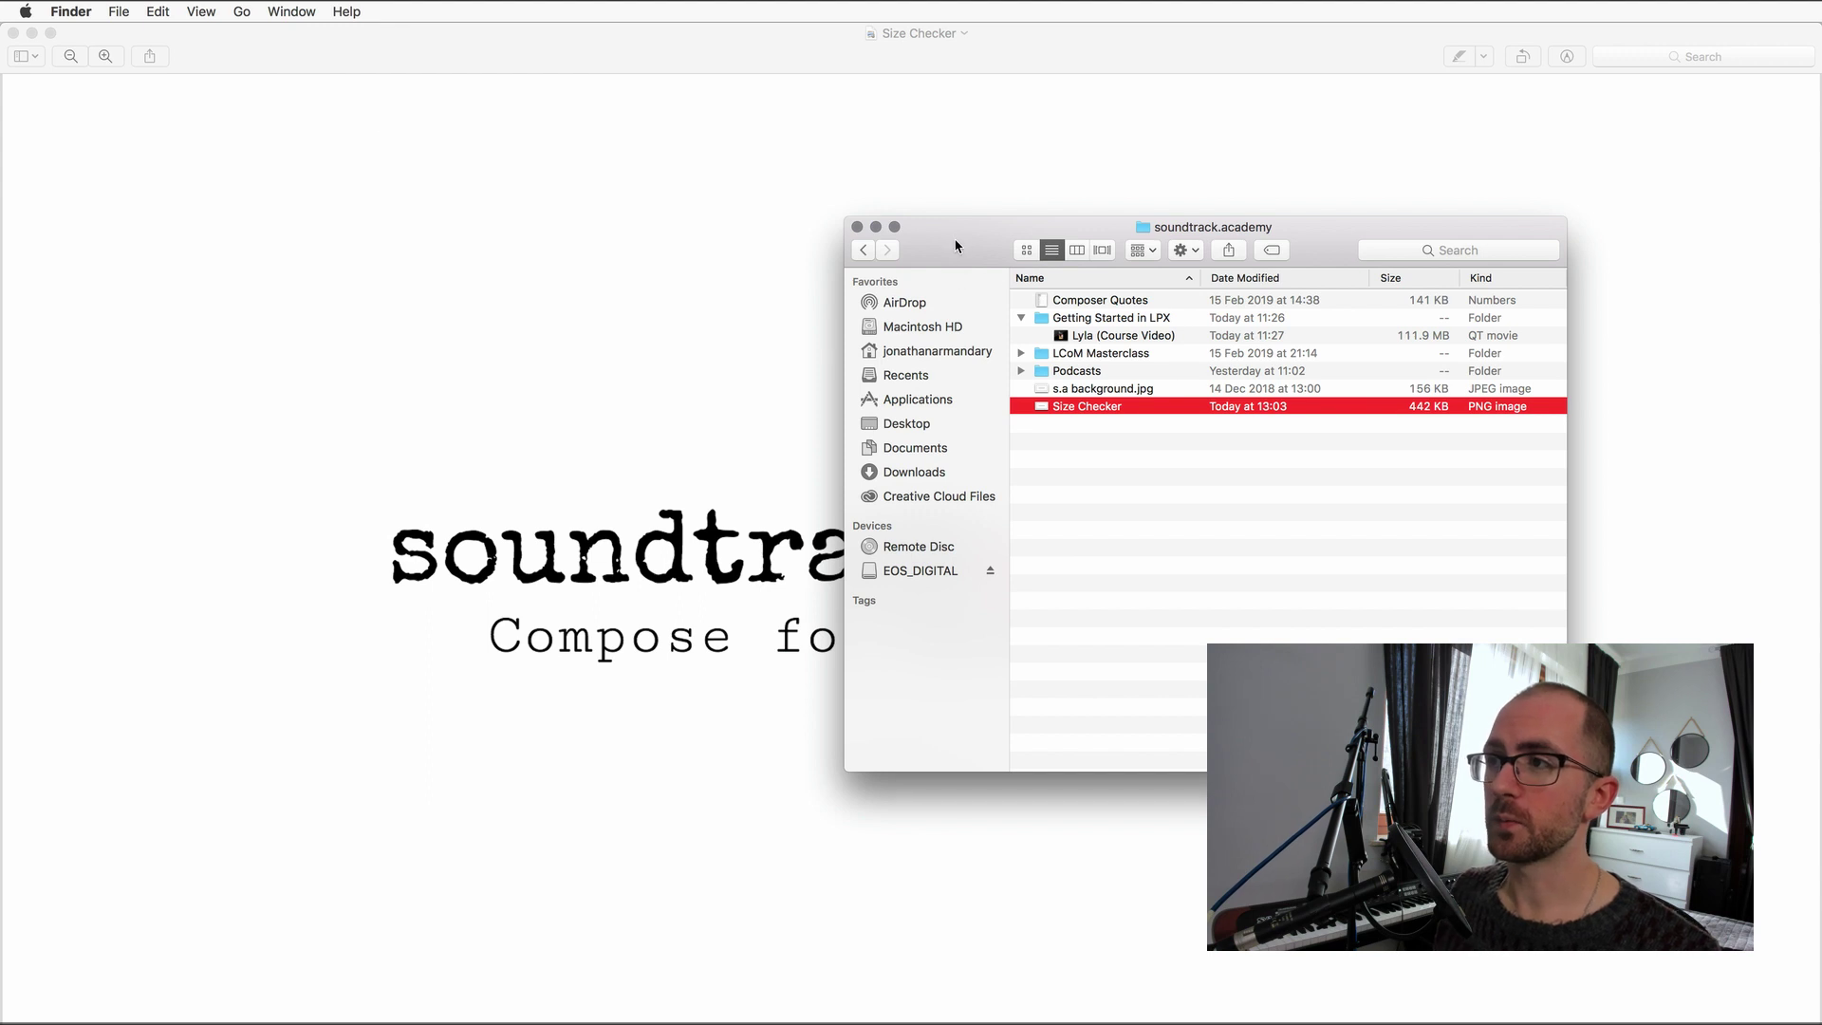
drag(958, 244, 911, 234)
double_click(1070, 327)
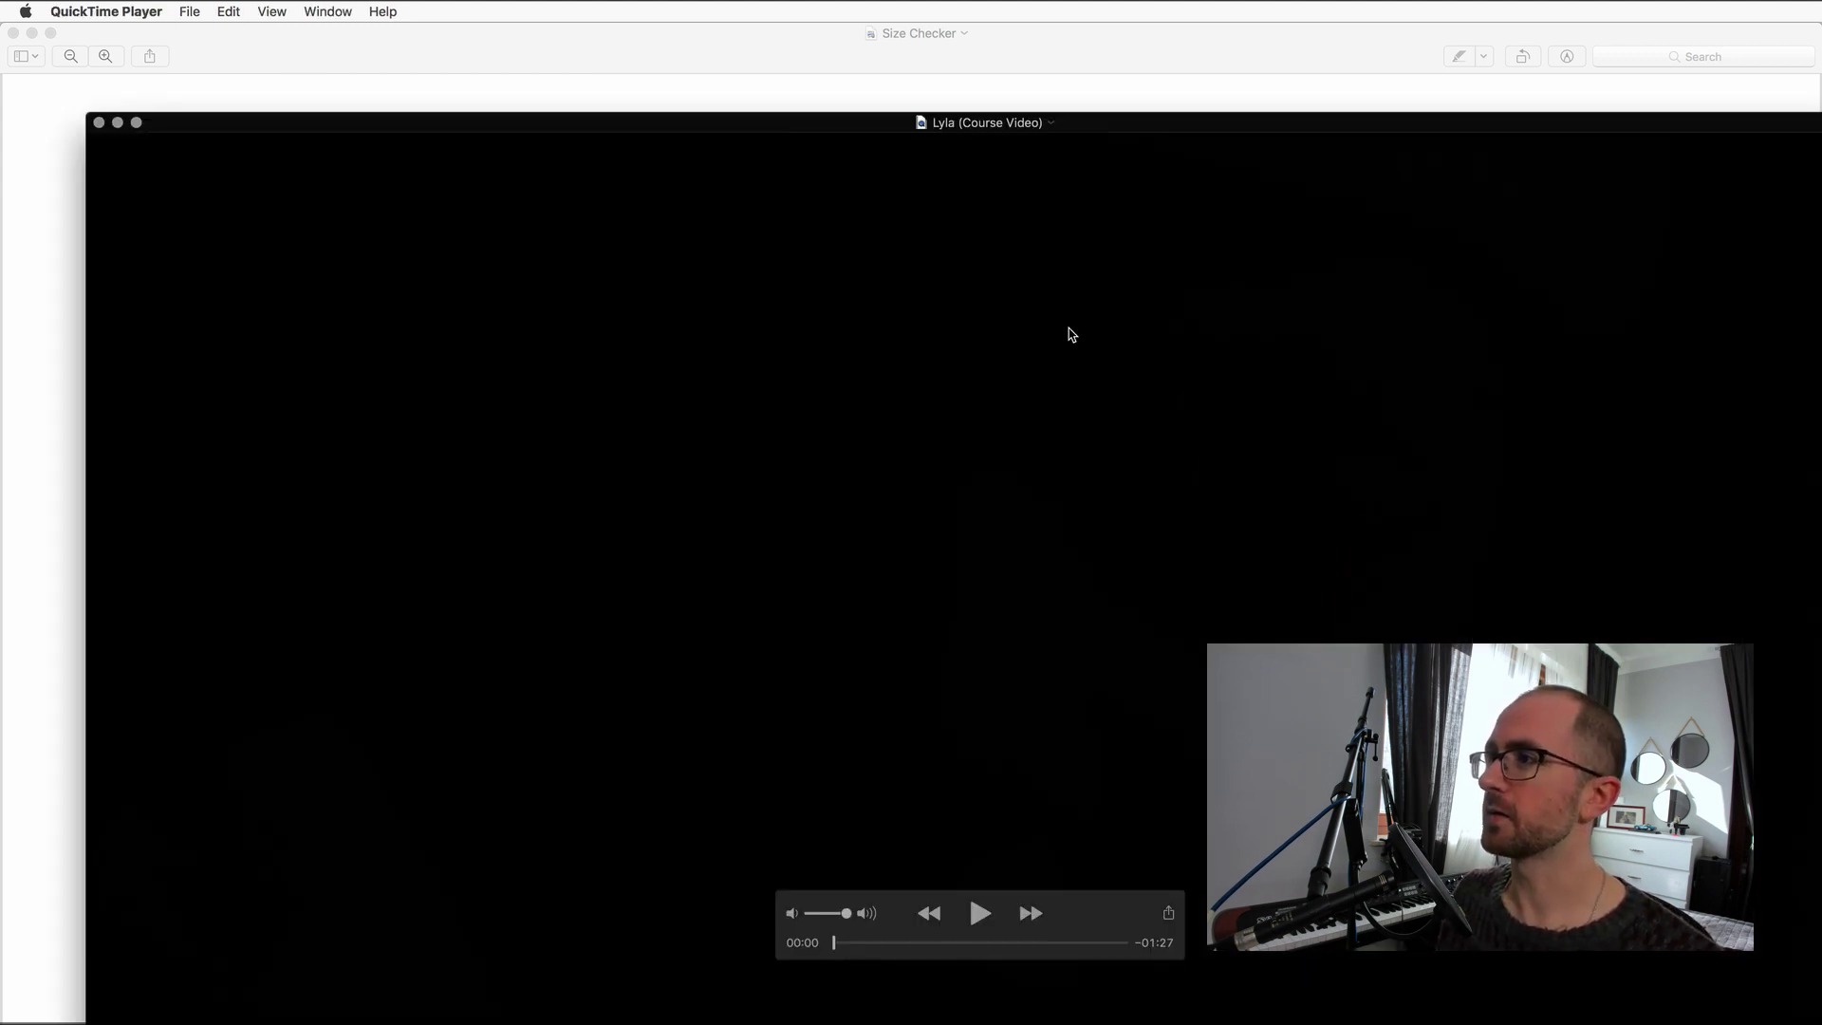
Shrink the movie window and reposition it so the whole frame fits on screen.
drag(1415, 122, 1310, 33)
drag(1793, 1018, 1363, 780)
drag(915, 32, 1008, 137)
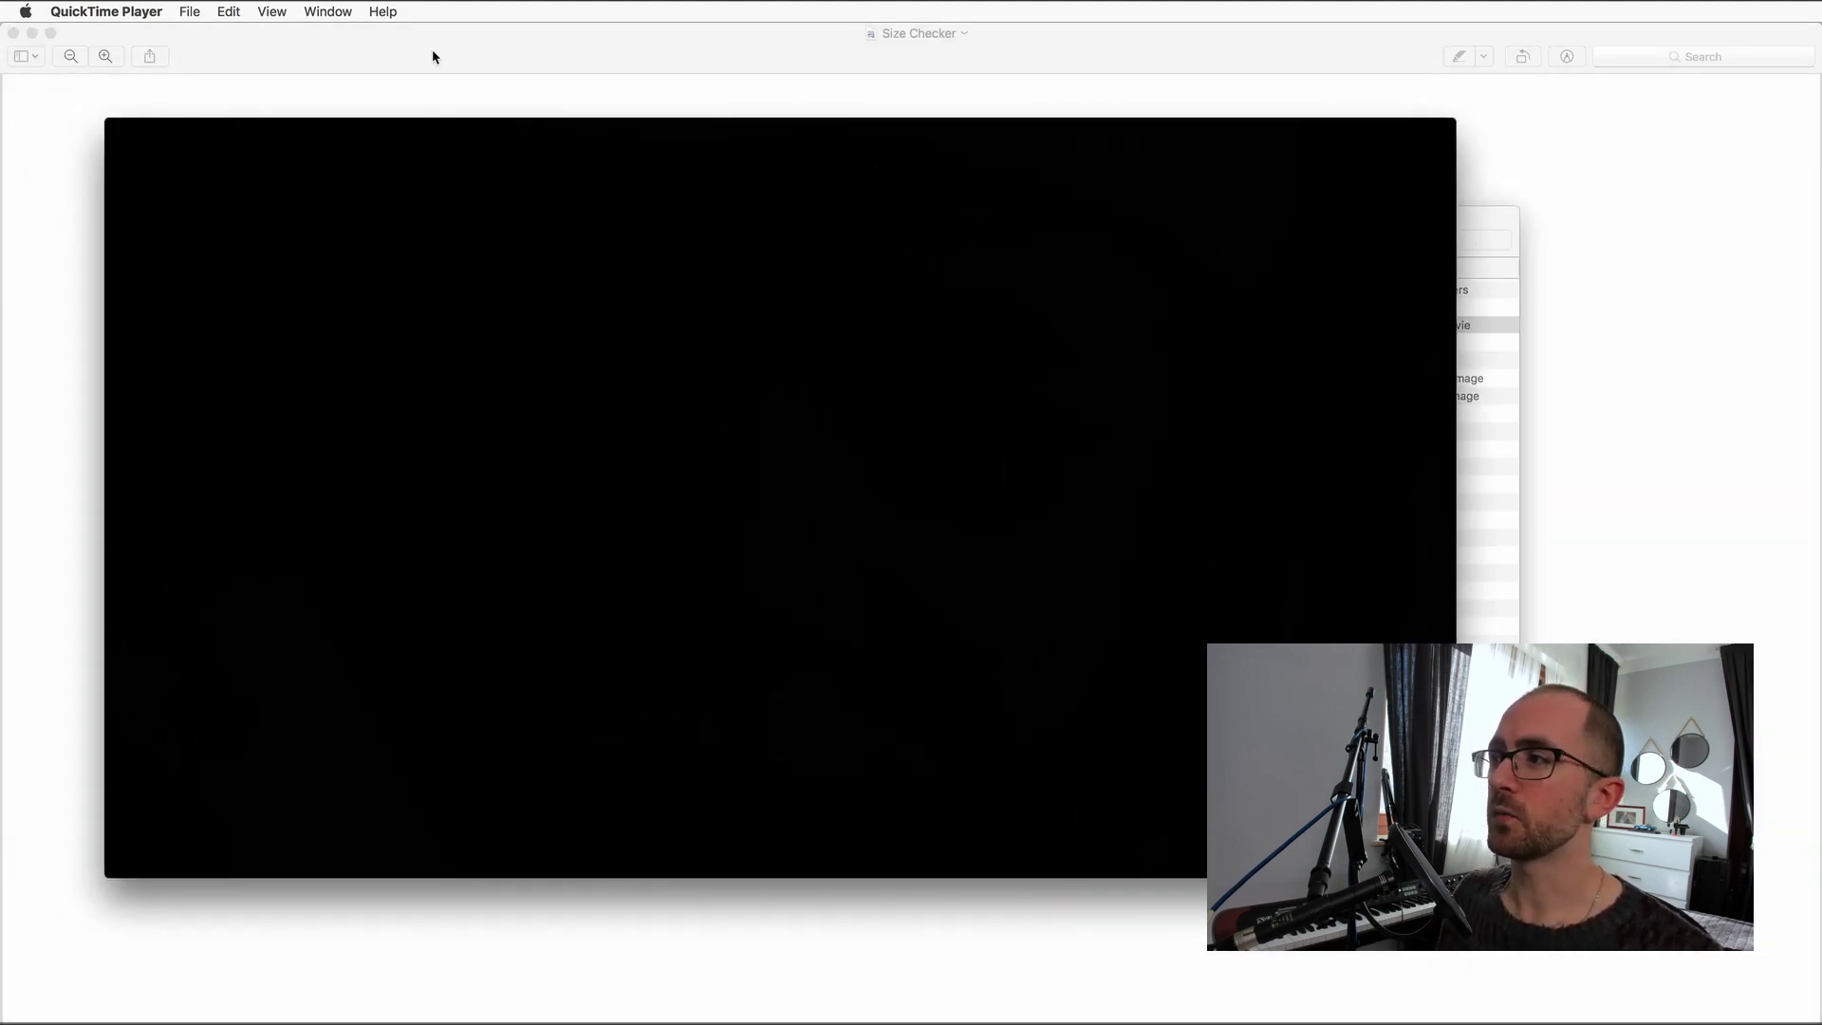
drag(421, 138, 500, 140)
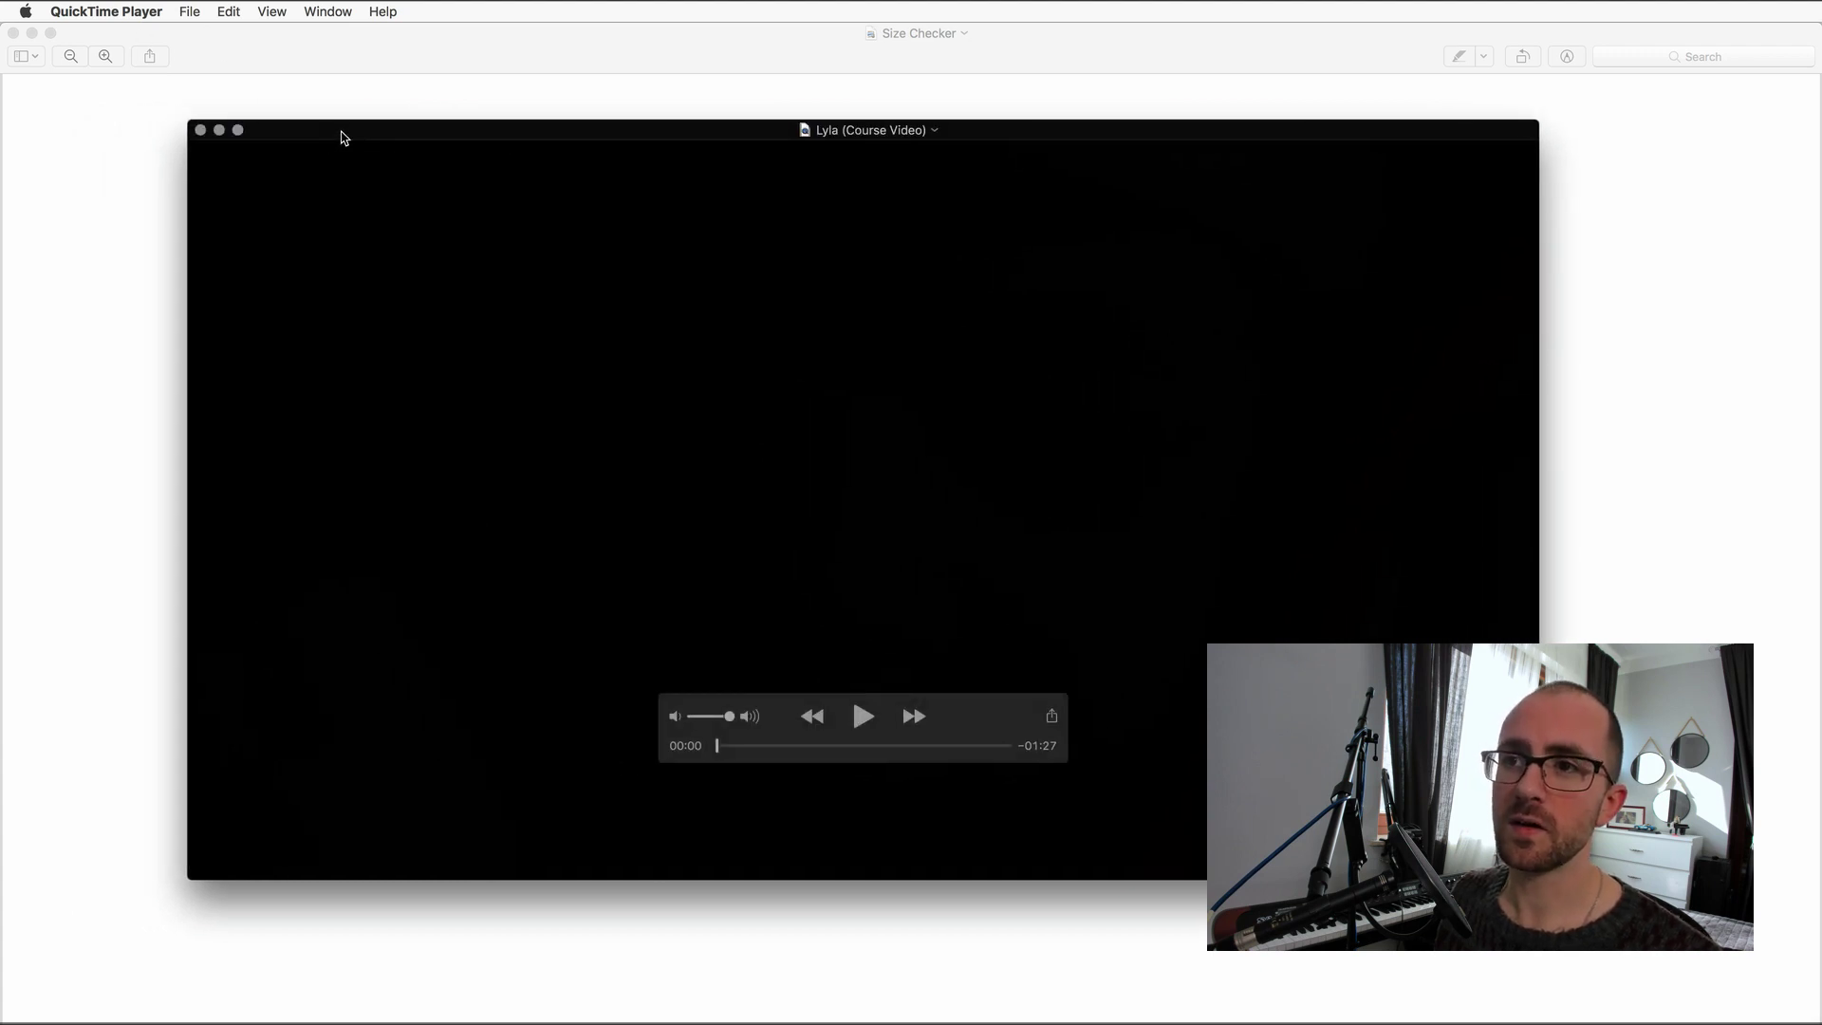
drag(337, 133, 326, 130)
Show the movie inspector to check the video's format, audio sample rate and frame rate.
click(328, 12)
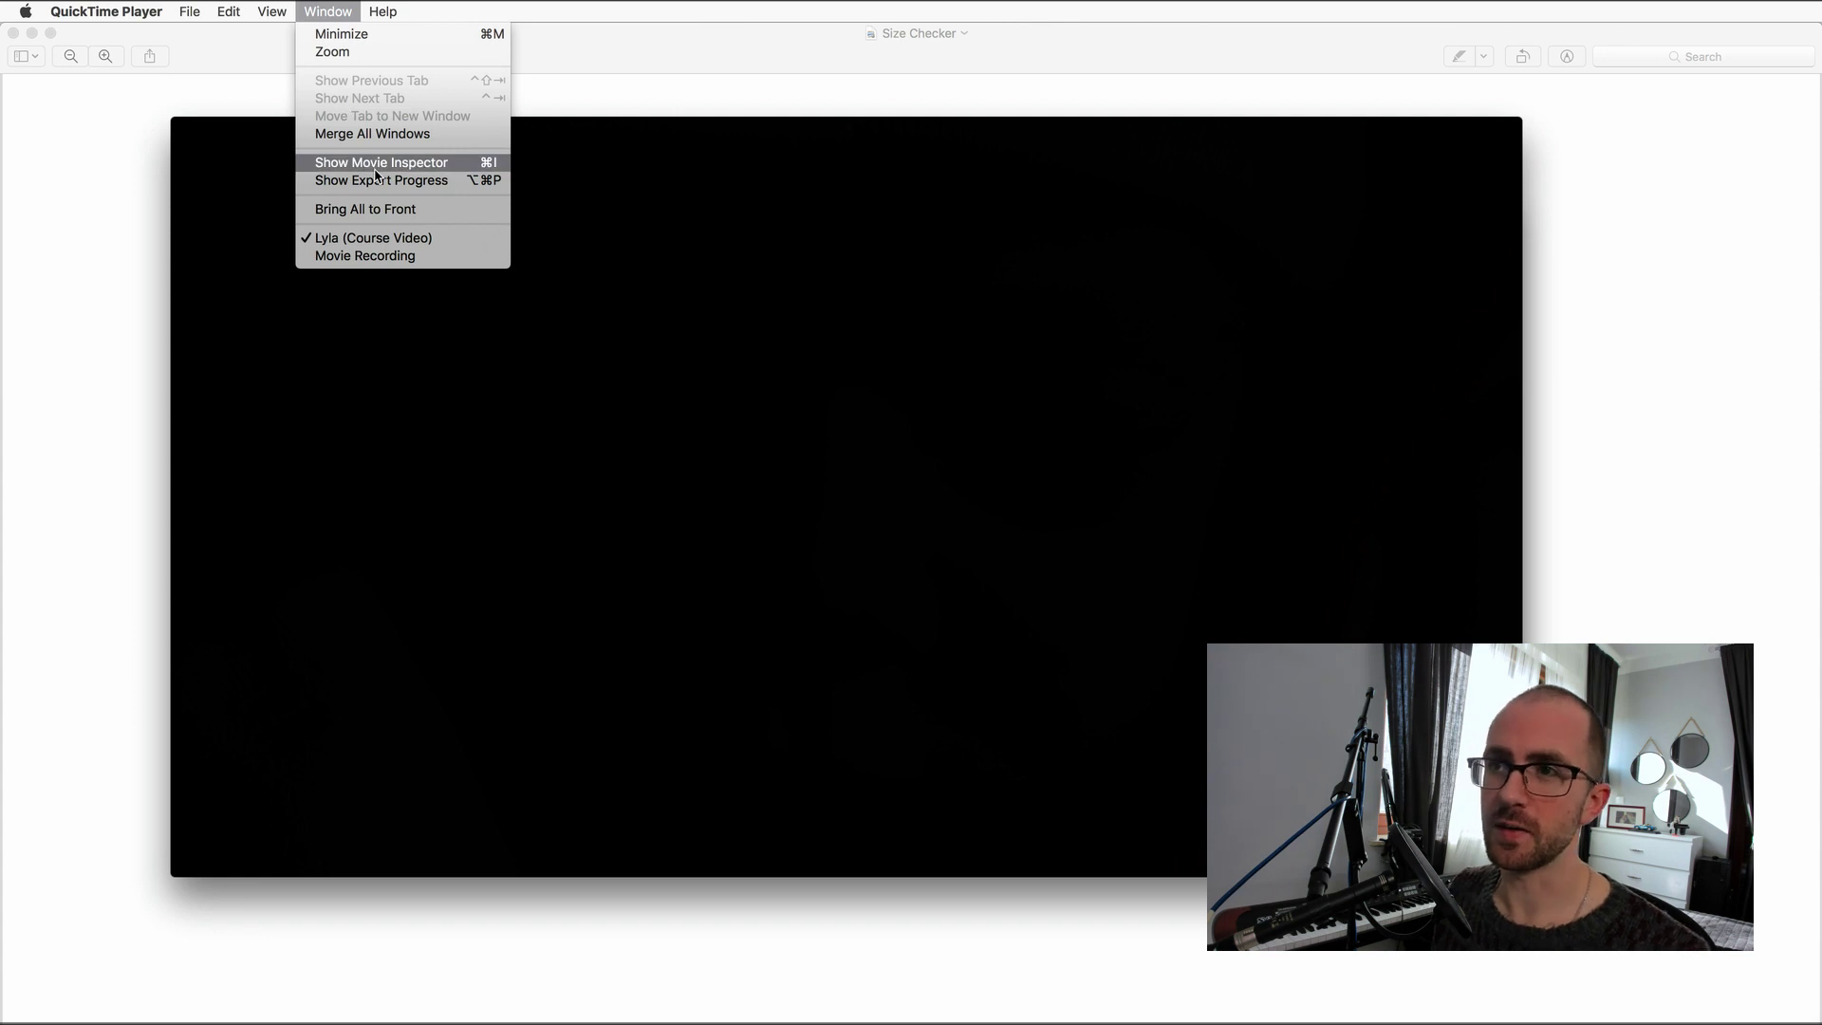
click(493, 167)
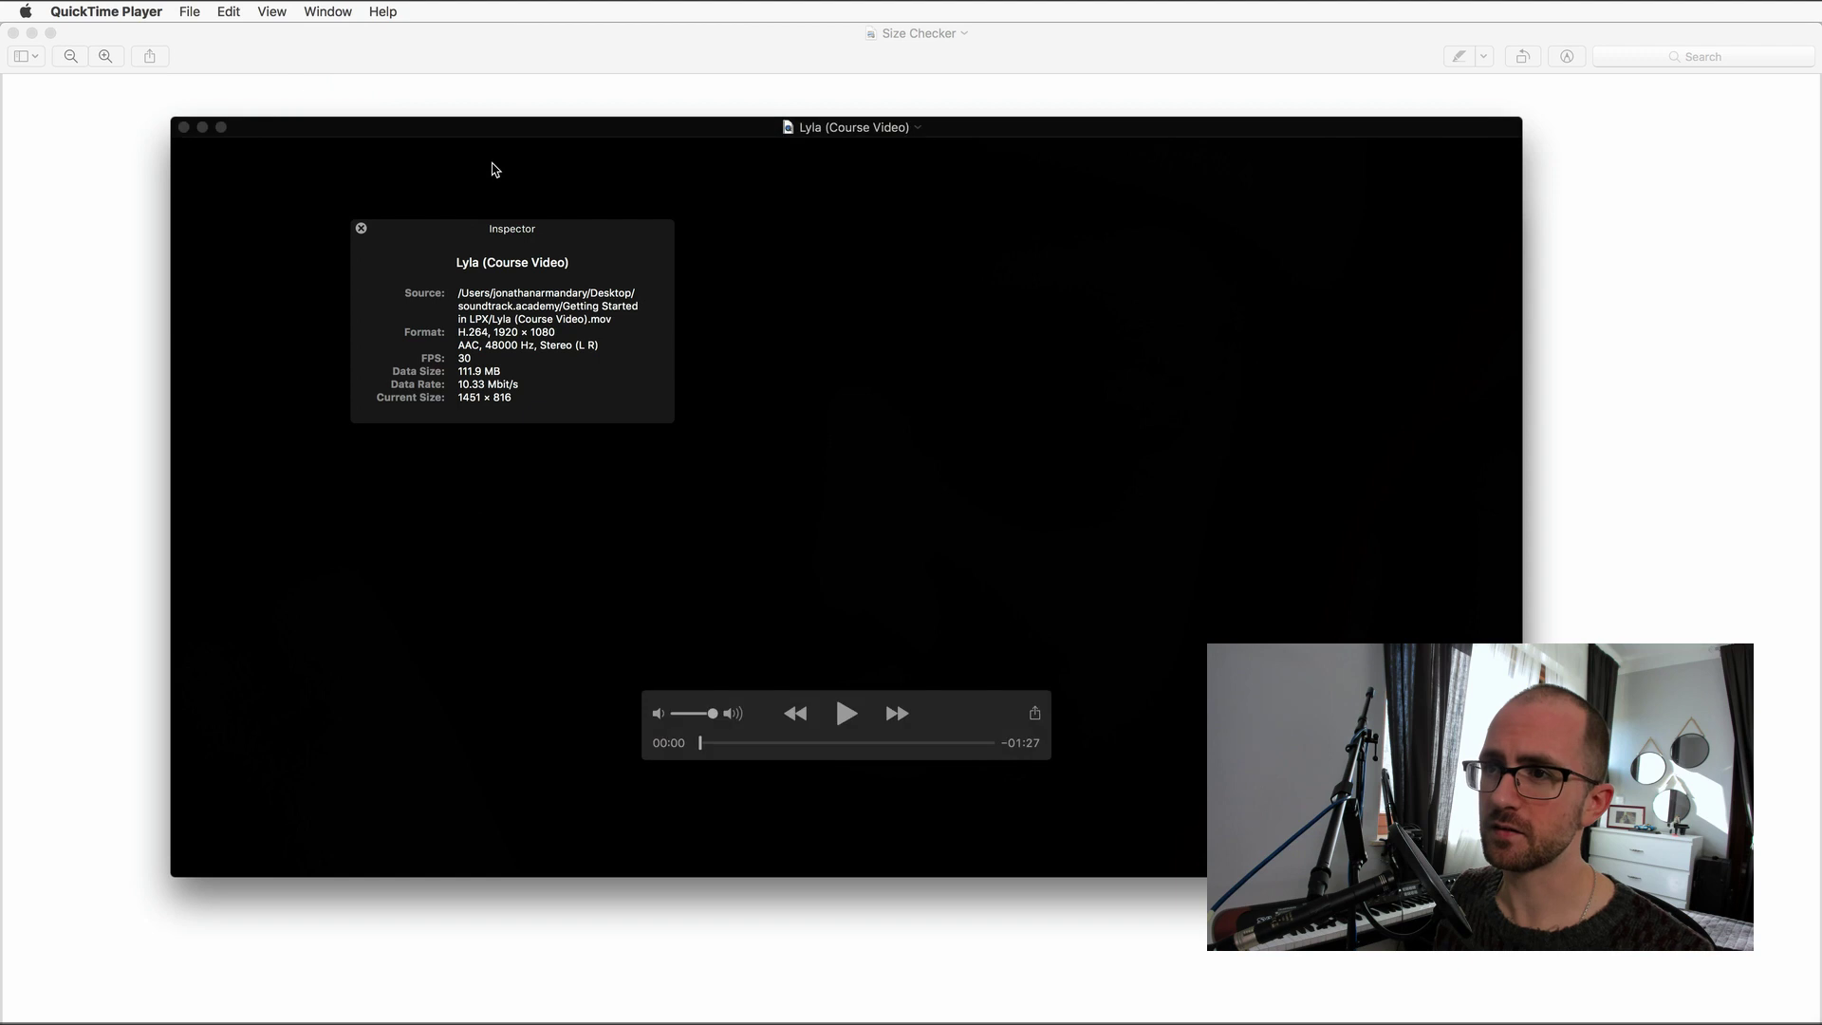
drag(547, 238, 622, 266)
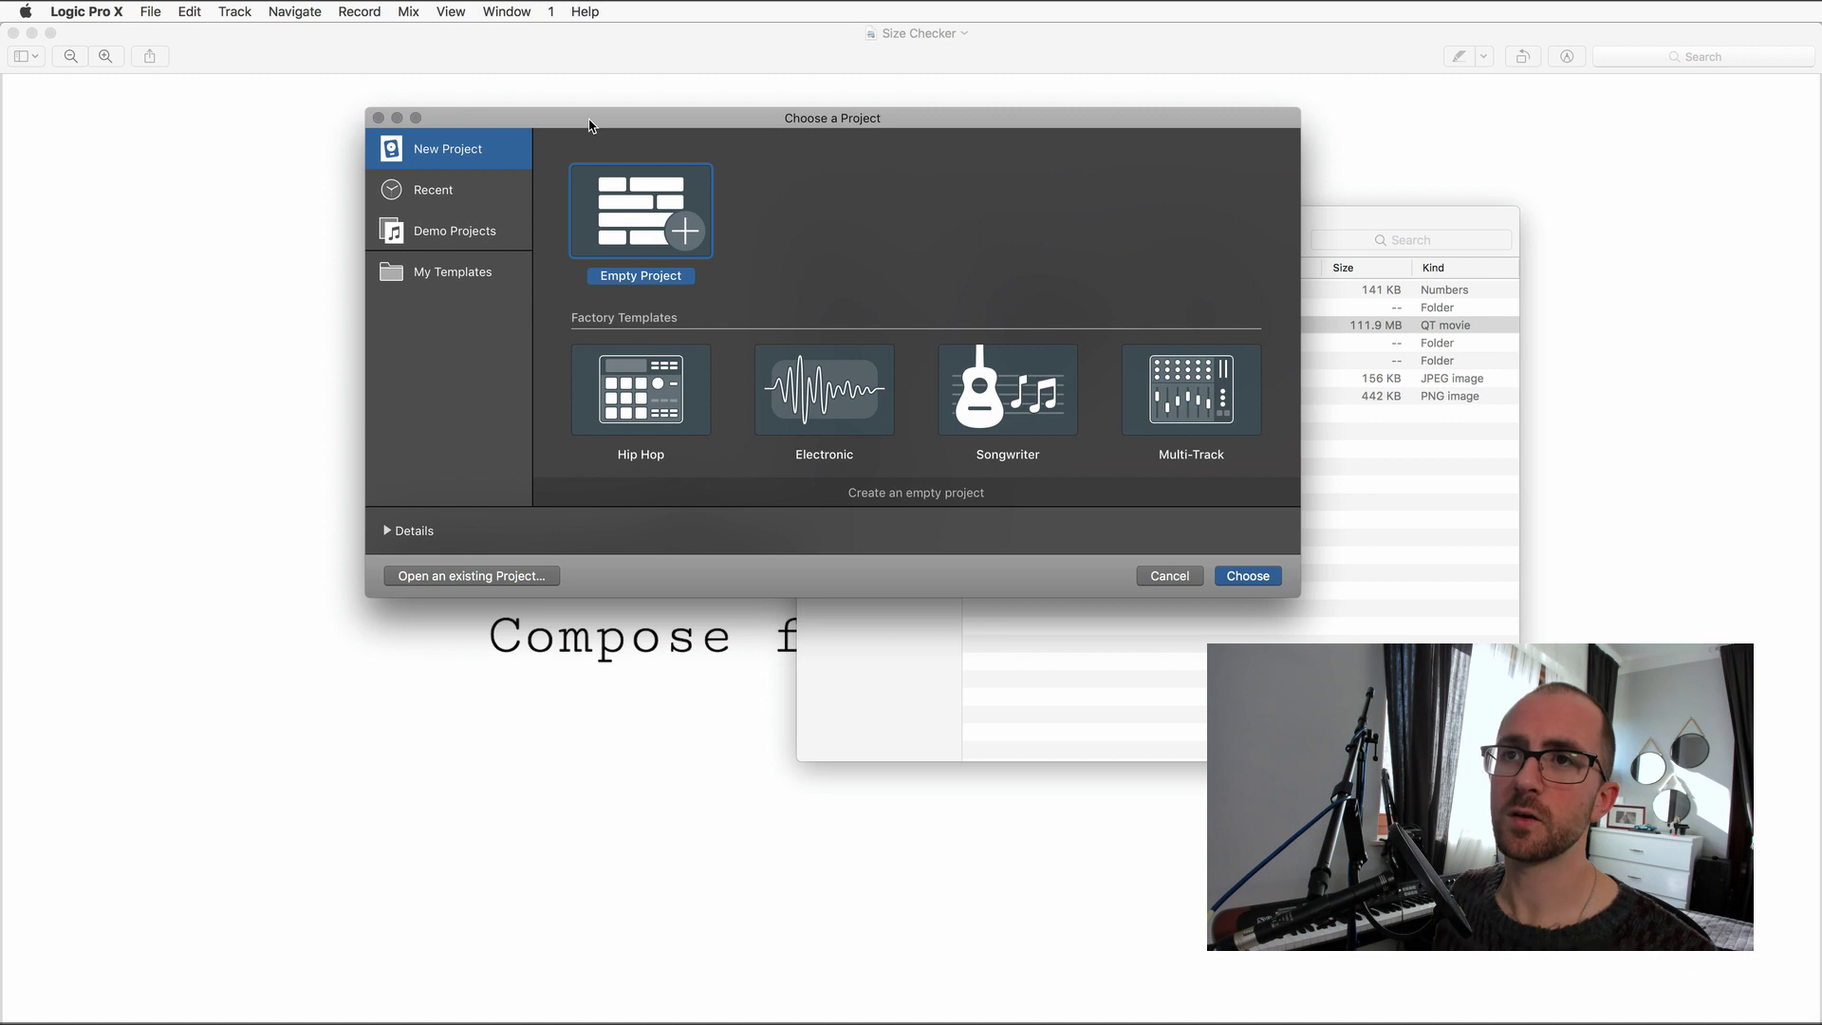
Reopen the project chooser in Logic Pro X and expand the details of the Empty Project template.
click(377, 118)
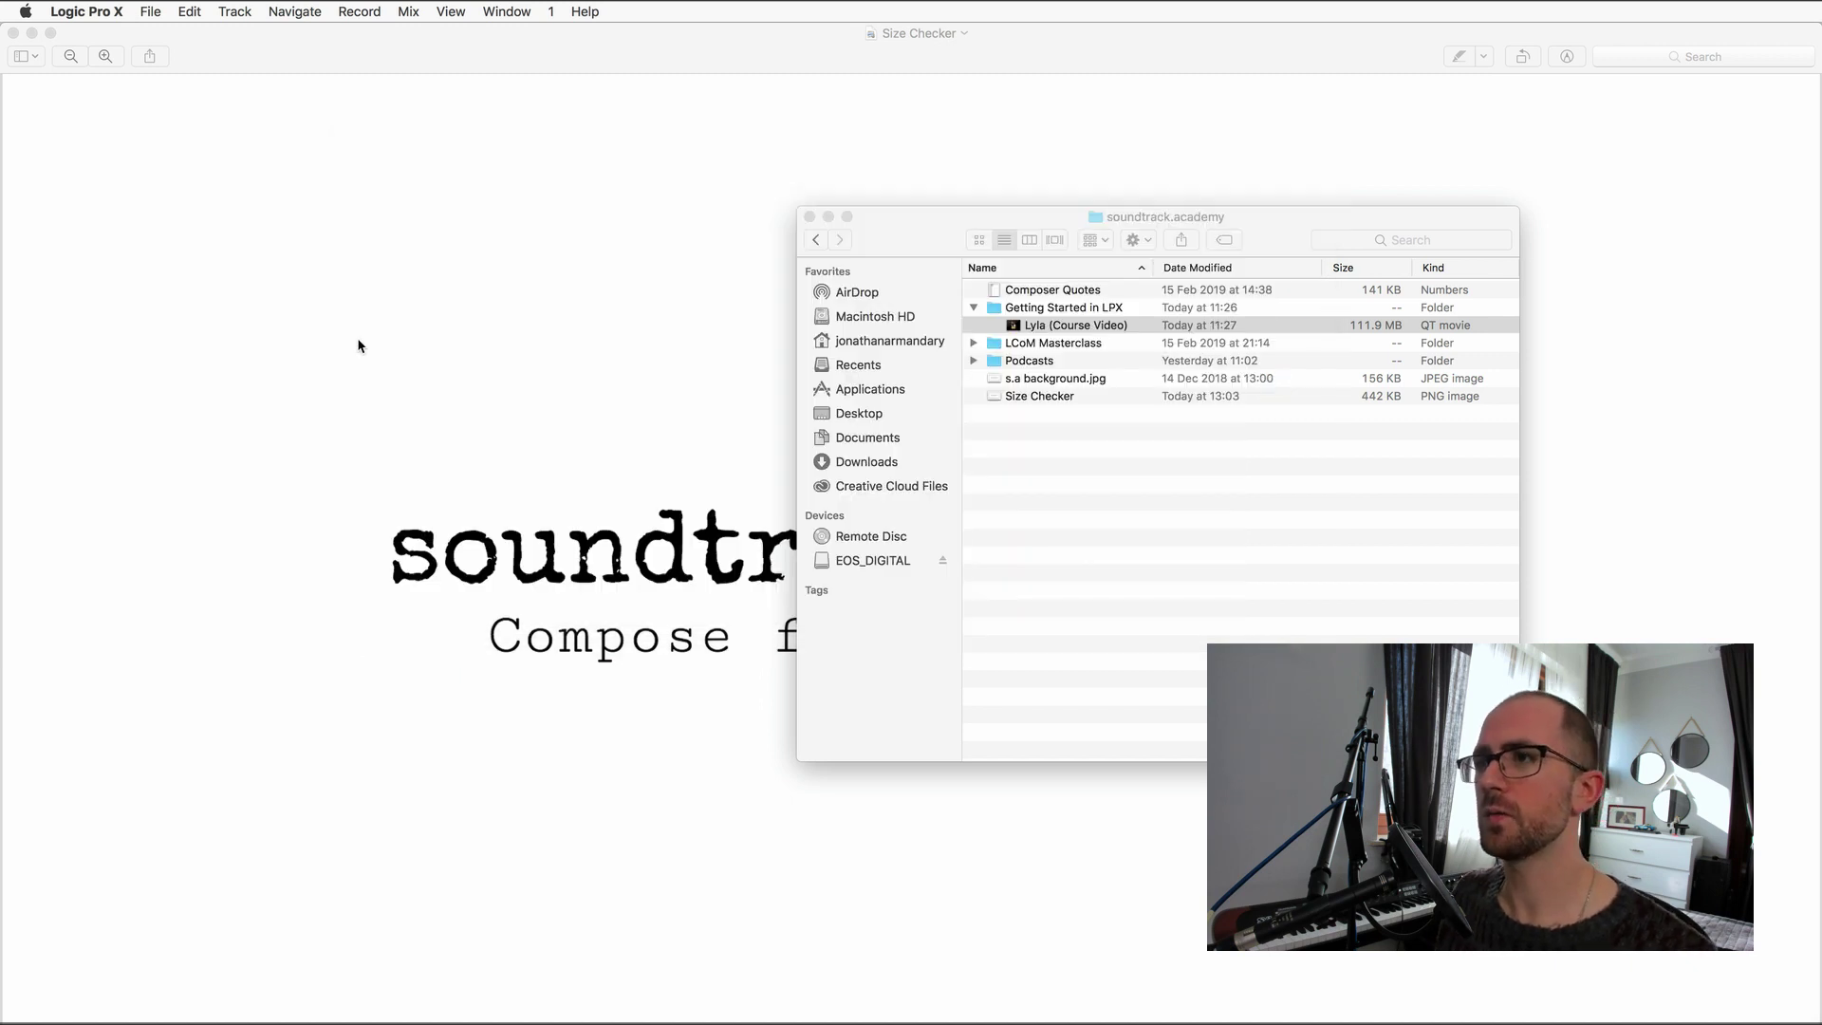
key(super+n)
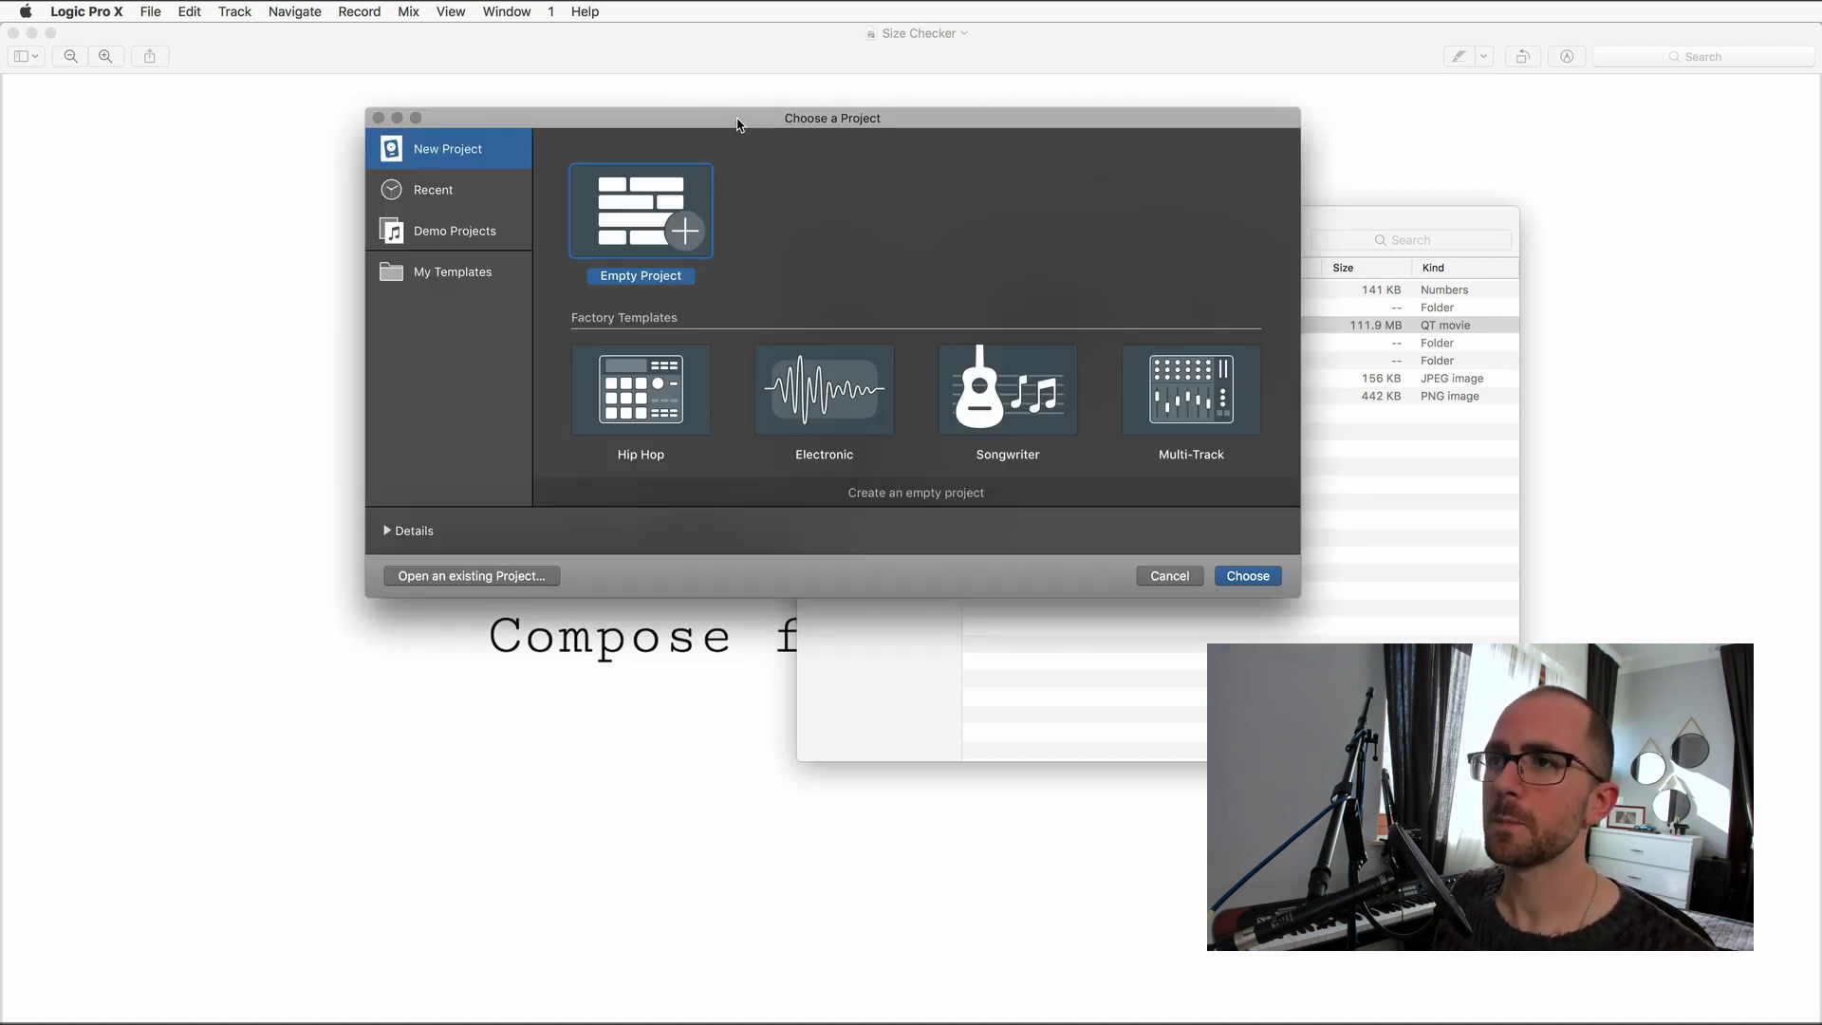
drag(734, 125, 753, 91)
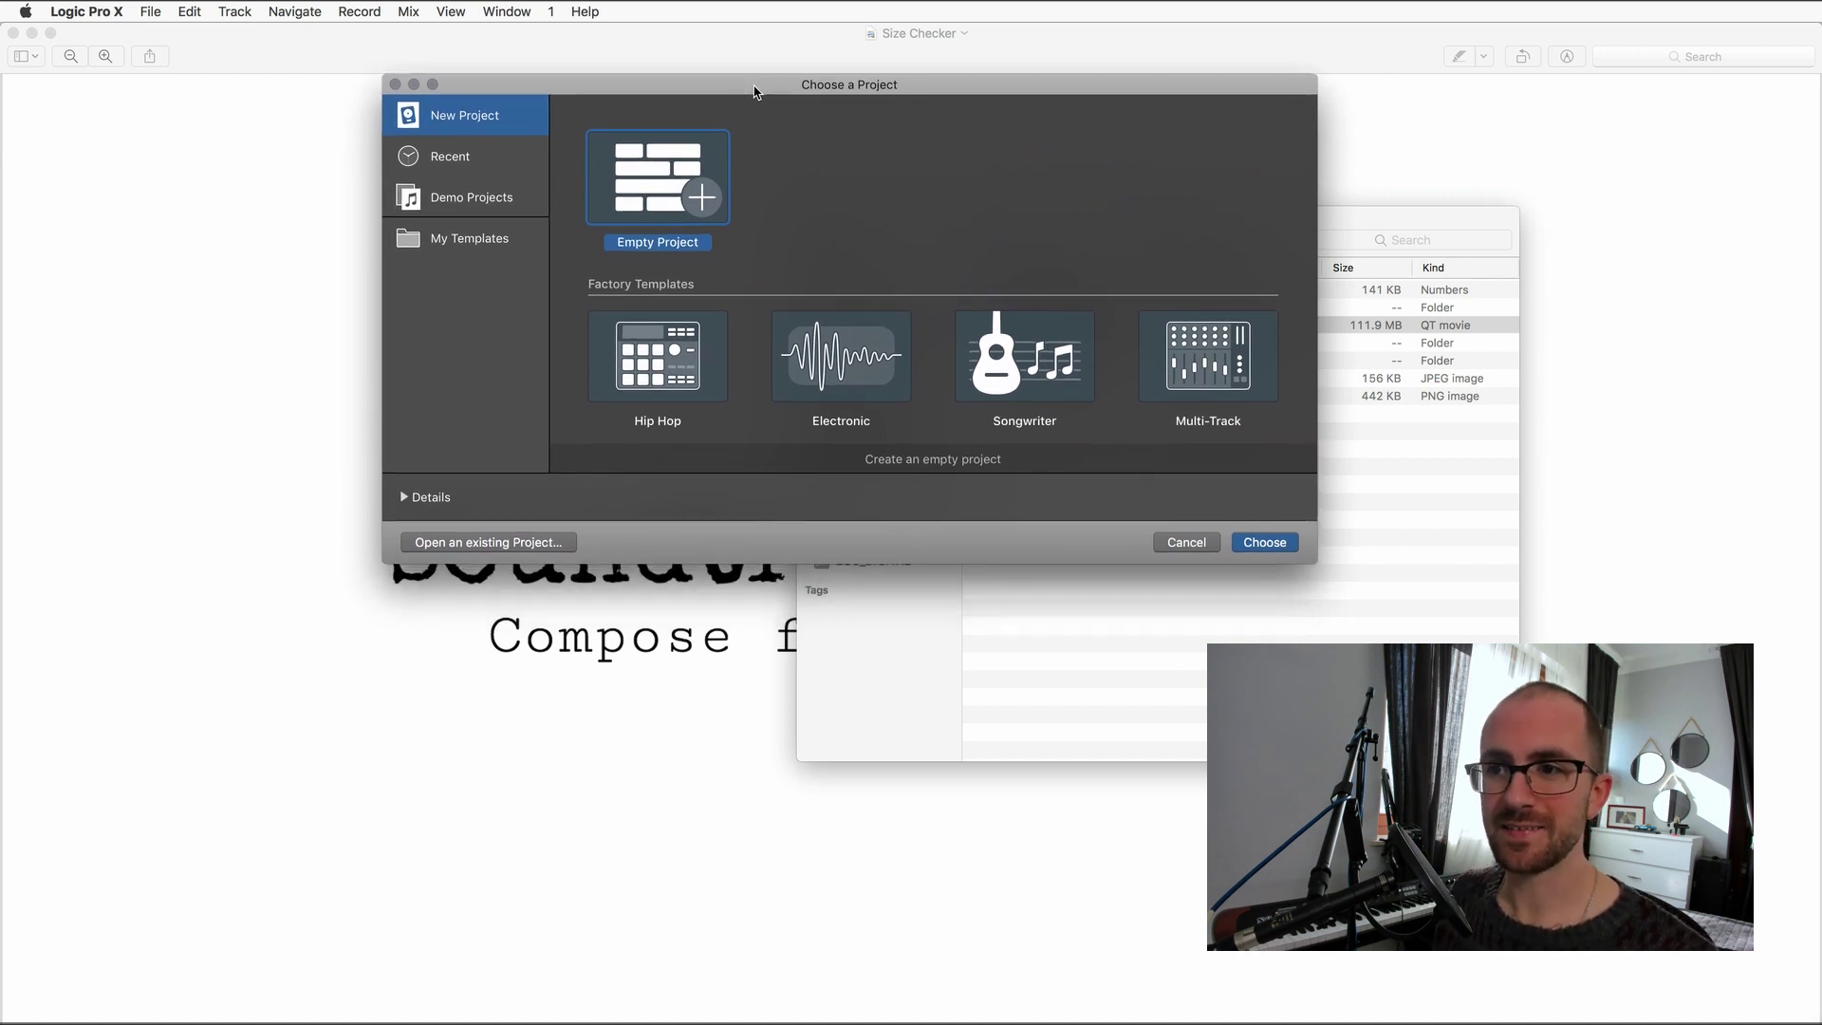
click(404, 499)
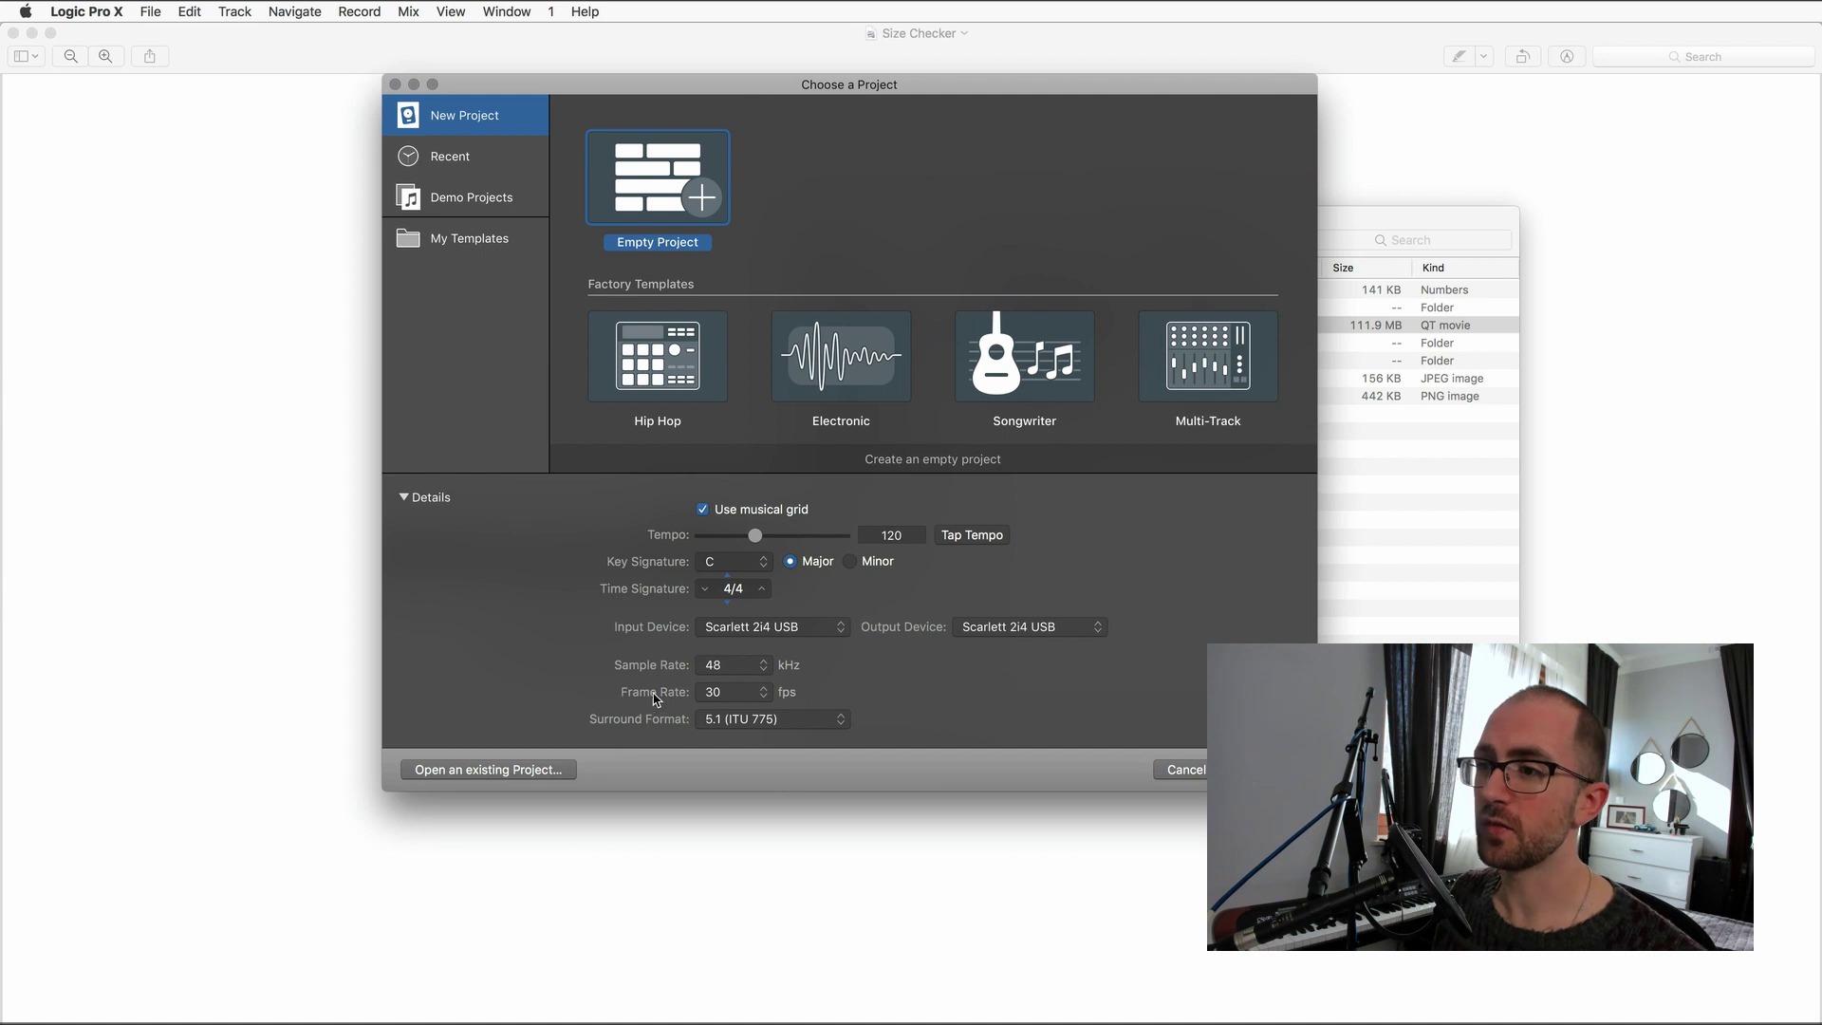
Set the new project's frame rate to exactly 30 fps, keeping 30 instead of 29.97.
click(750, 695)
click(739, 604)
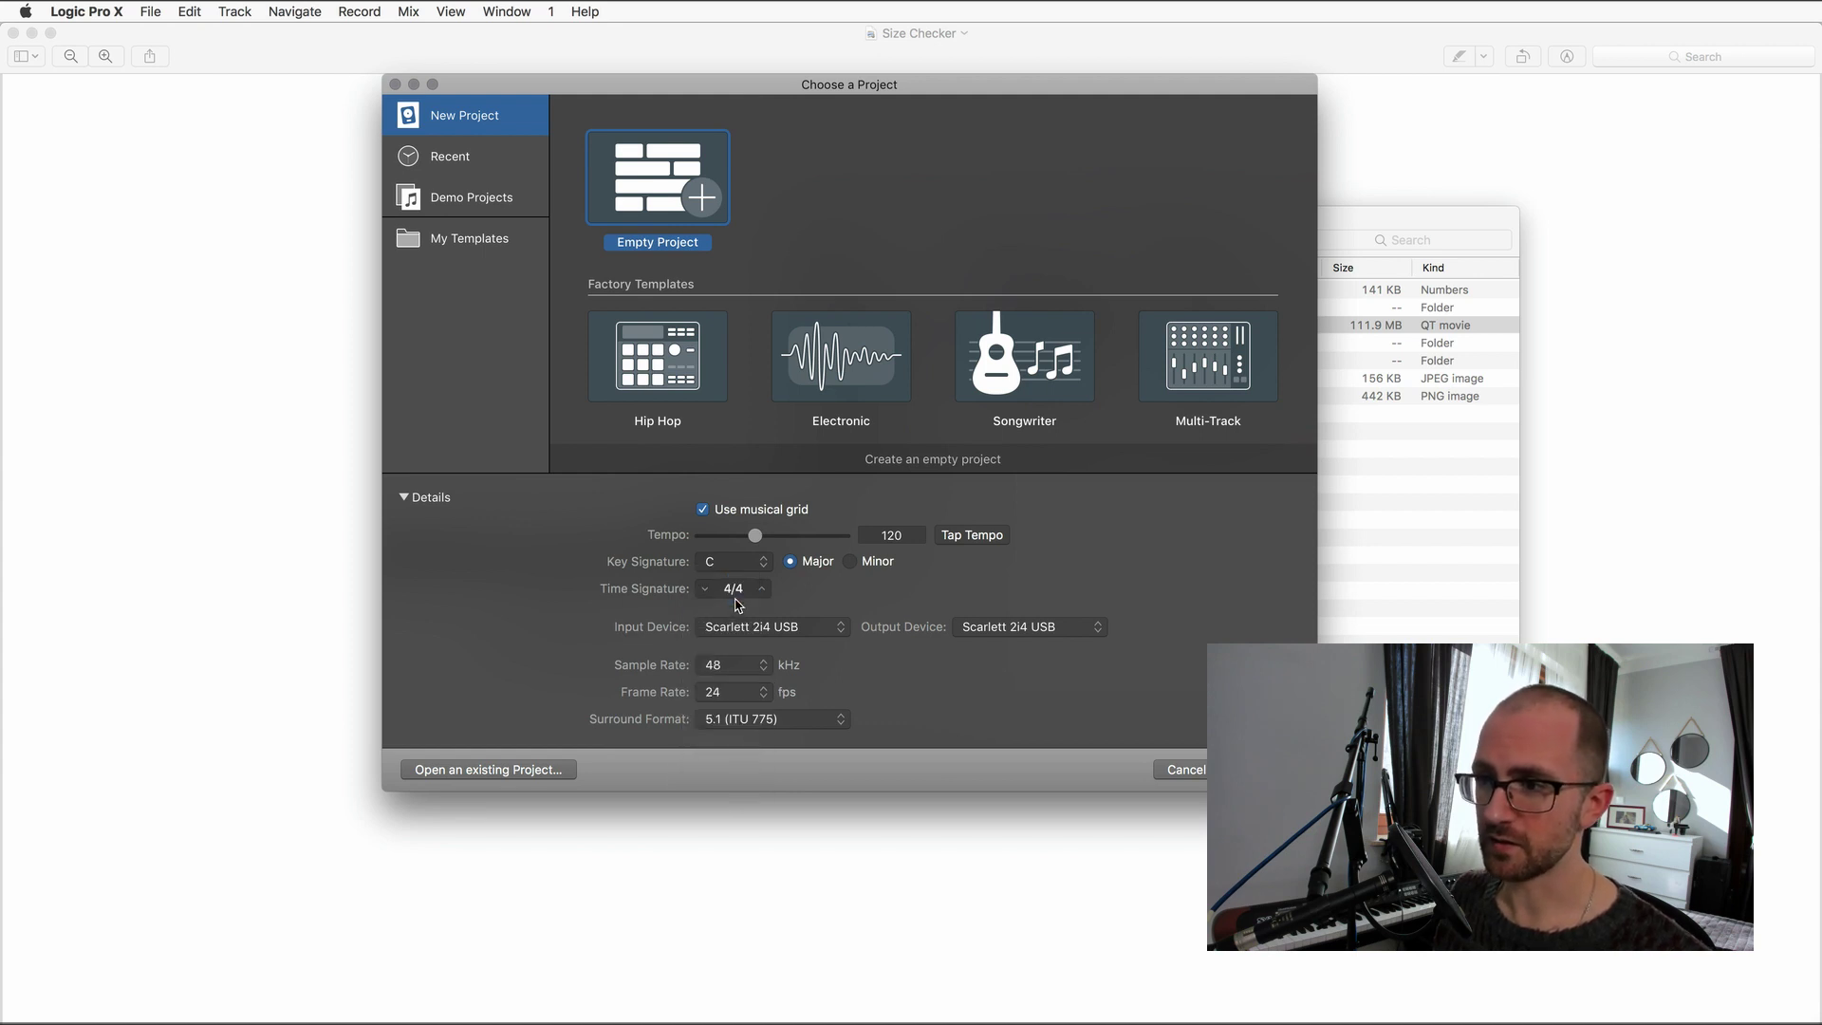
click(759, 697)
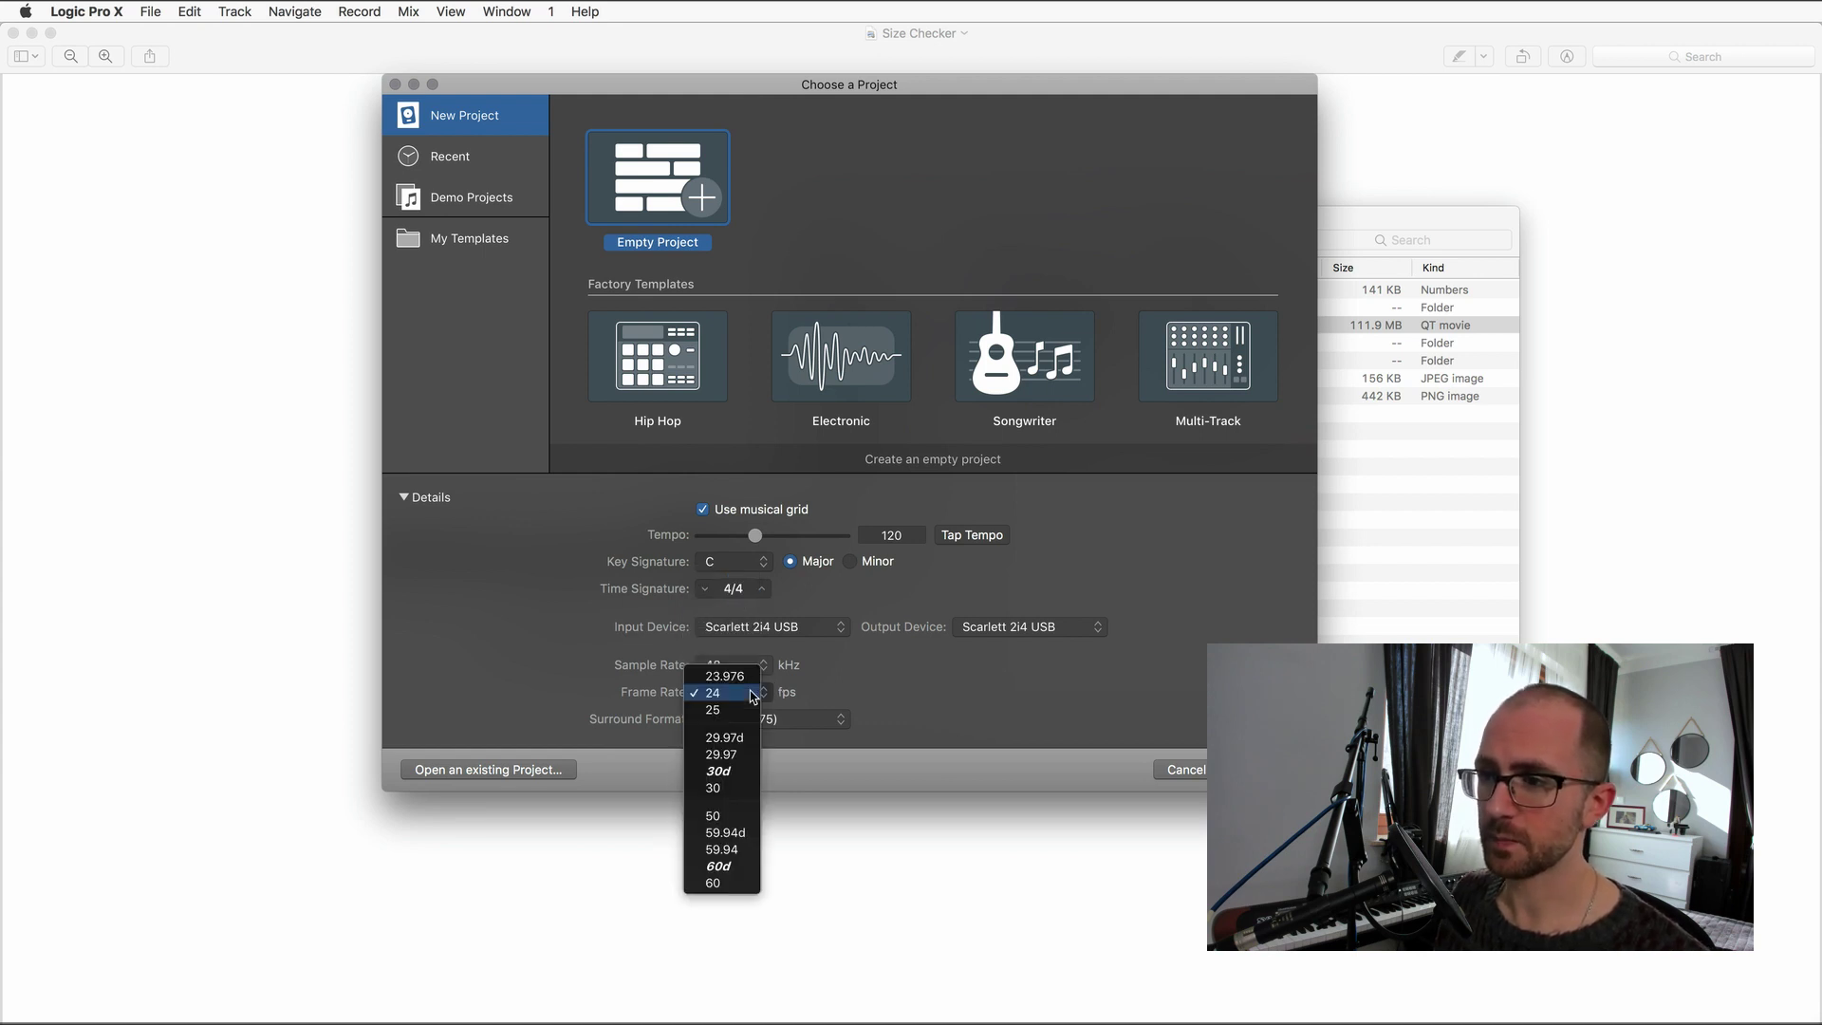
click(739, 792)
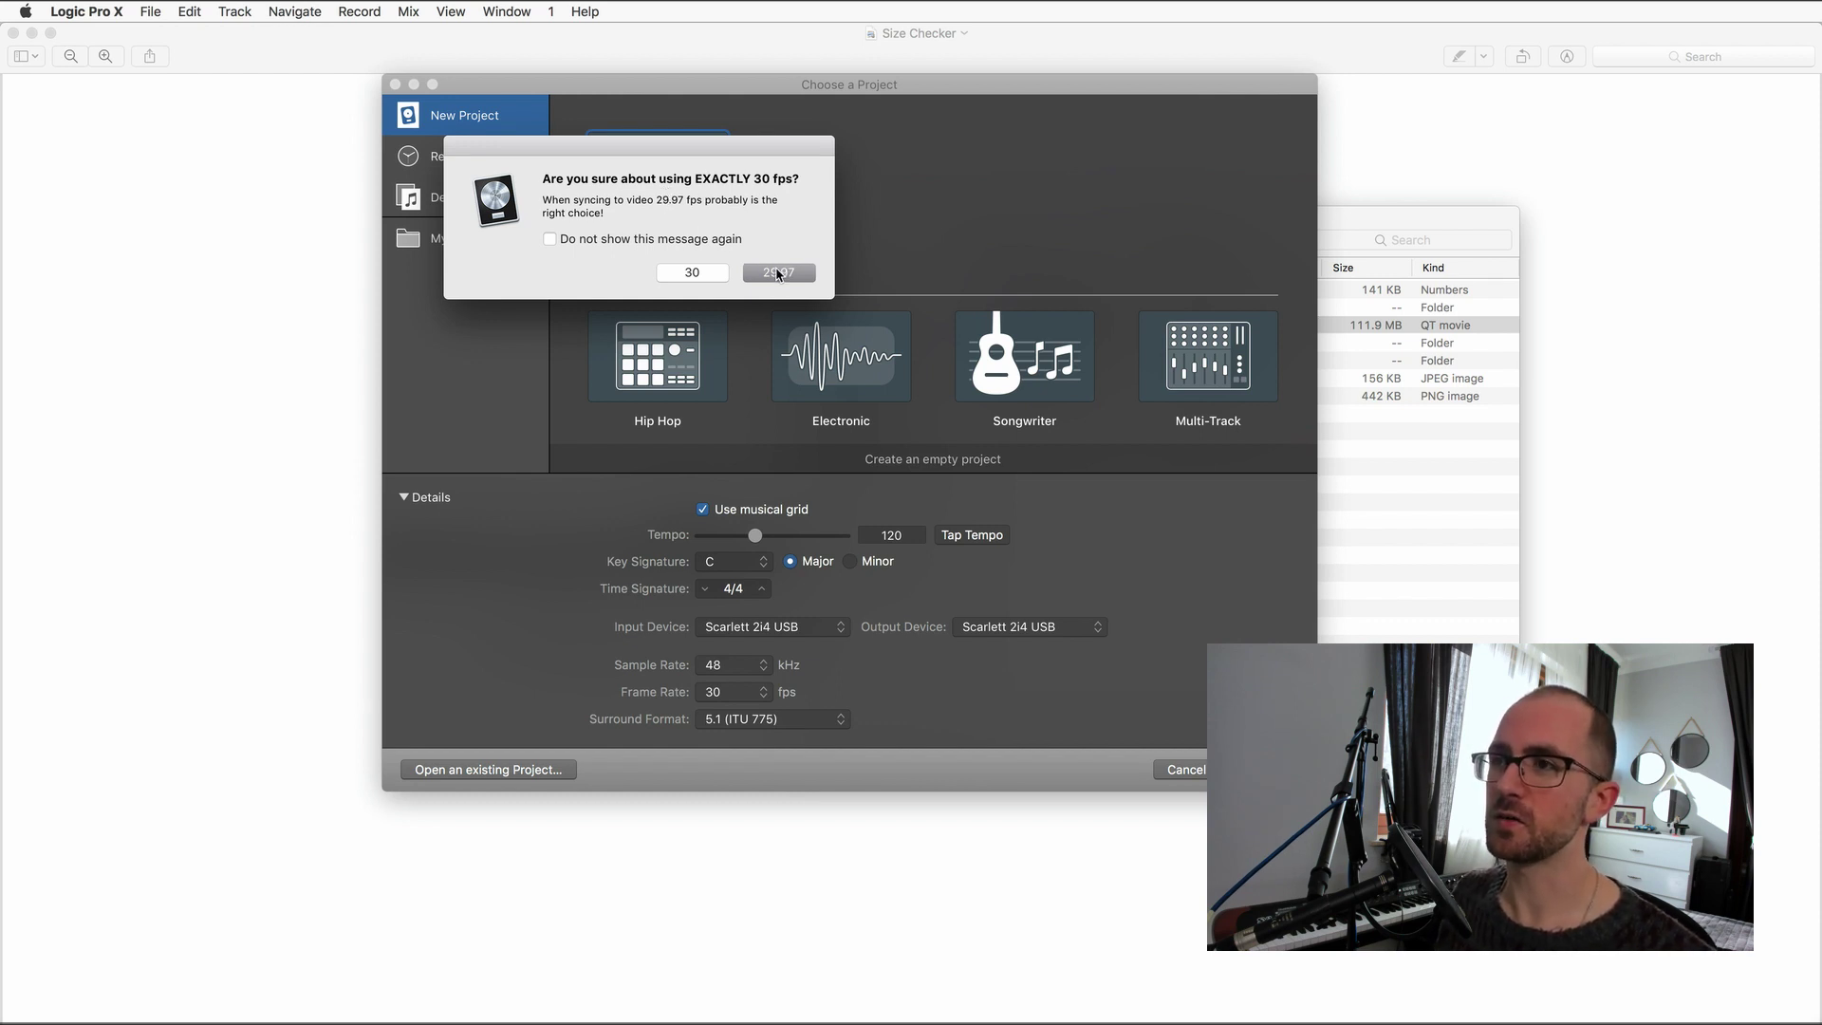
click(687, 273)
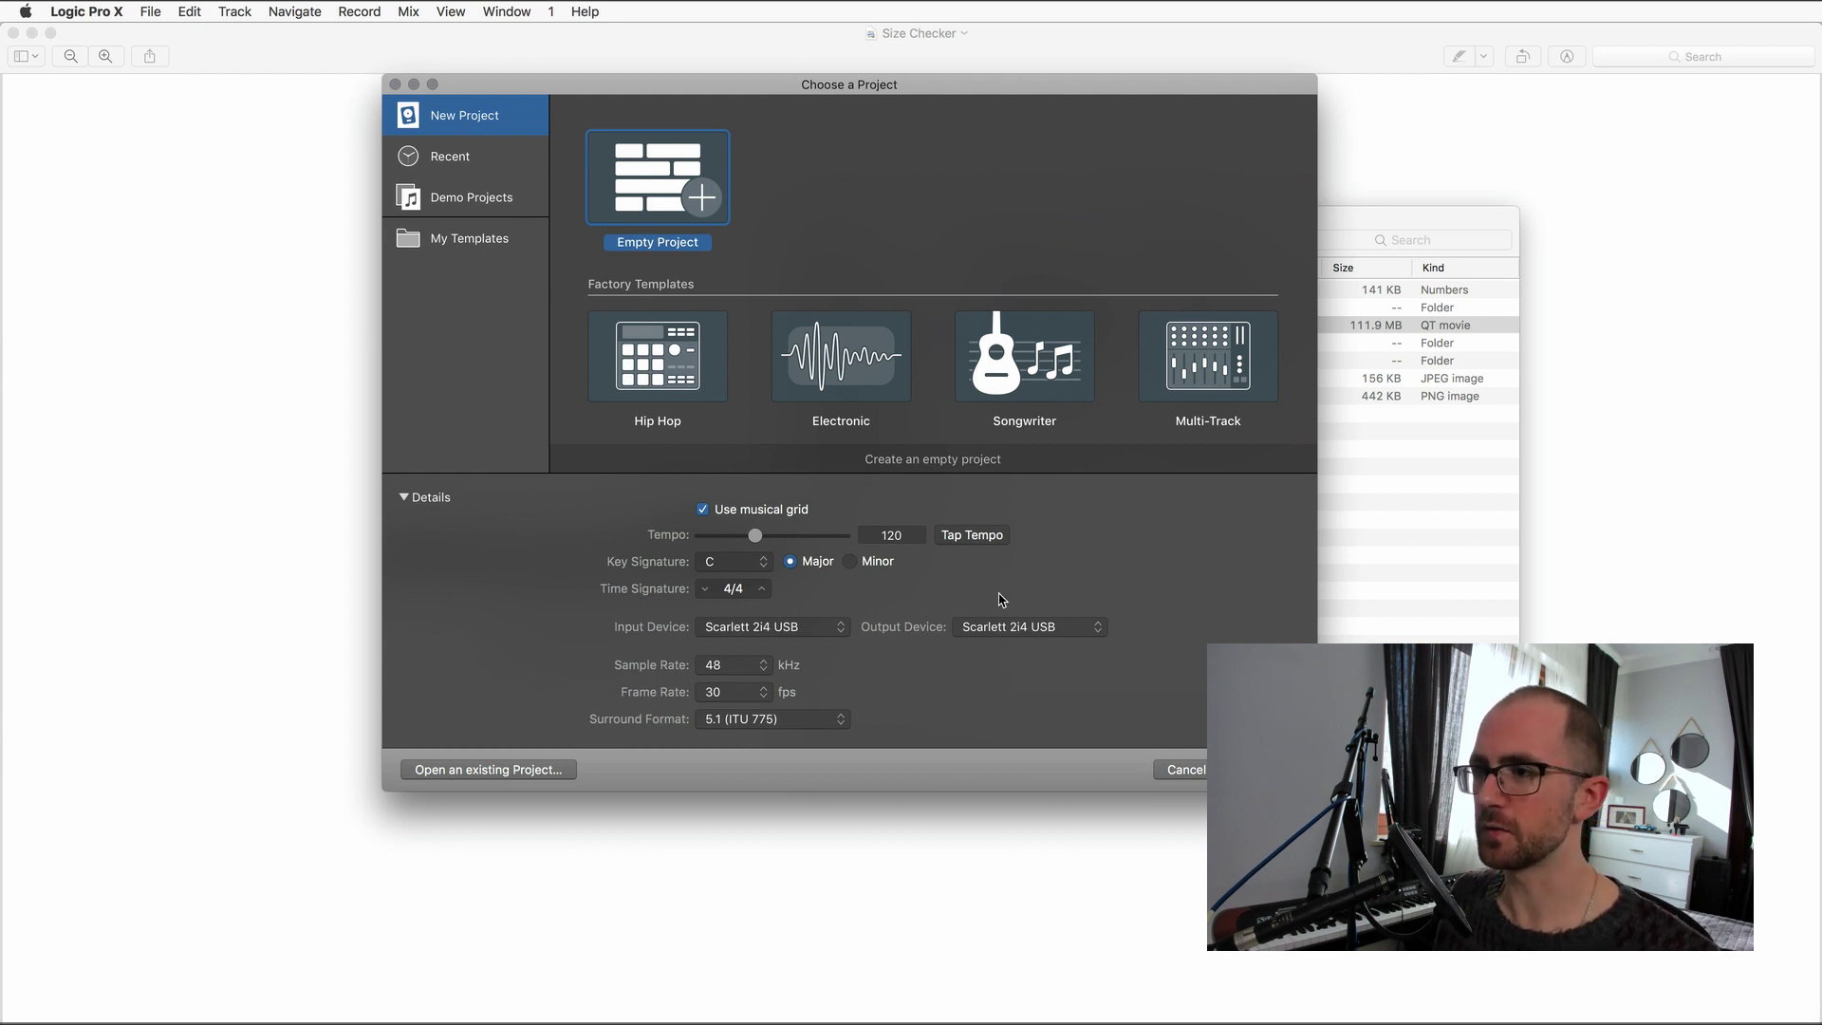
Create the empty project, fit its window to the screen and add one software instrument track.
key(Return)
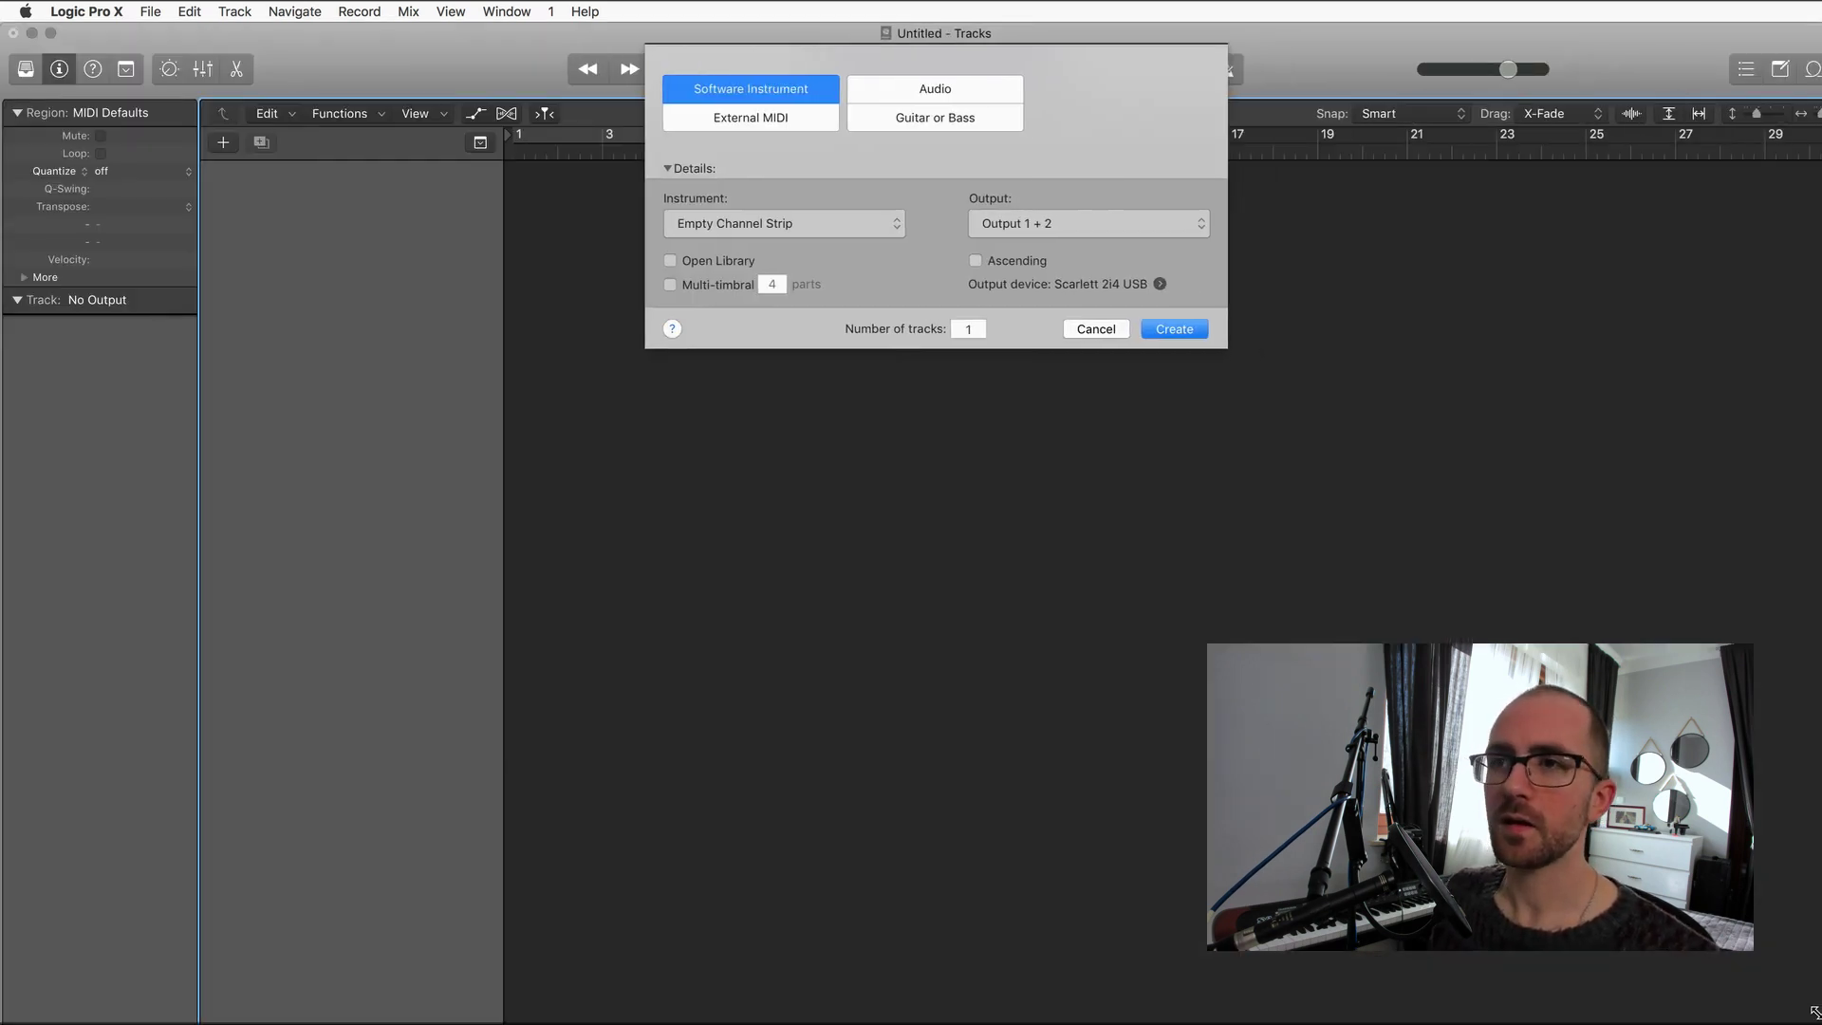
drag(1807, 1014, 1818, 1023)
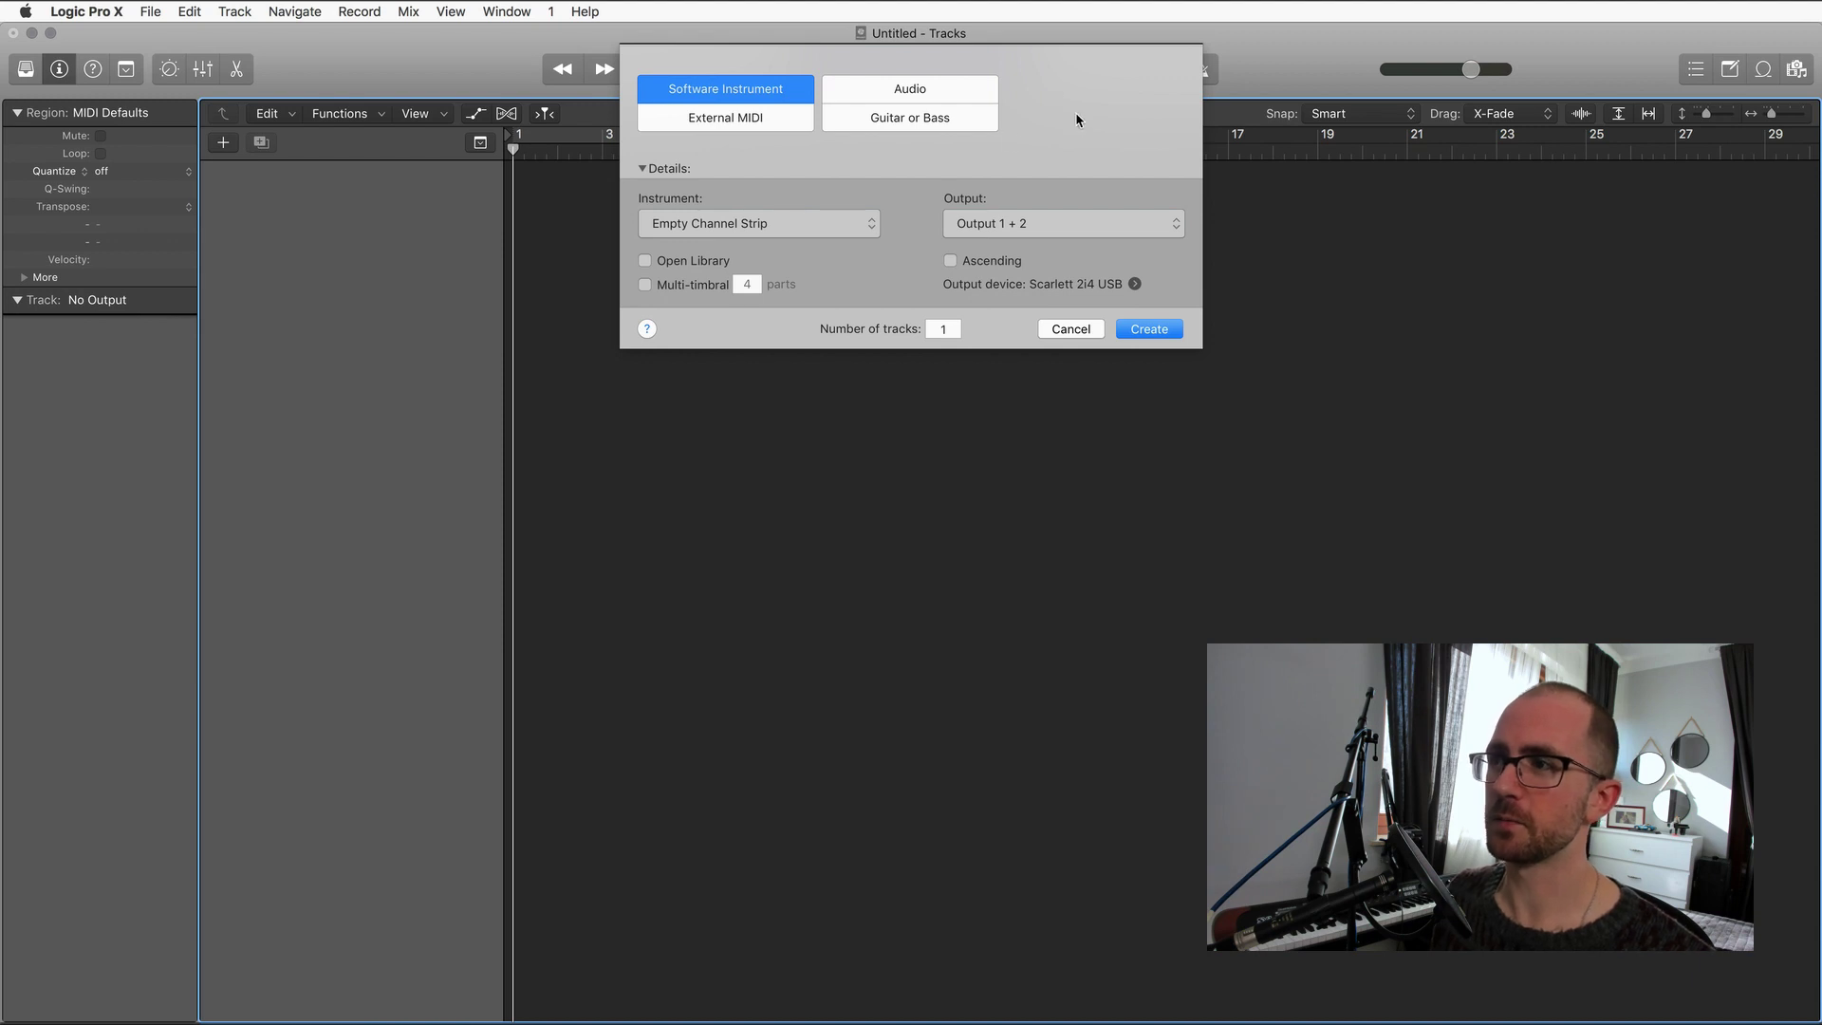
double_click(765, 88)
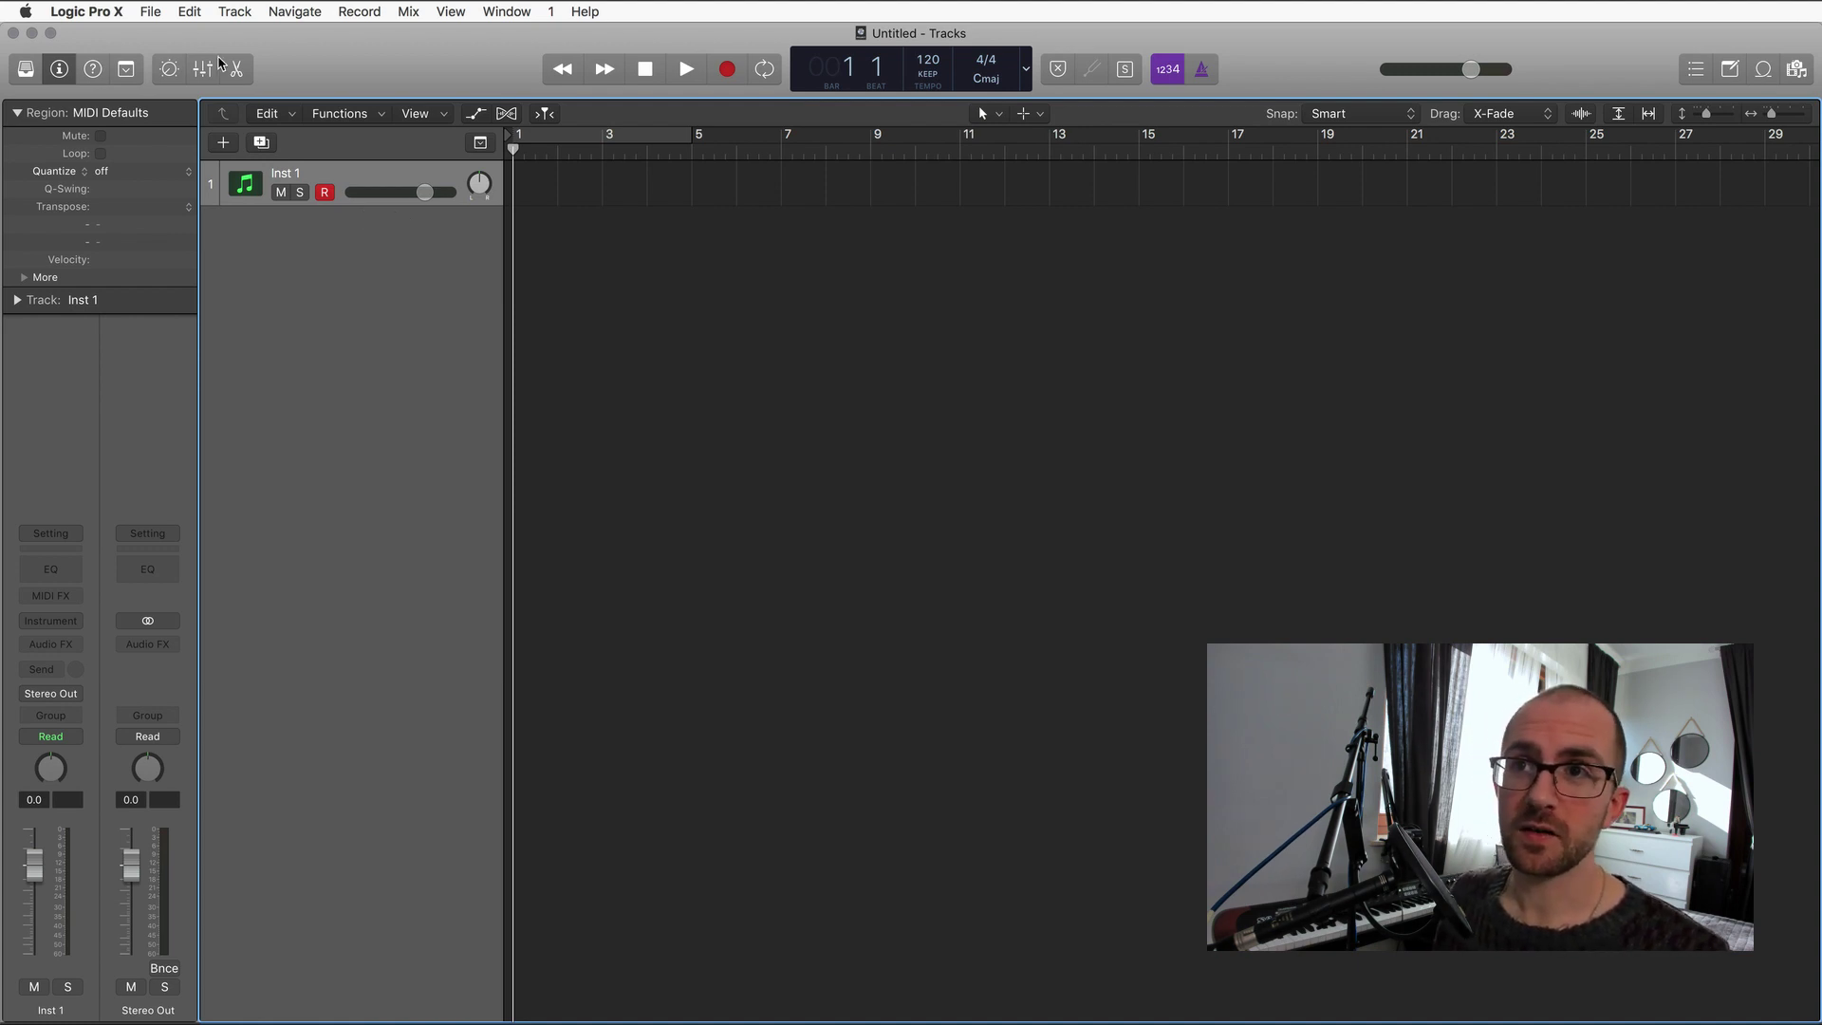
click(152, 11)
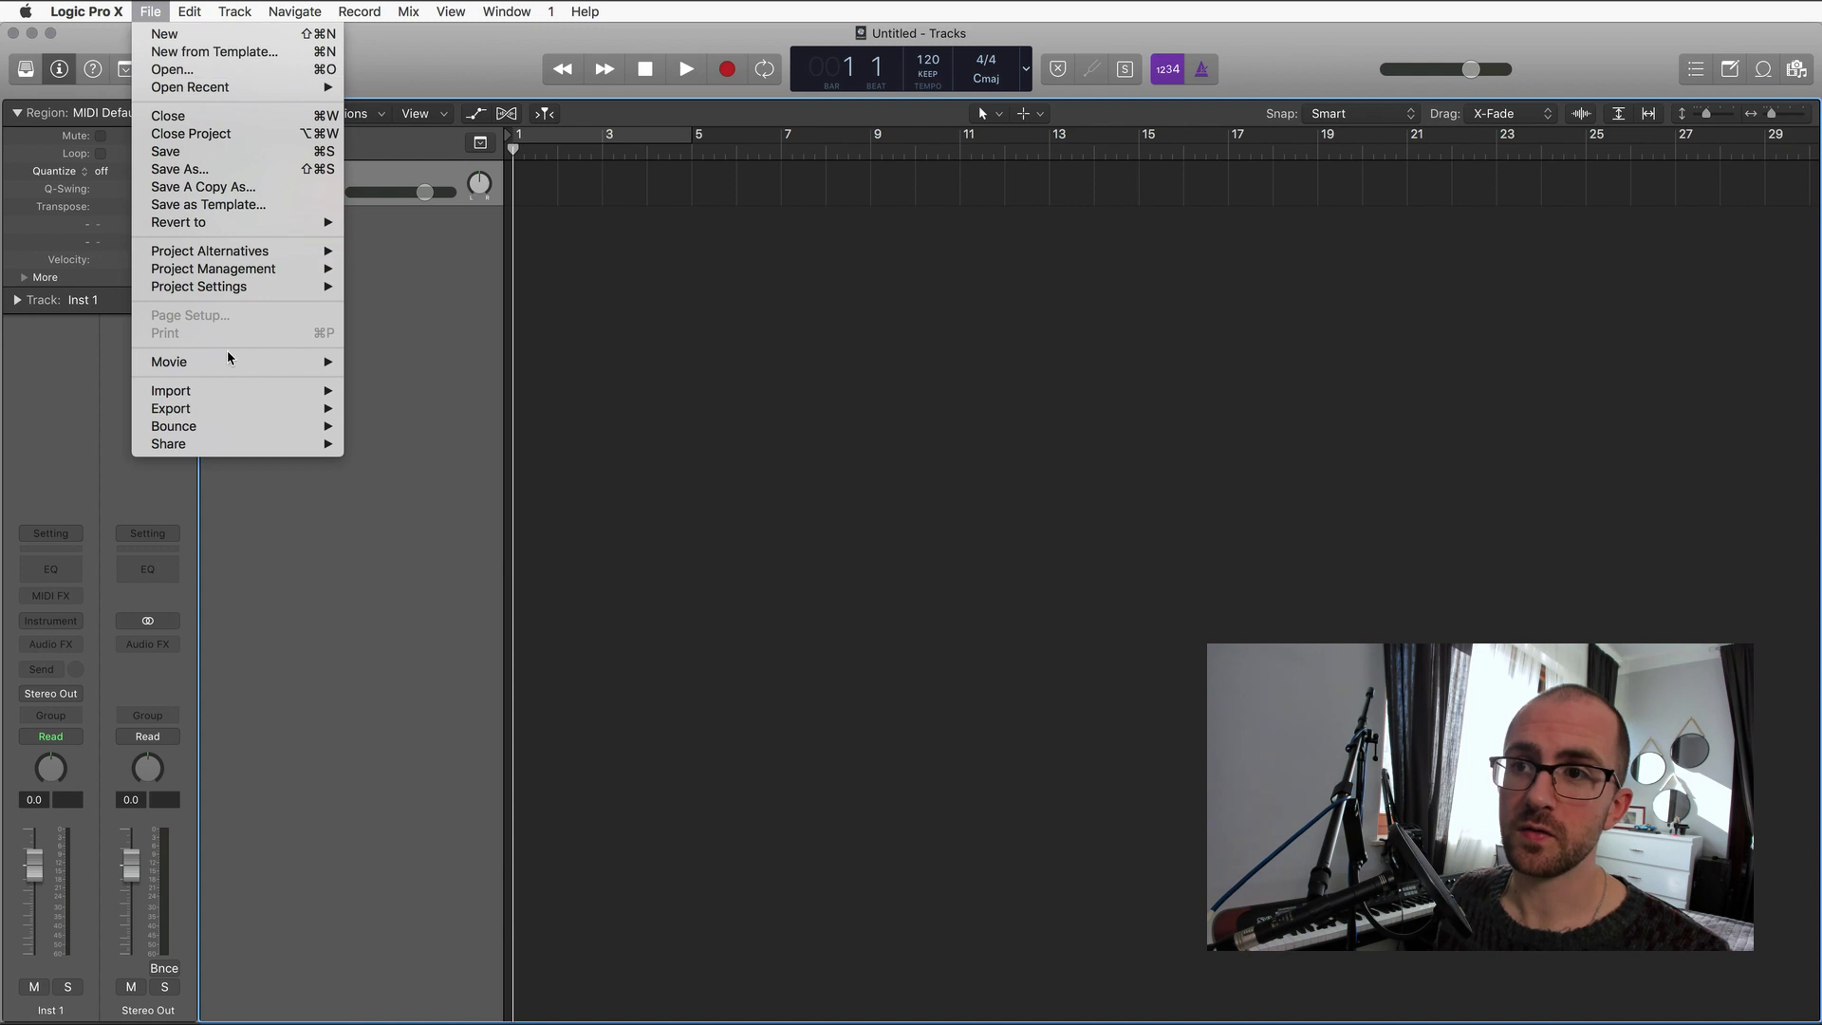
mouse_move(227, 361)
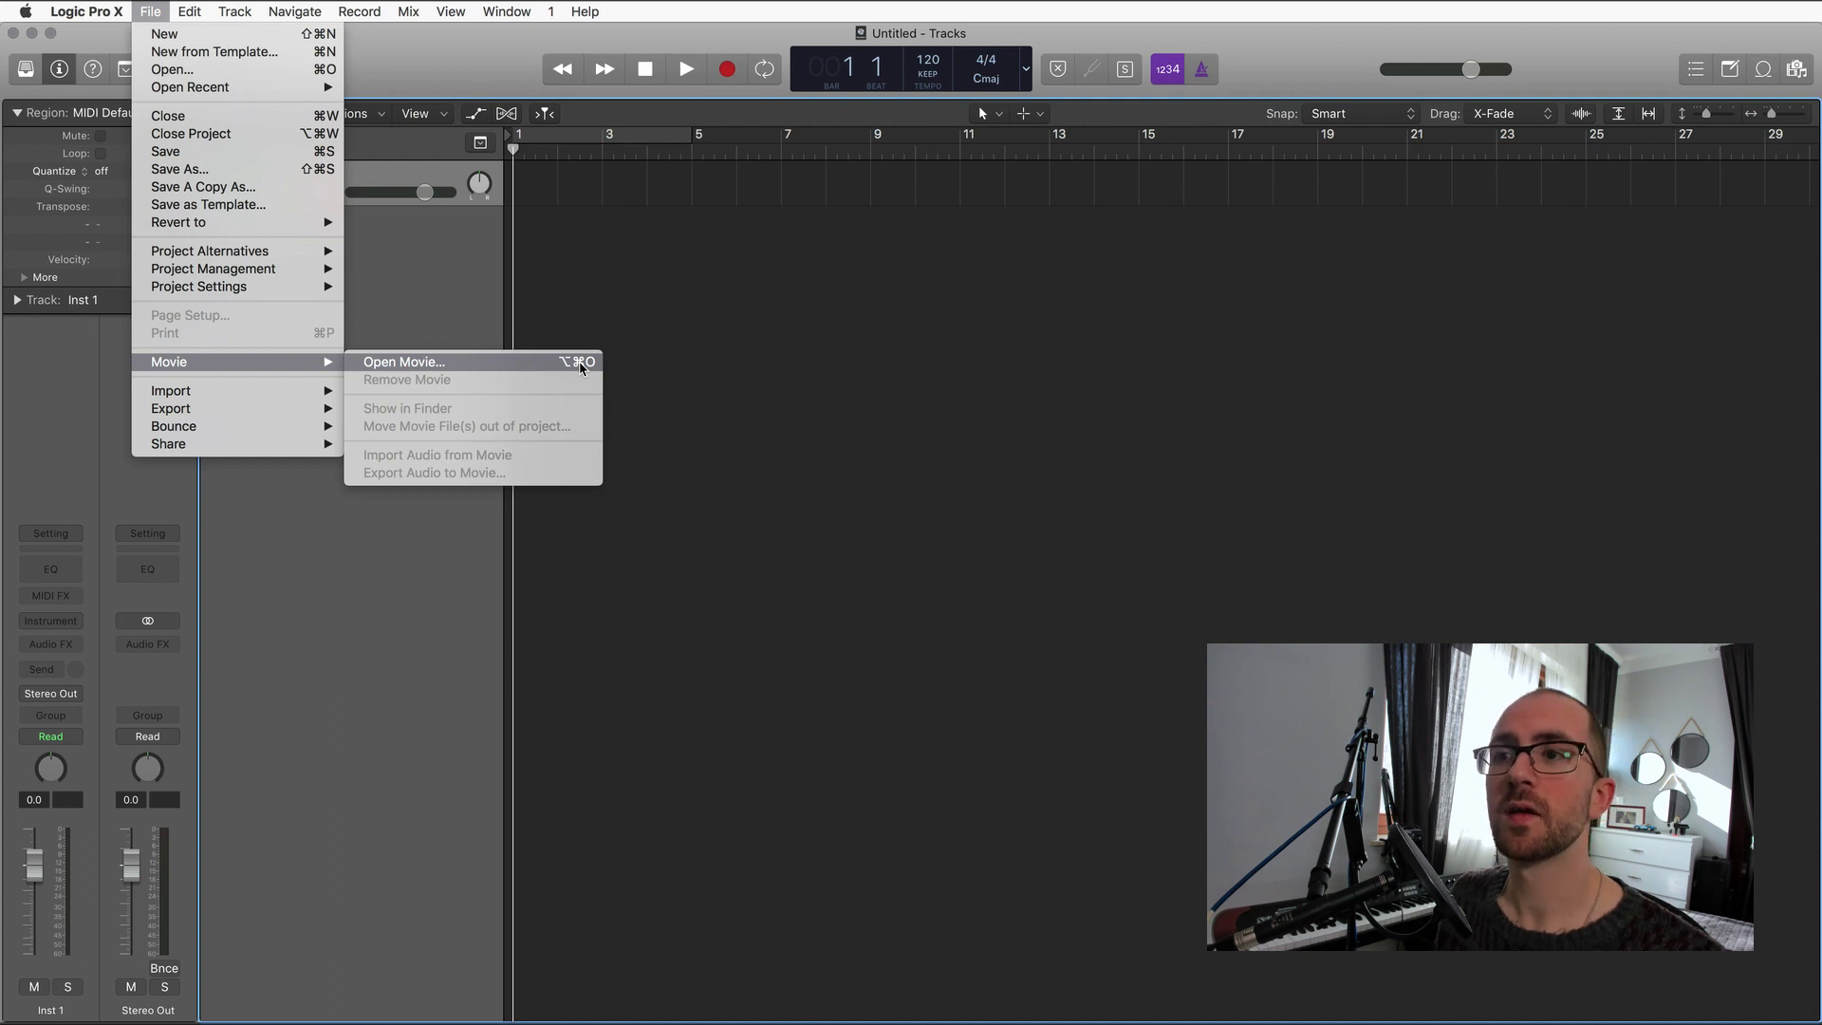
click(429, 312)
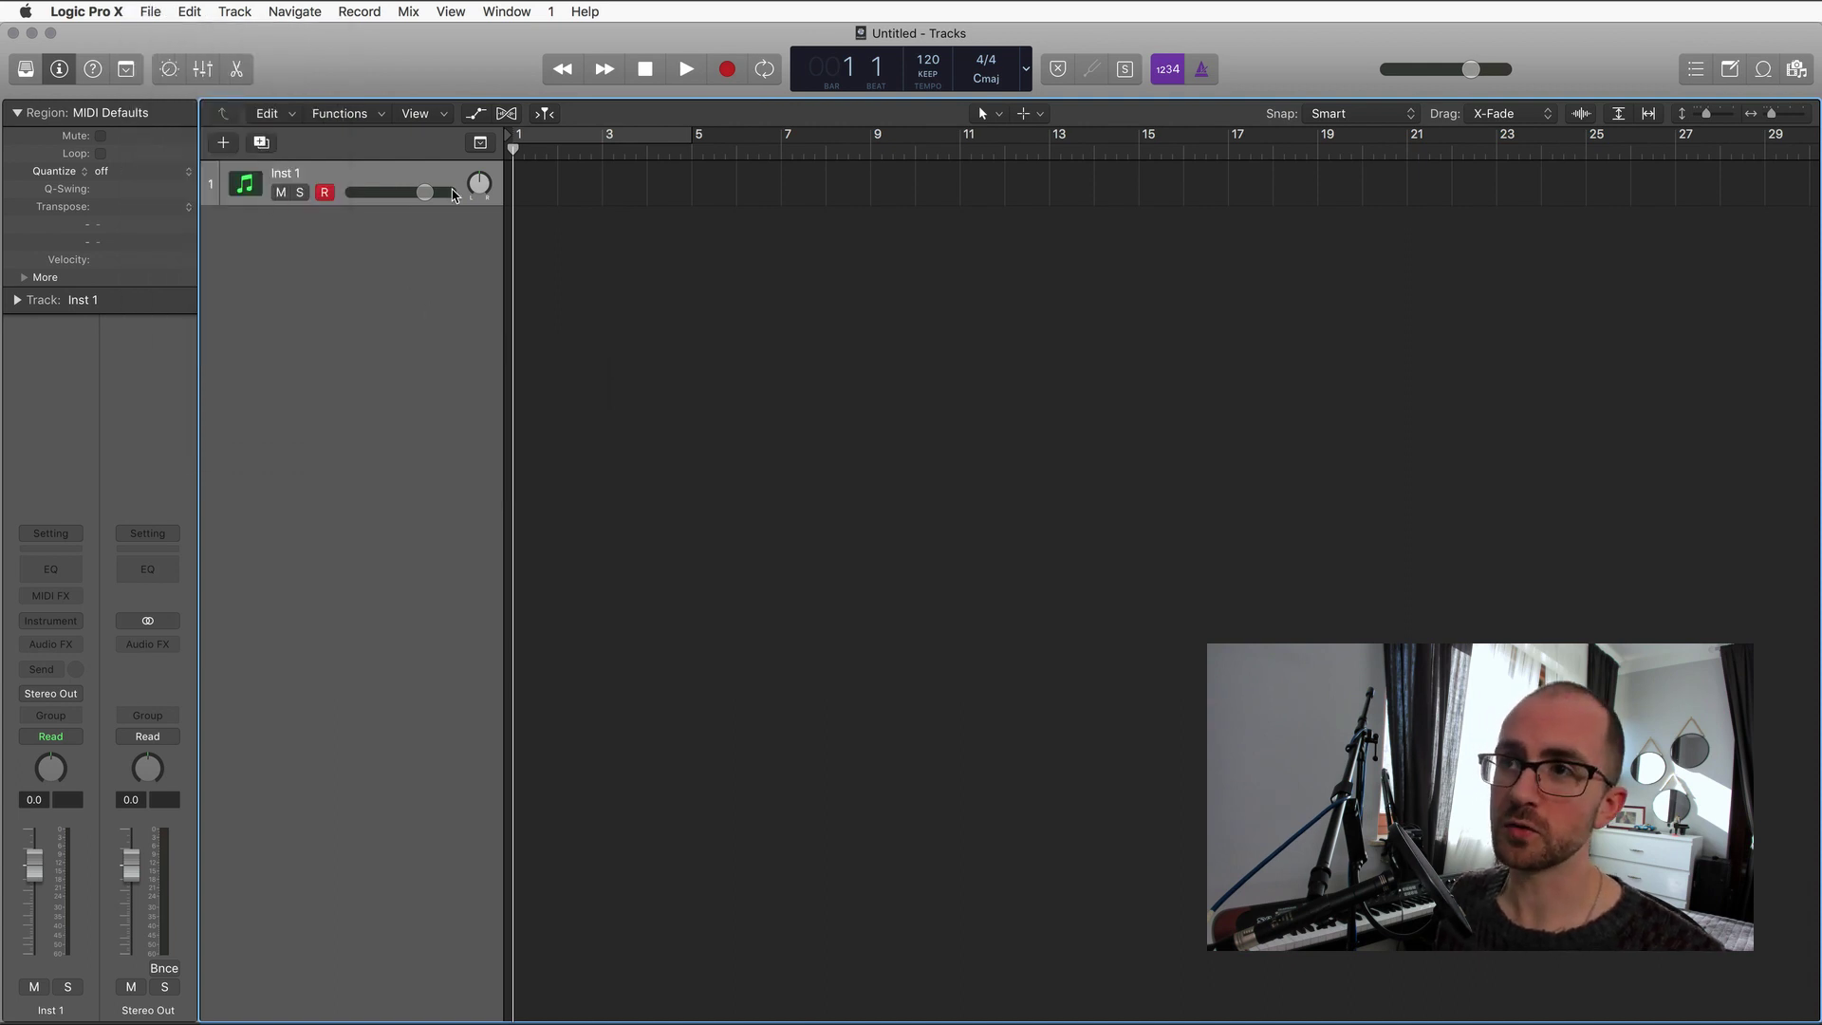
Show the global tracks and add the Movie track to them.
click(481, 144)
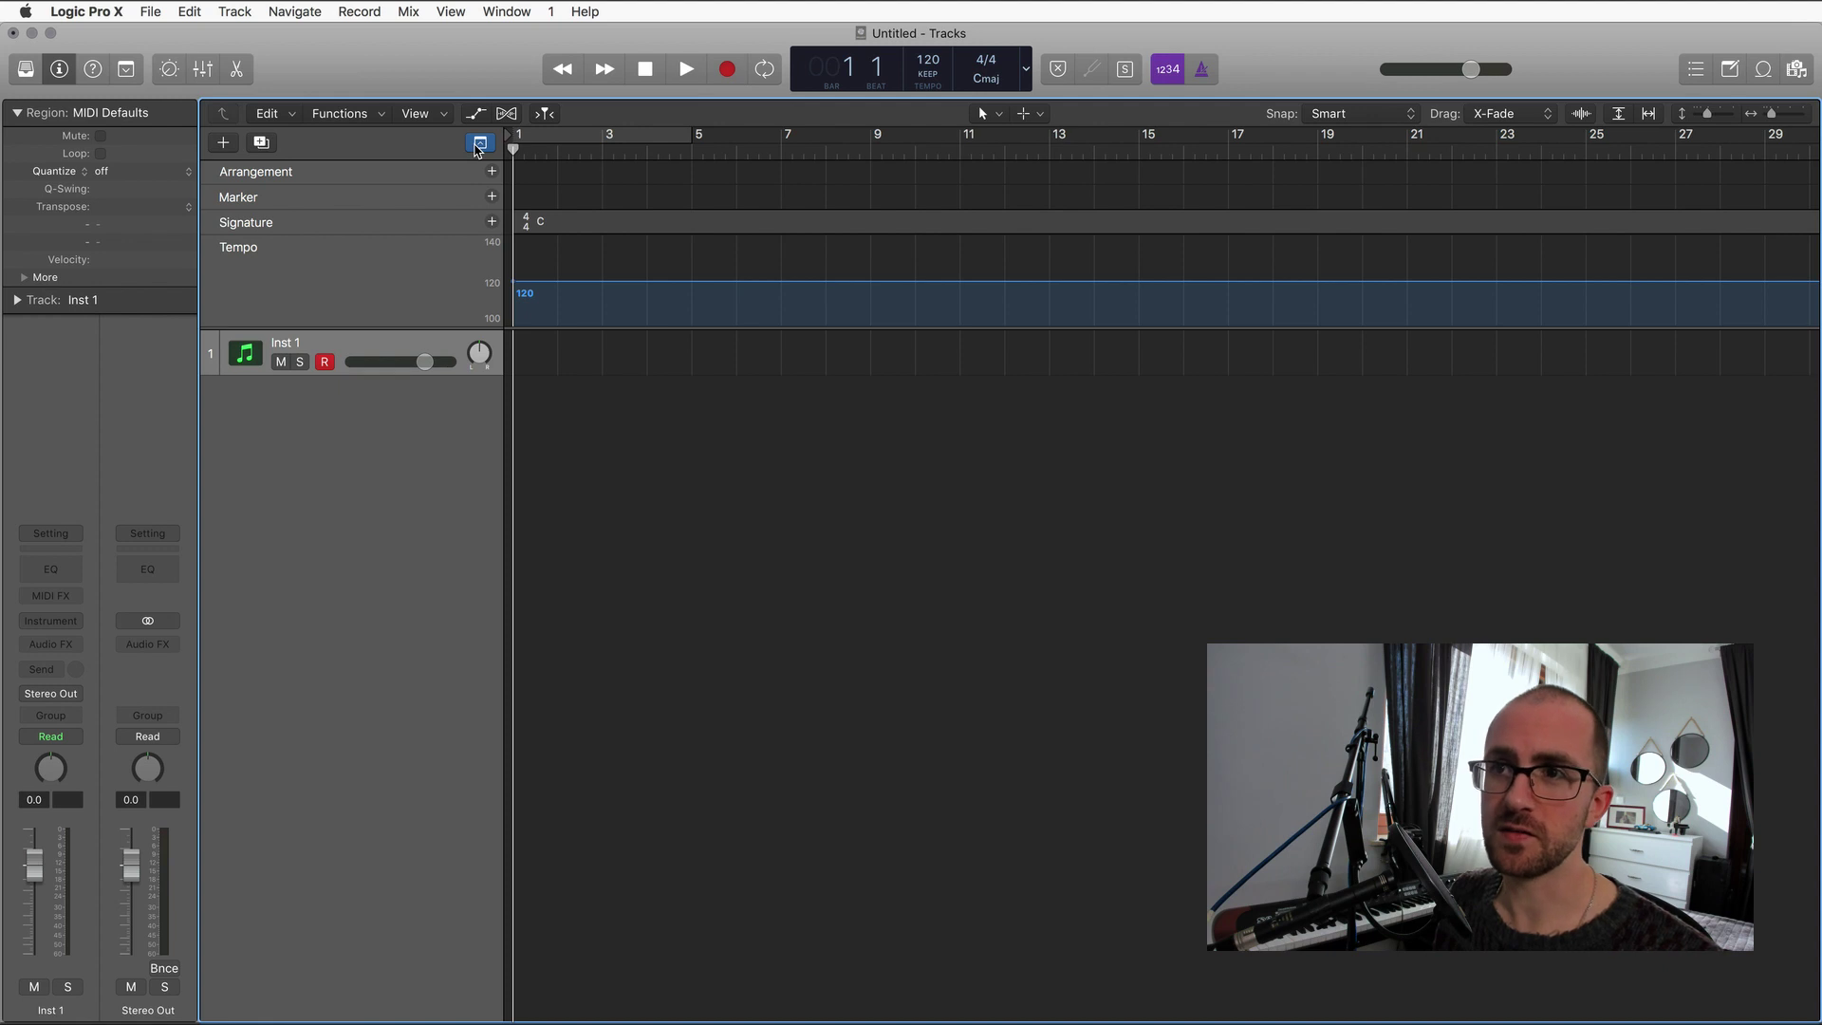
right_click(322, 261)
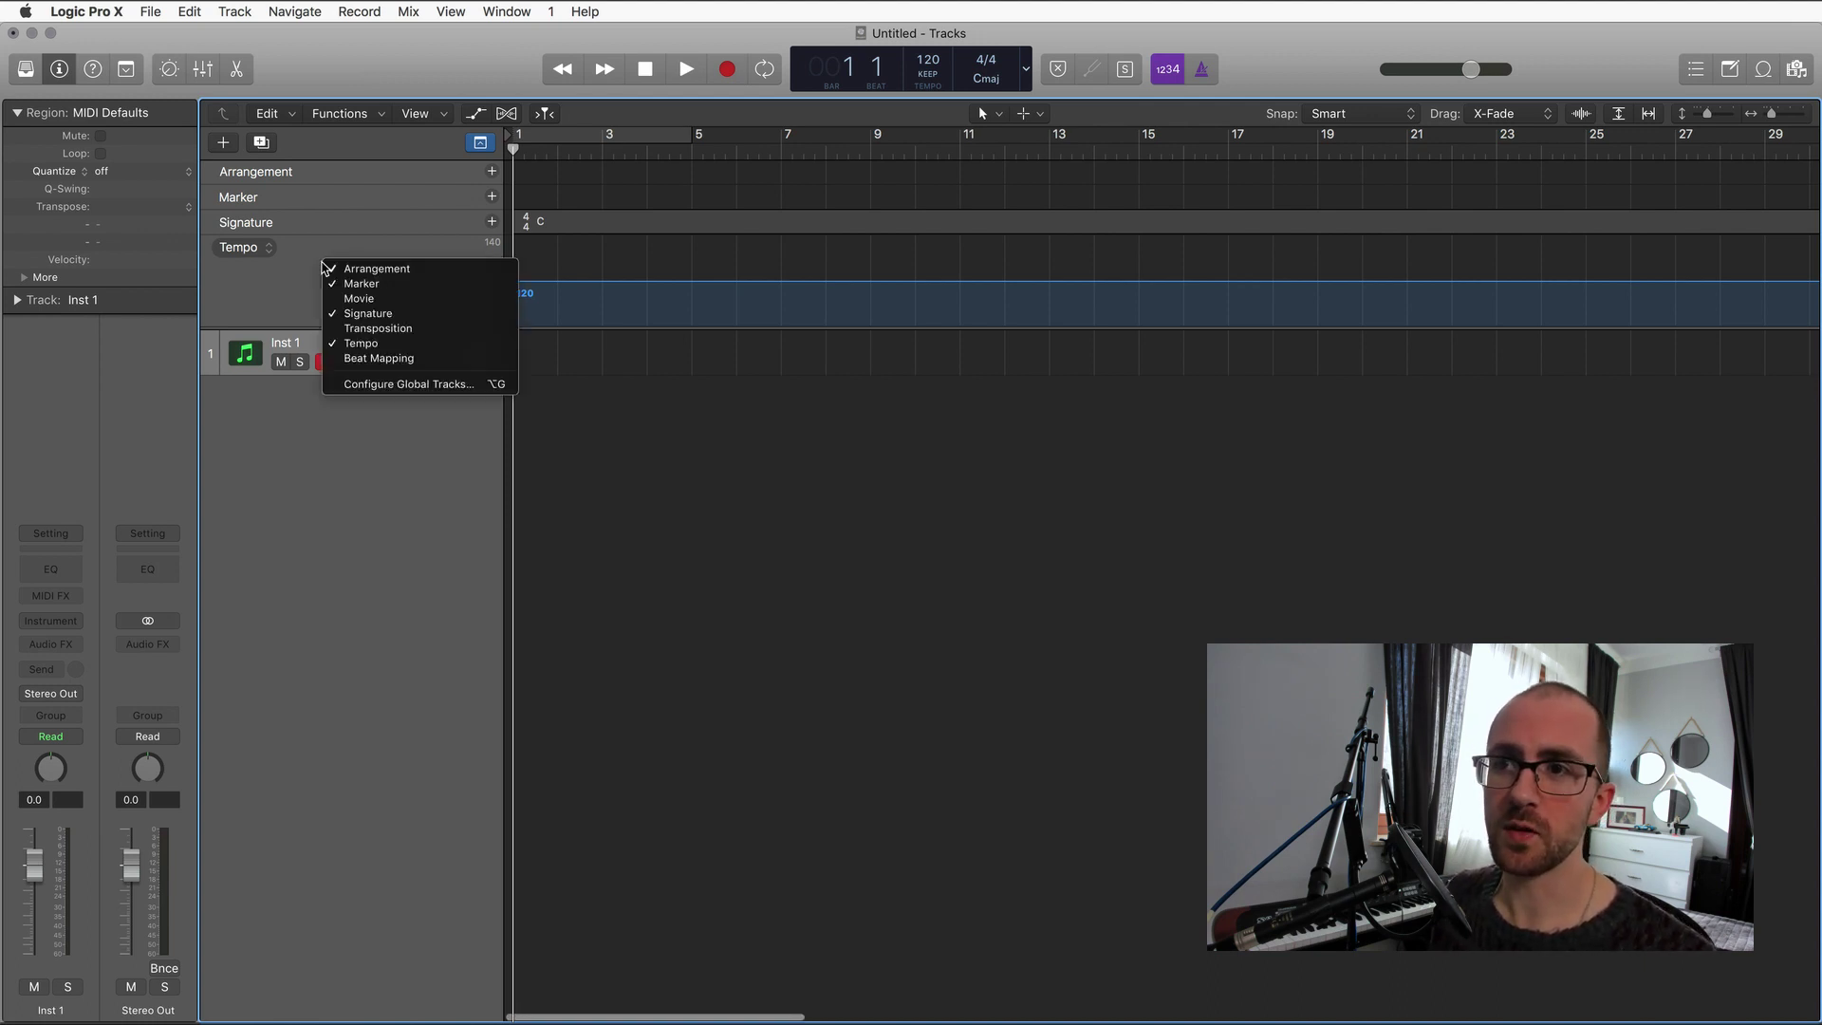
click(390, 300)
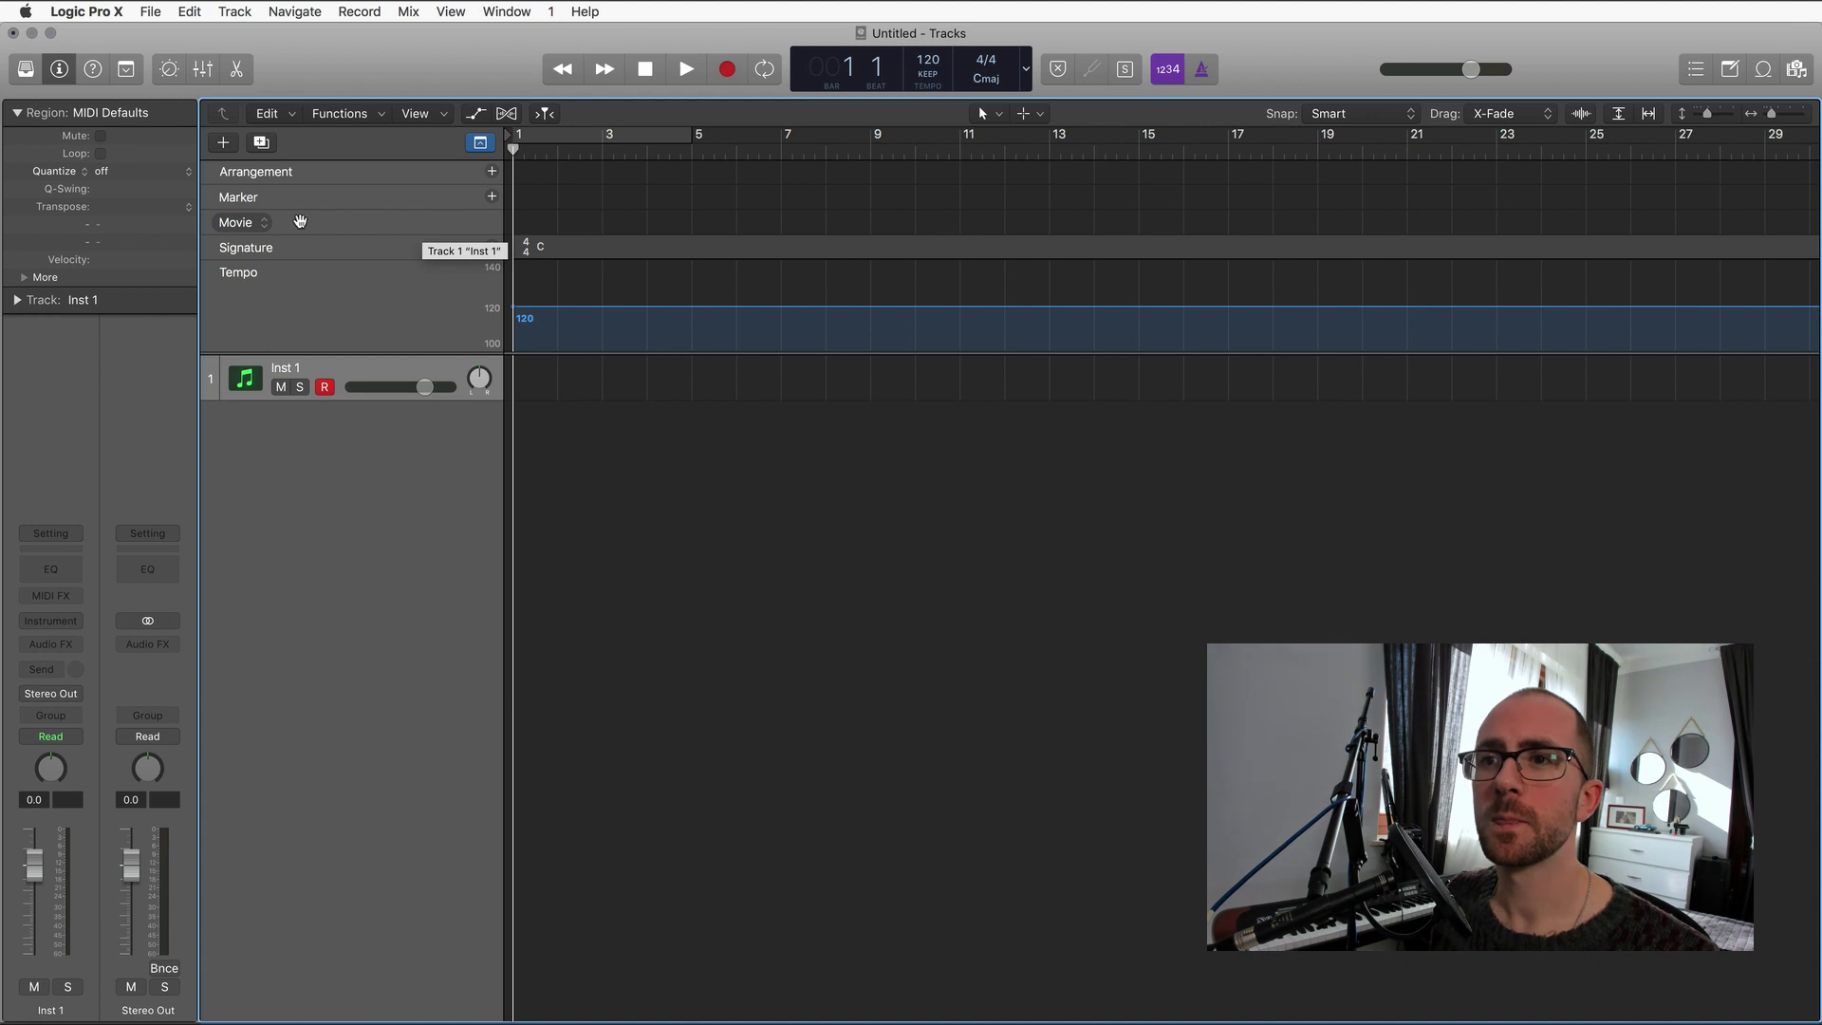
Open the Lyla (Course Video) movie from the Desktop in the Movie track.
click(263, 224)
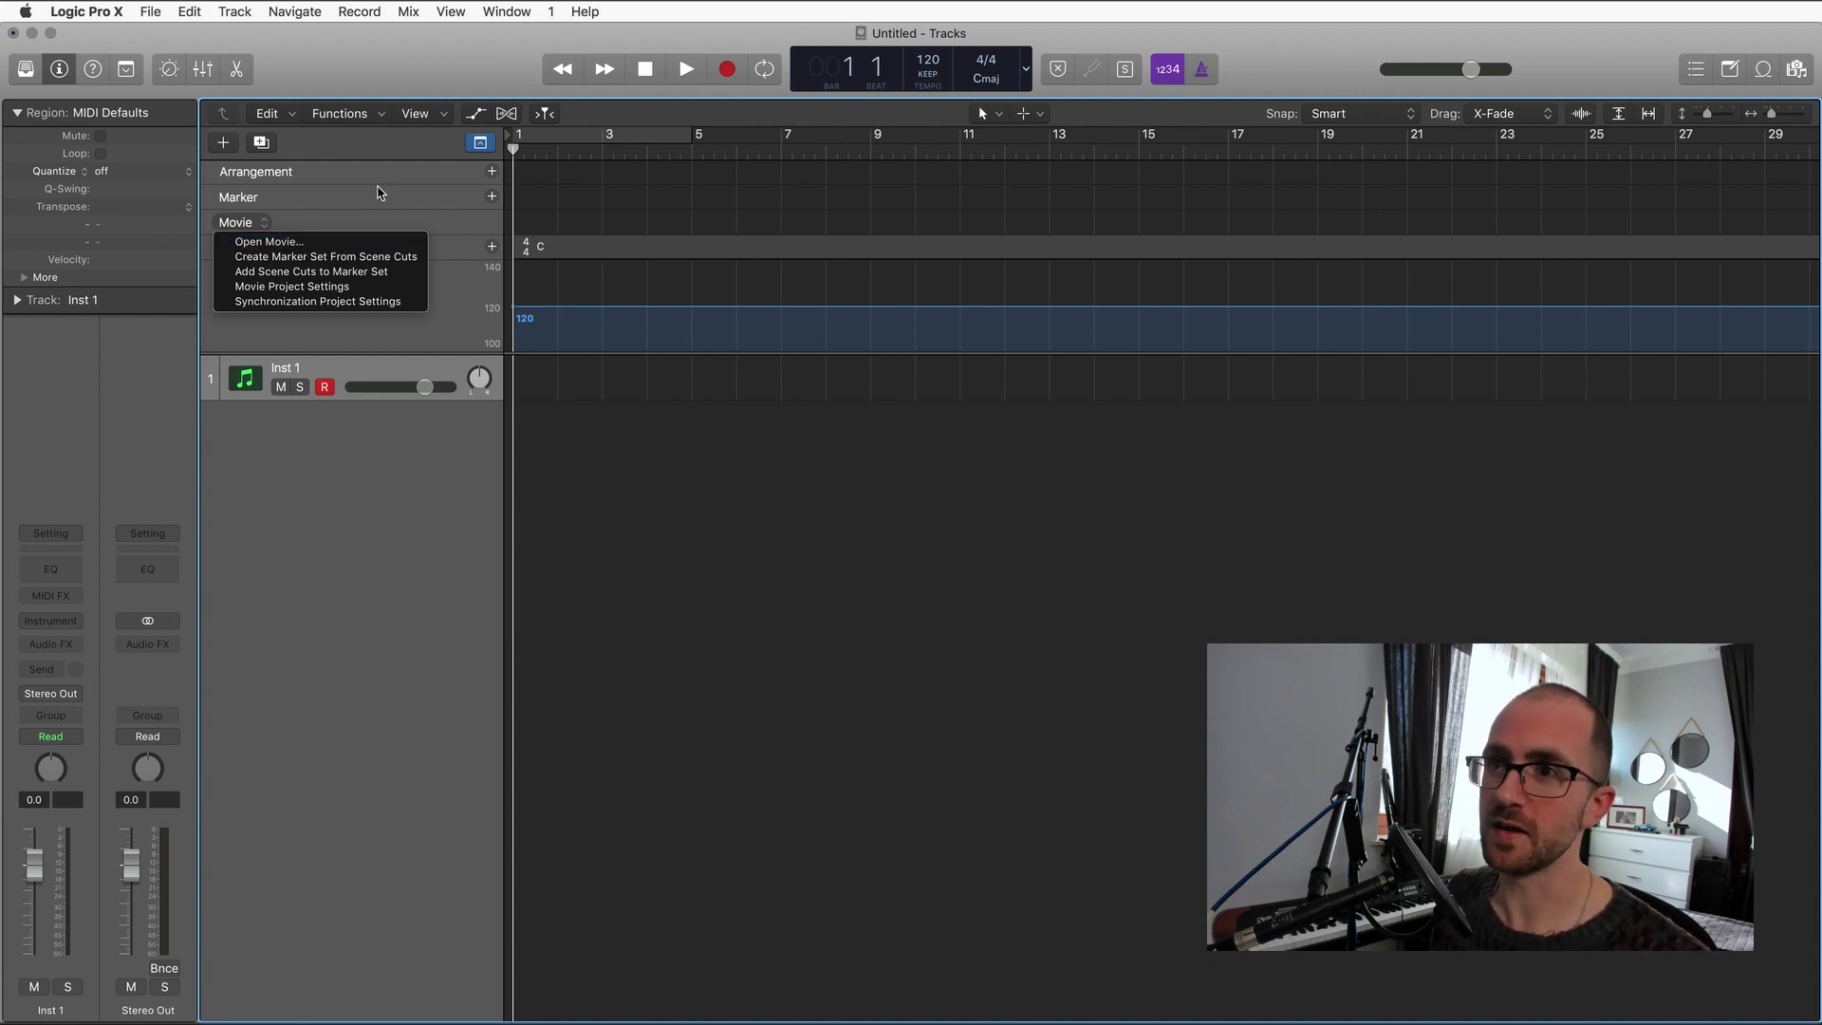
click(371, 231)
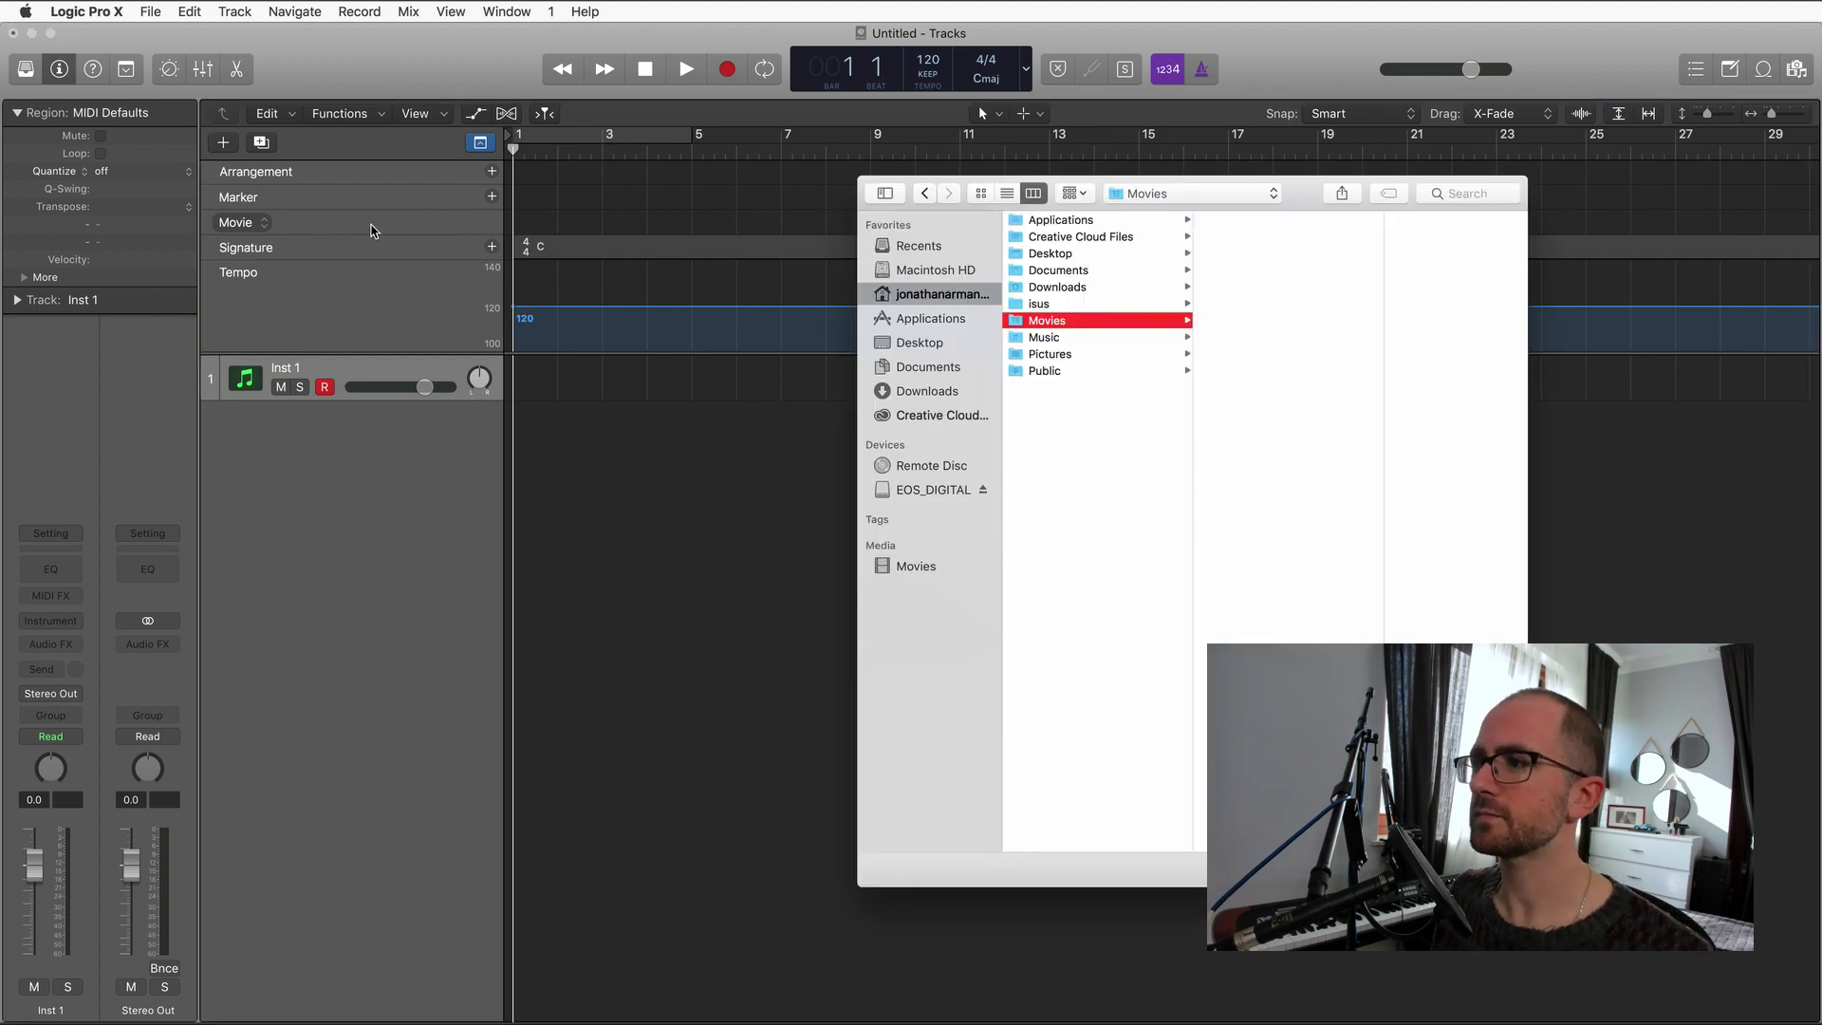
click(919, 343)
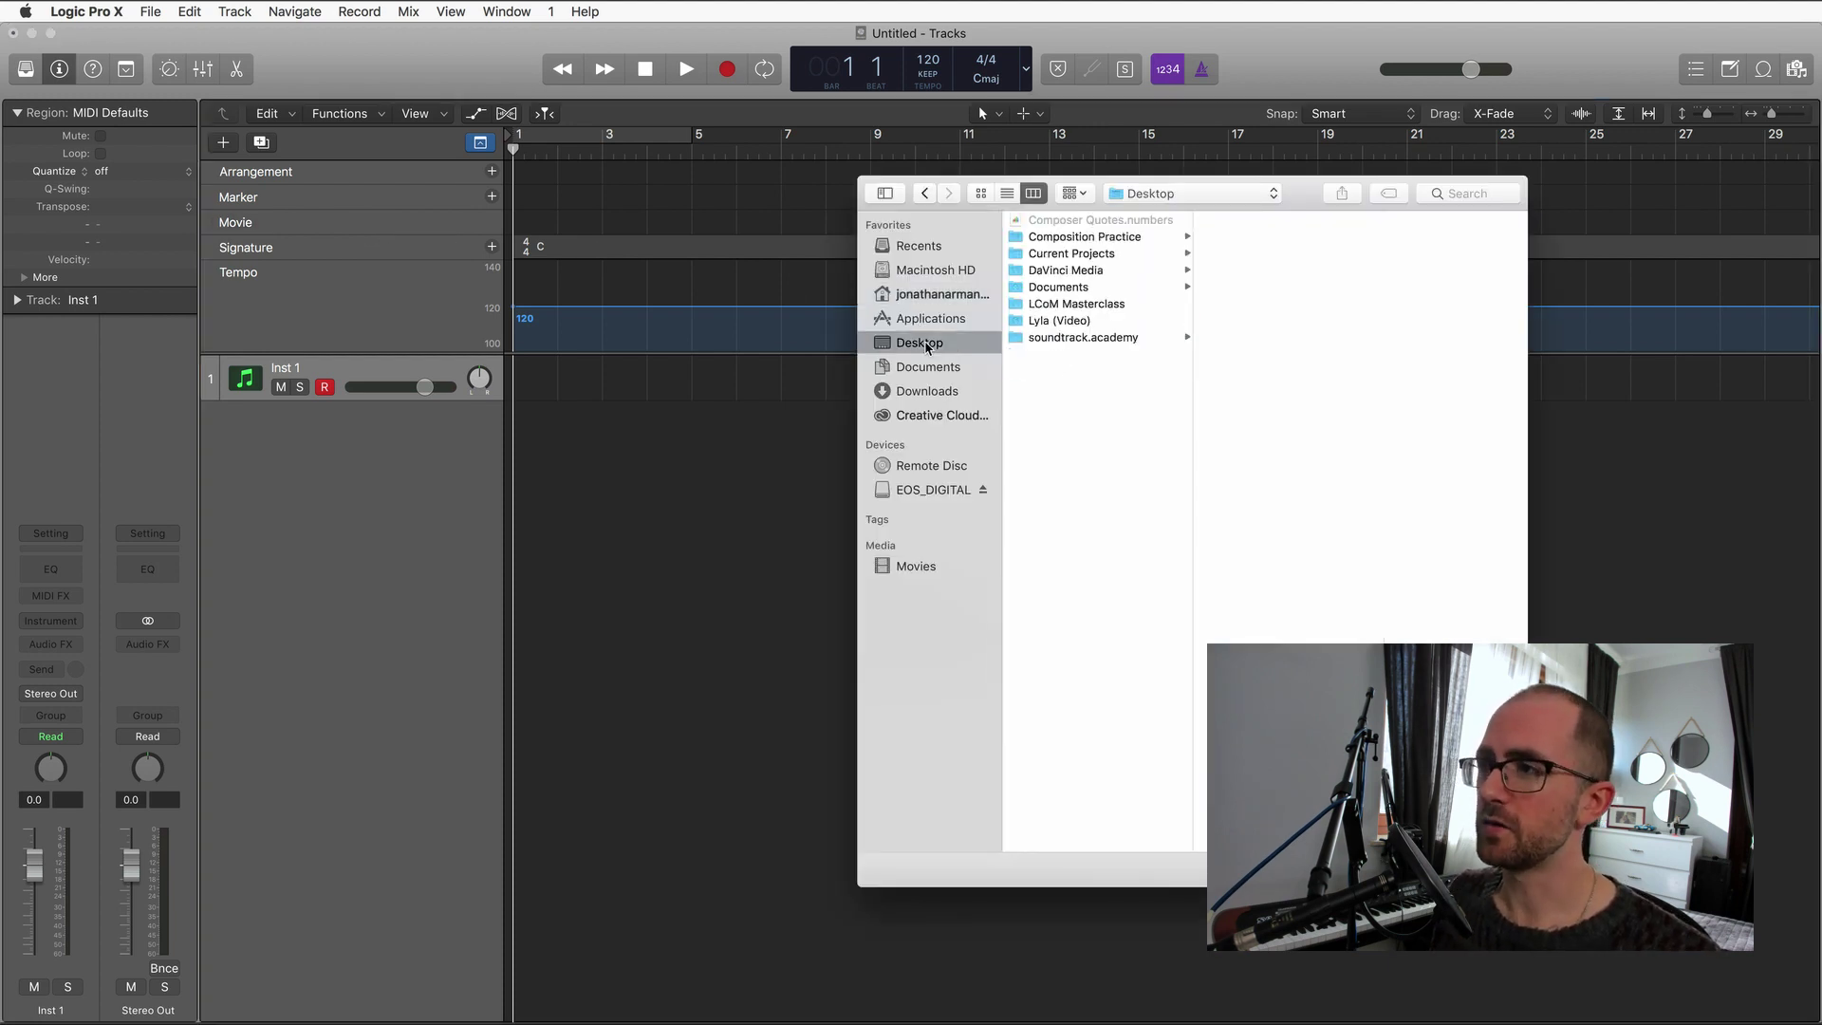
click(1075, 290)
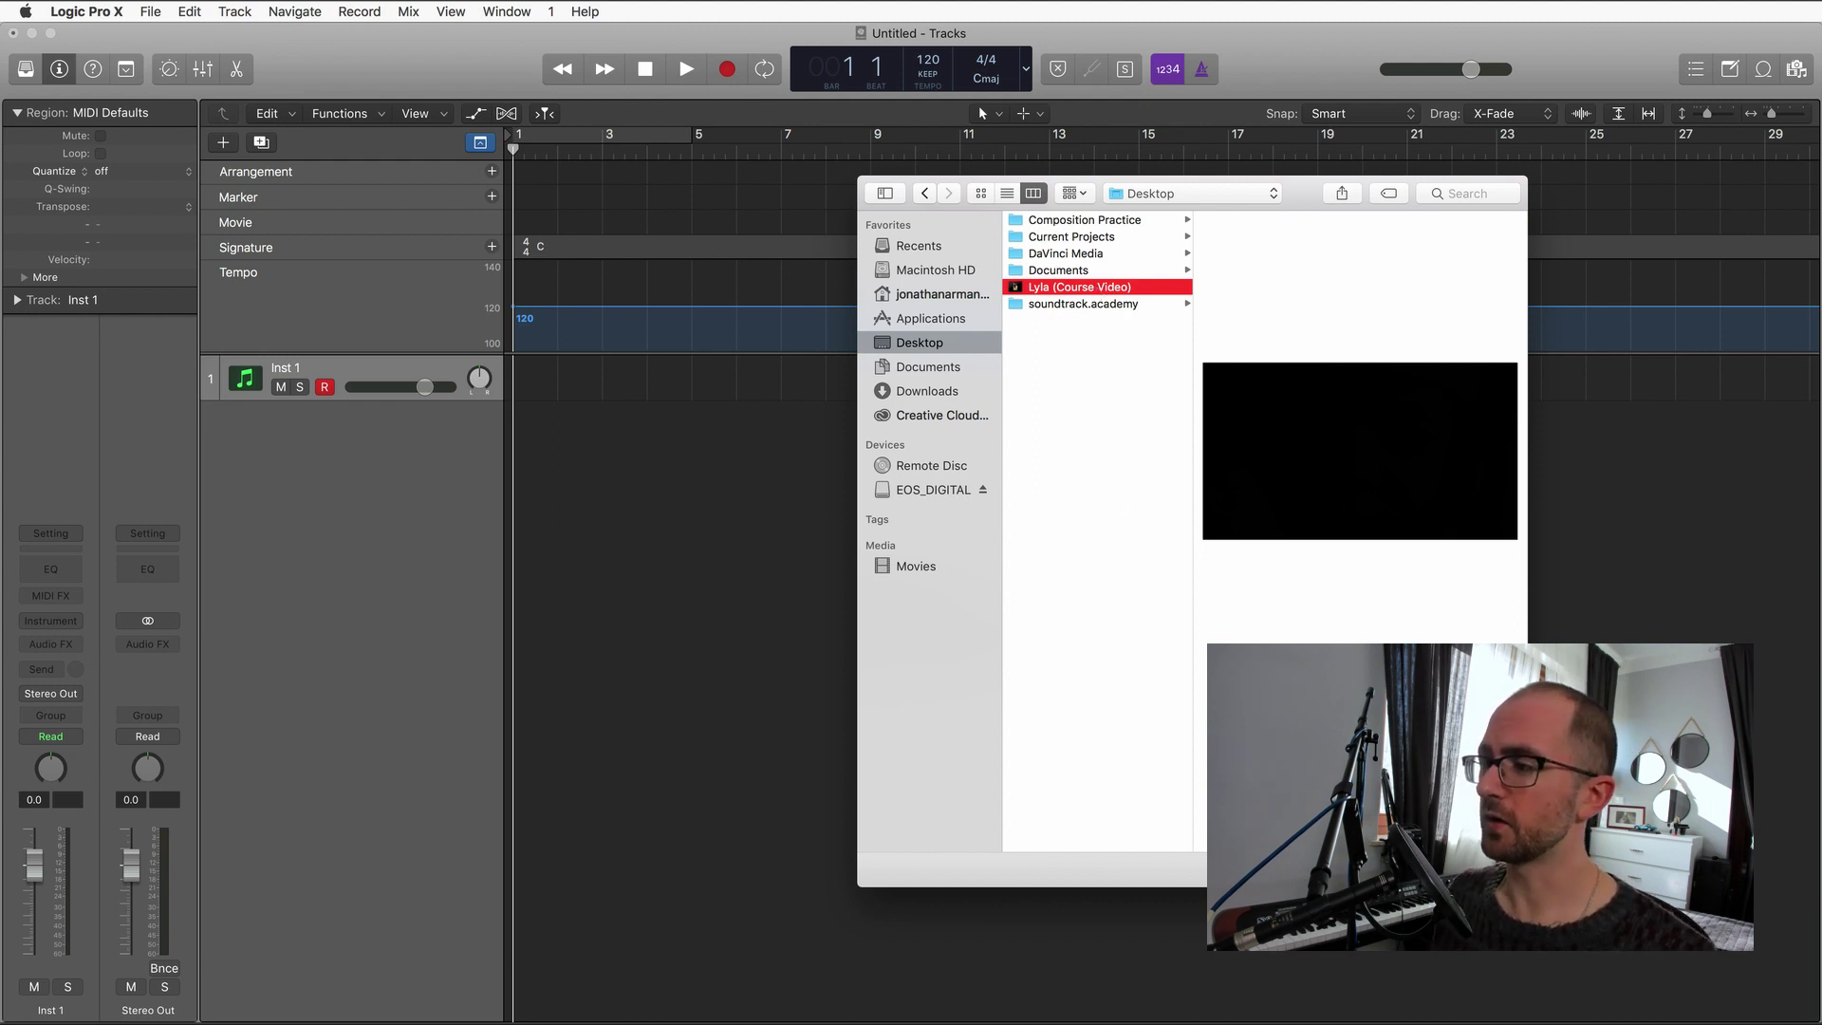
key(Return)
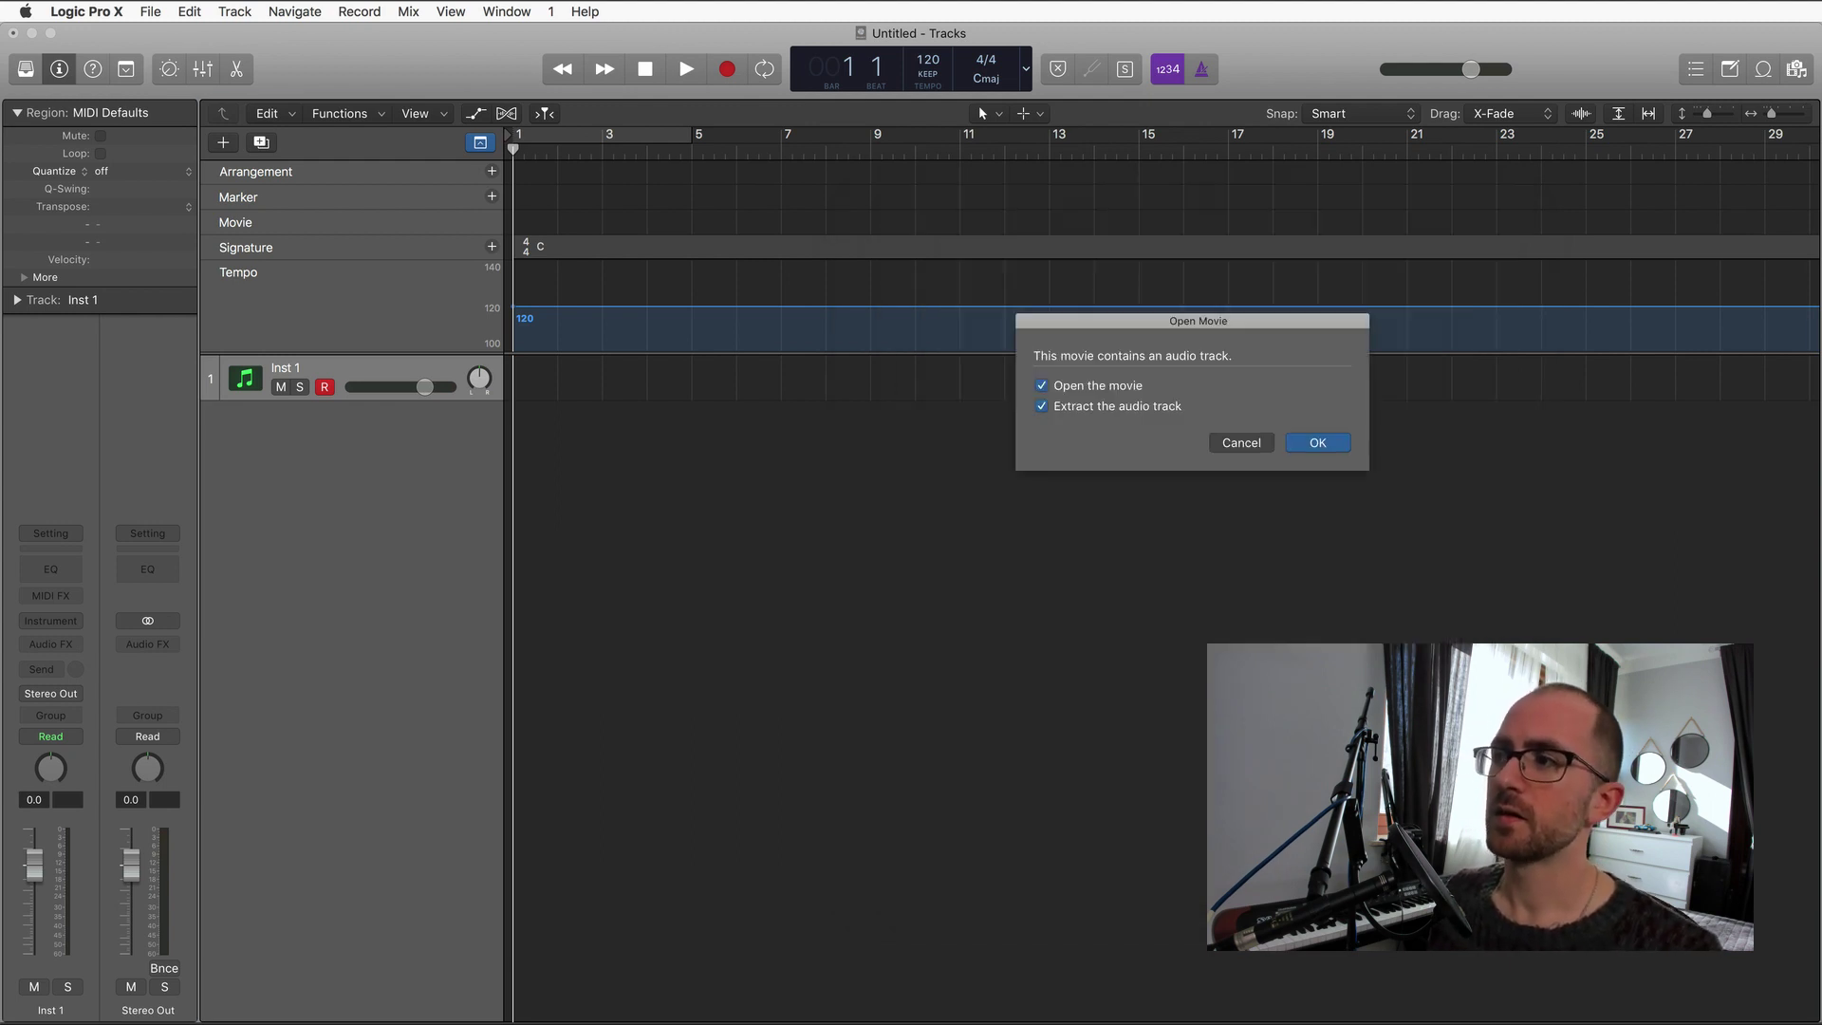
Import the movie with both opening the movie and extracting its audio track enabled.
drag(1292, 322, 921, 233)
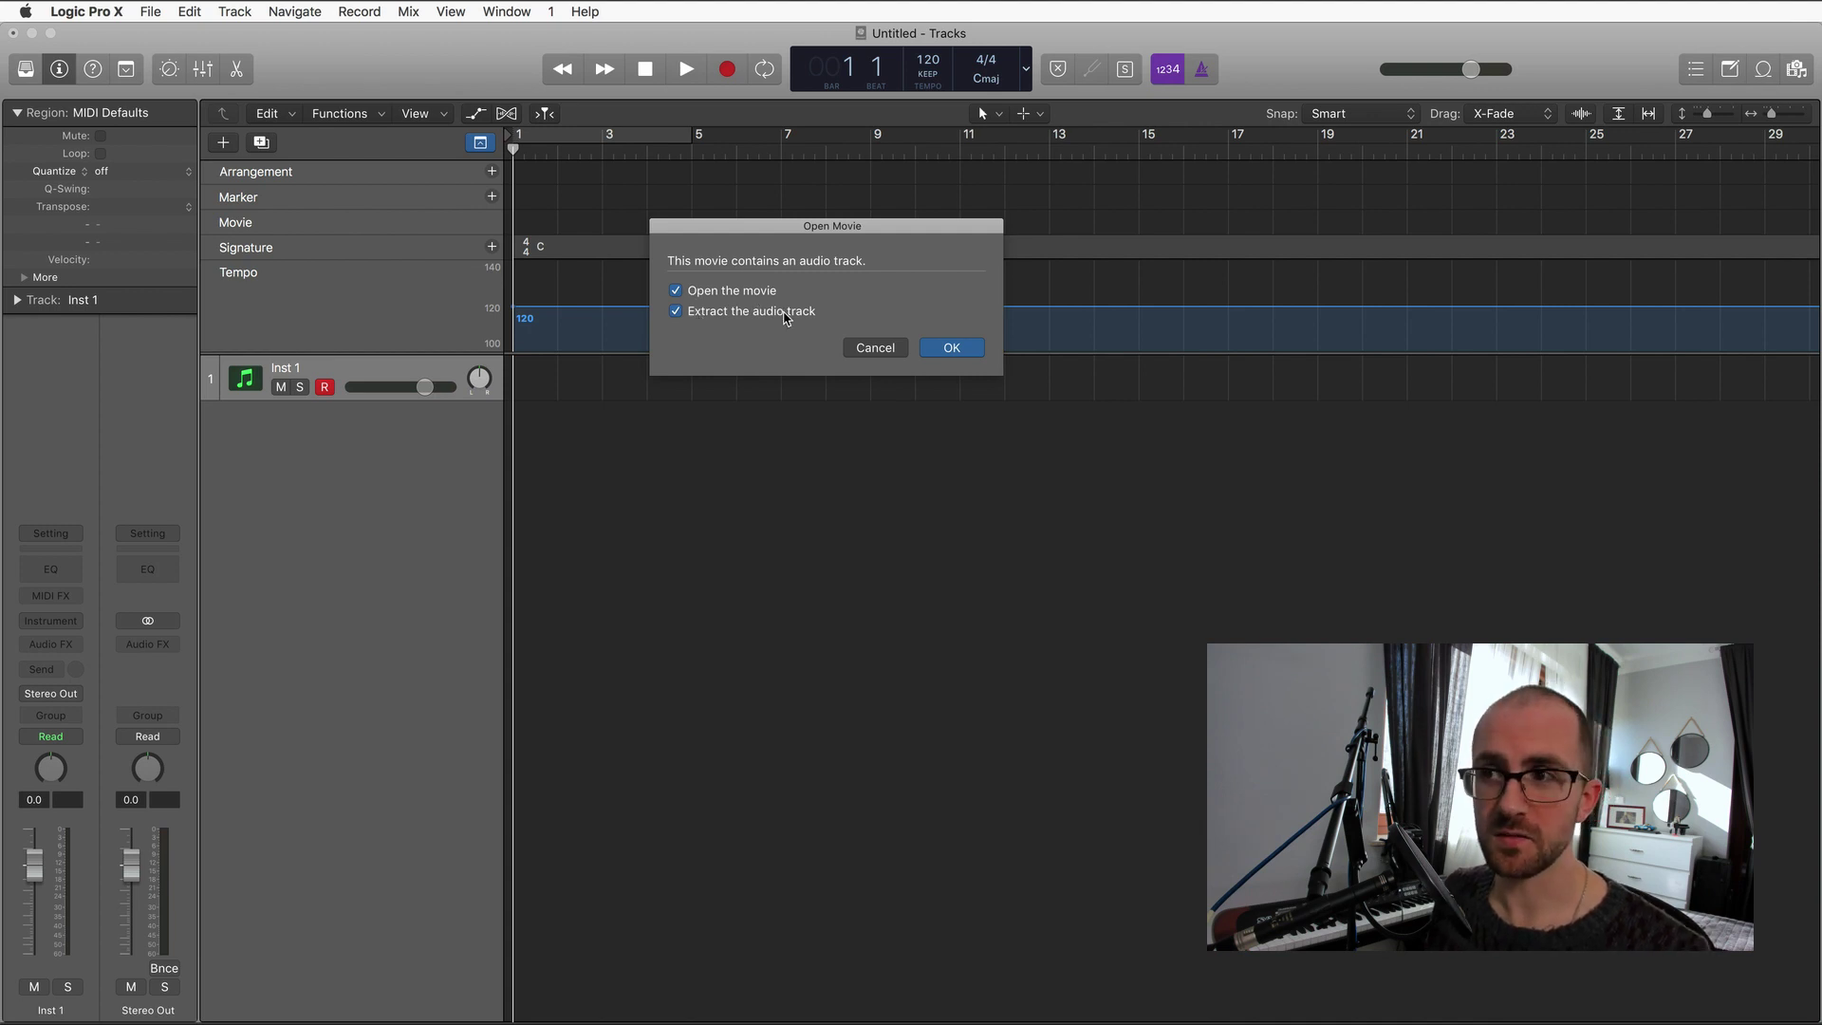
click(675, 291)
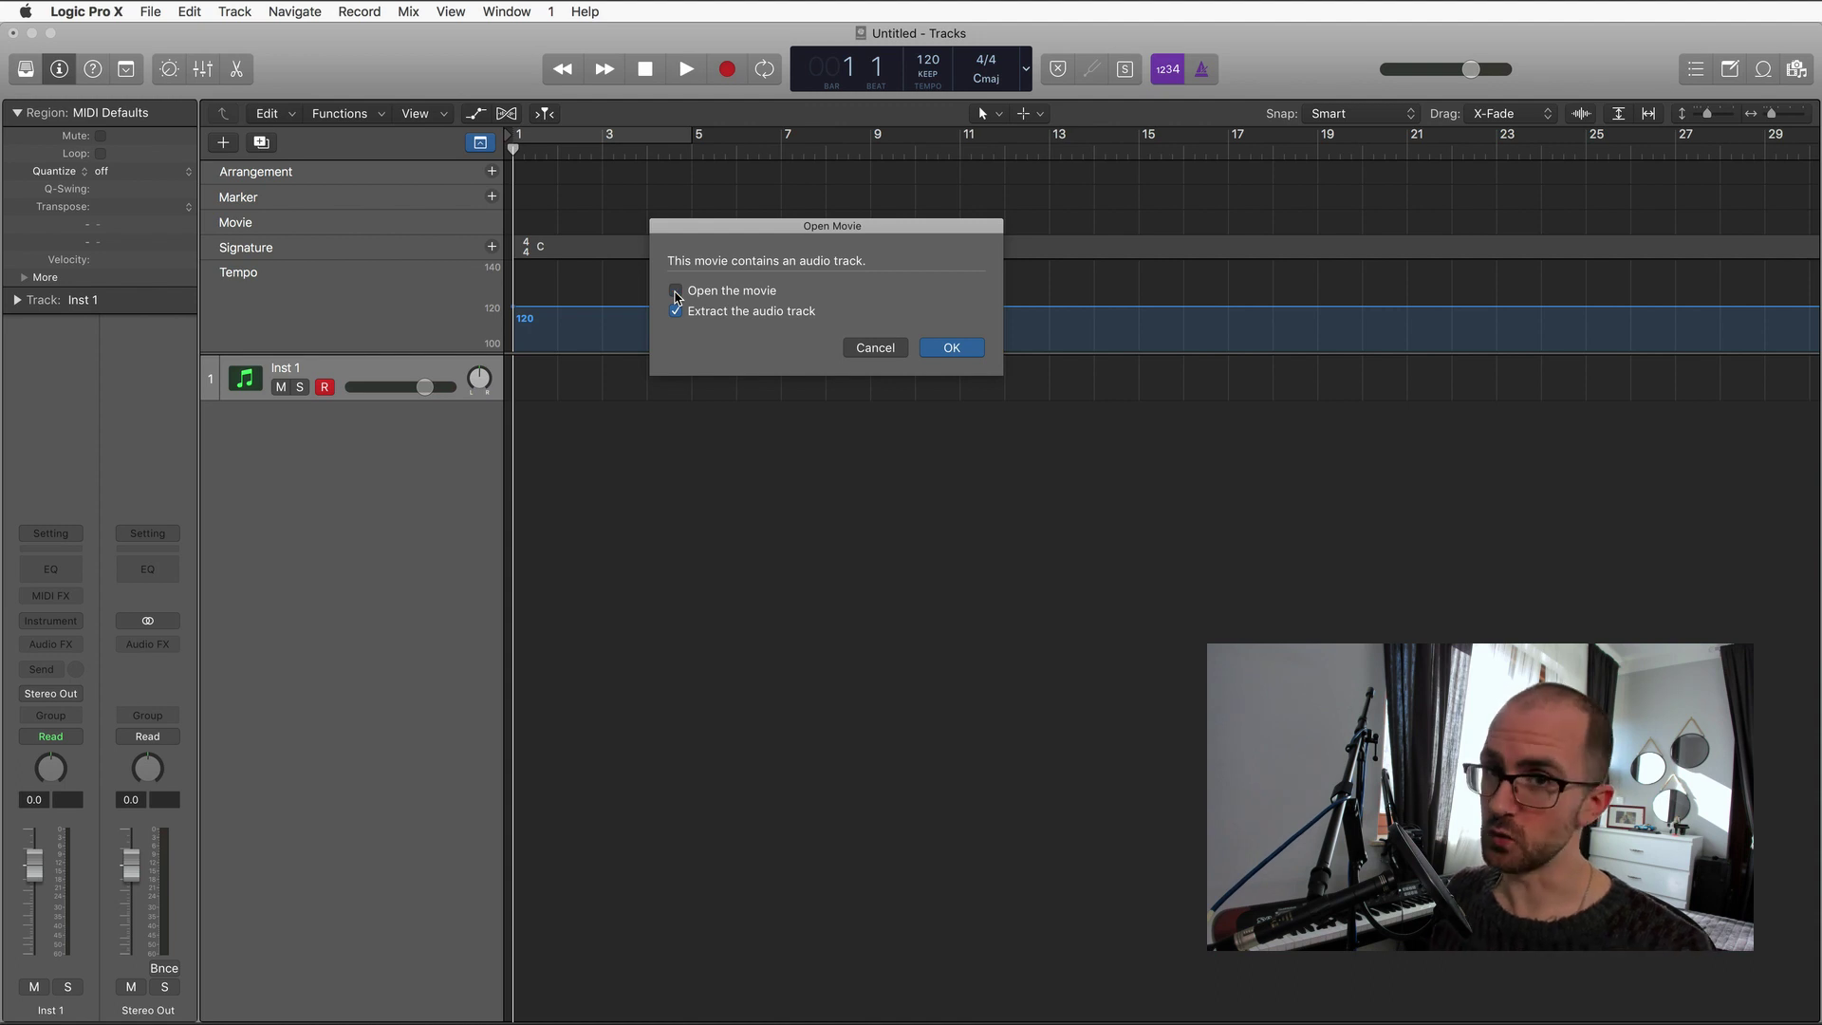
click(676, 292)
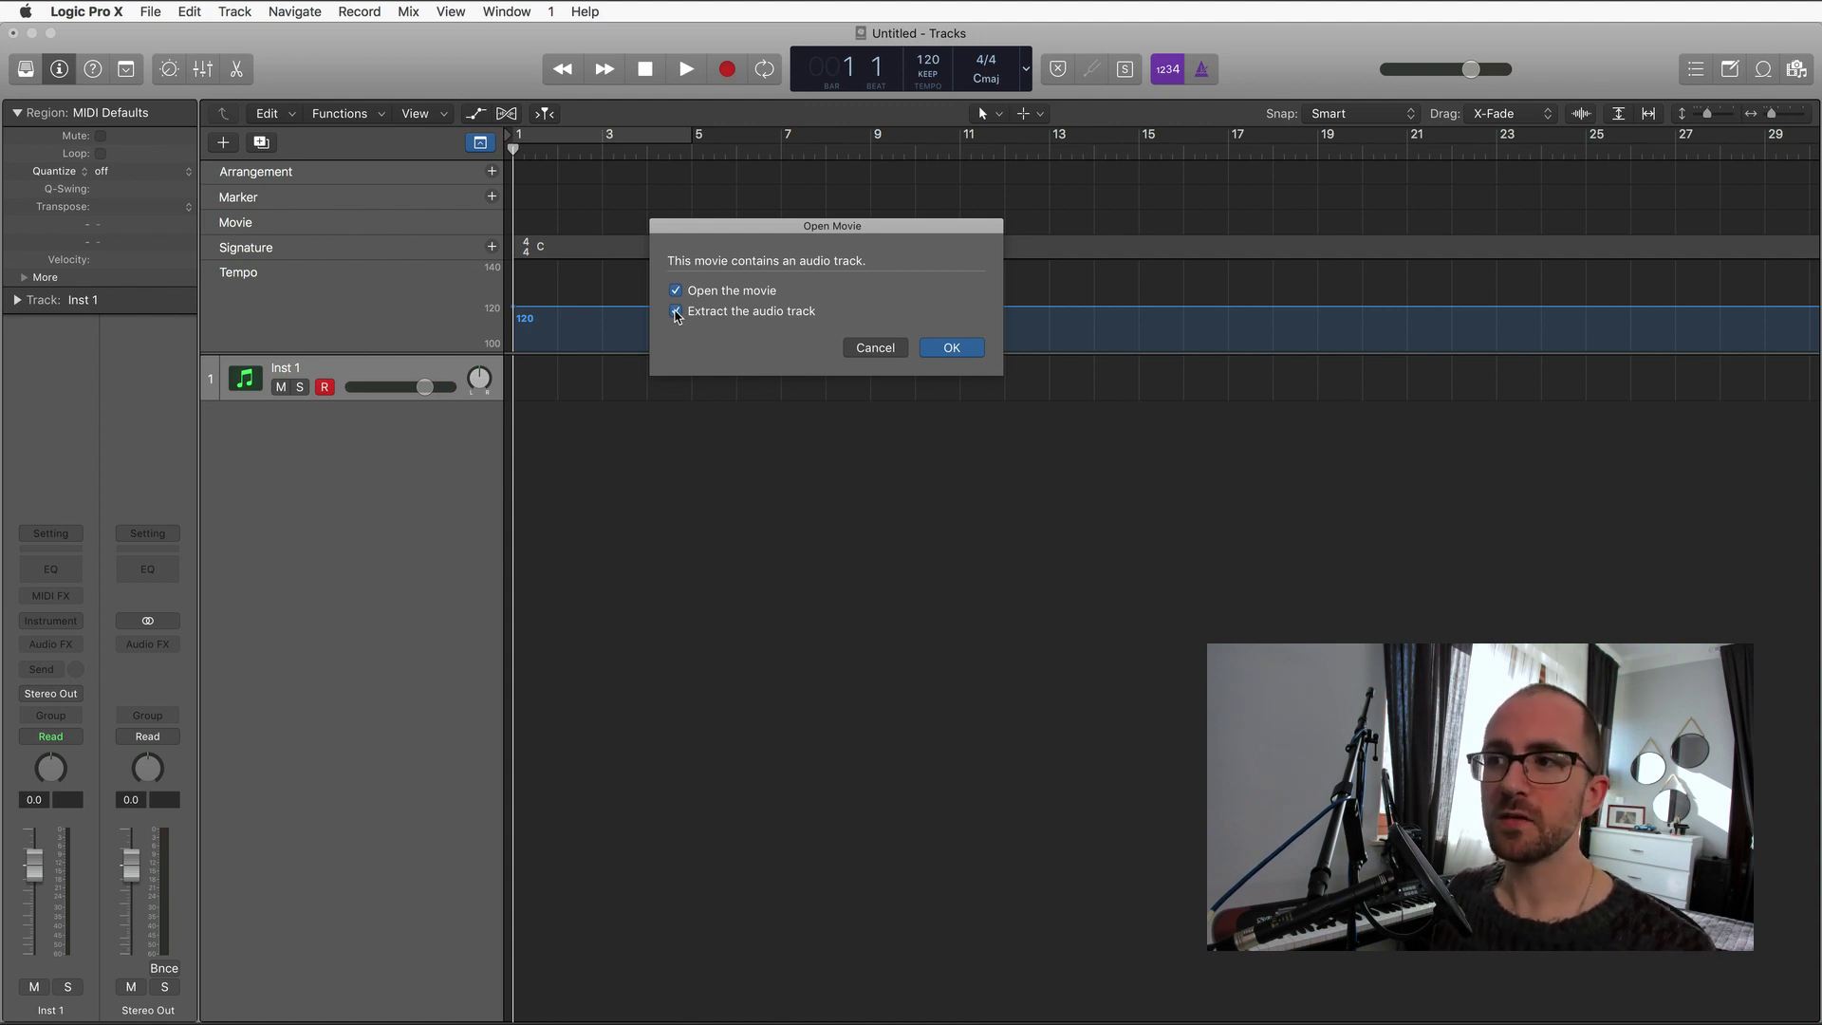
click(675, 311)
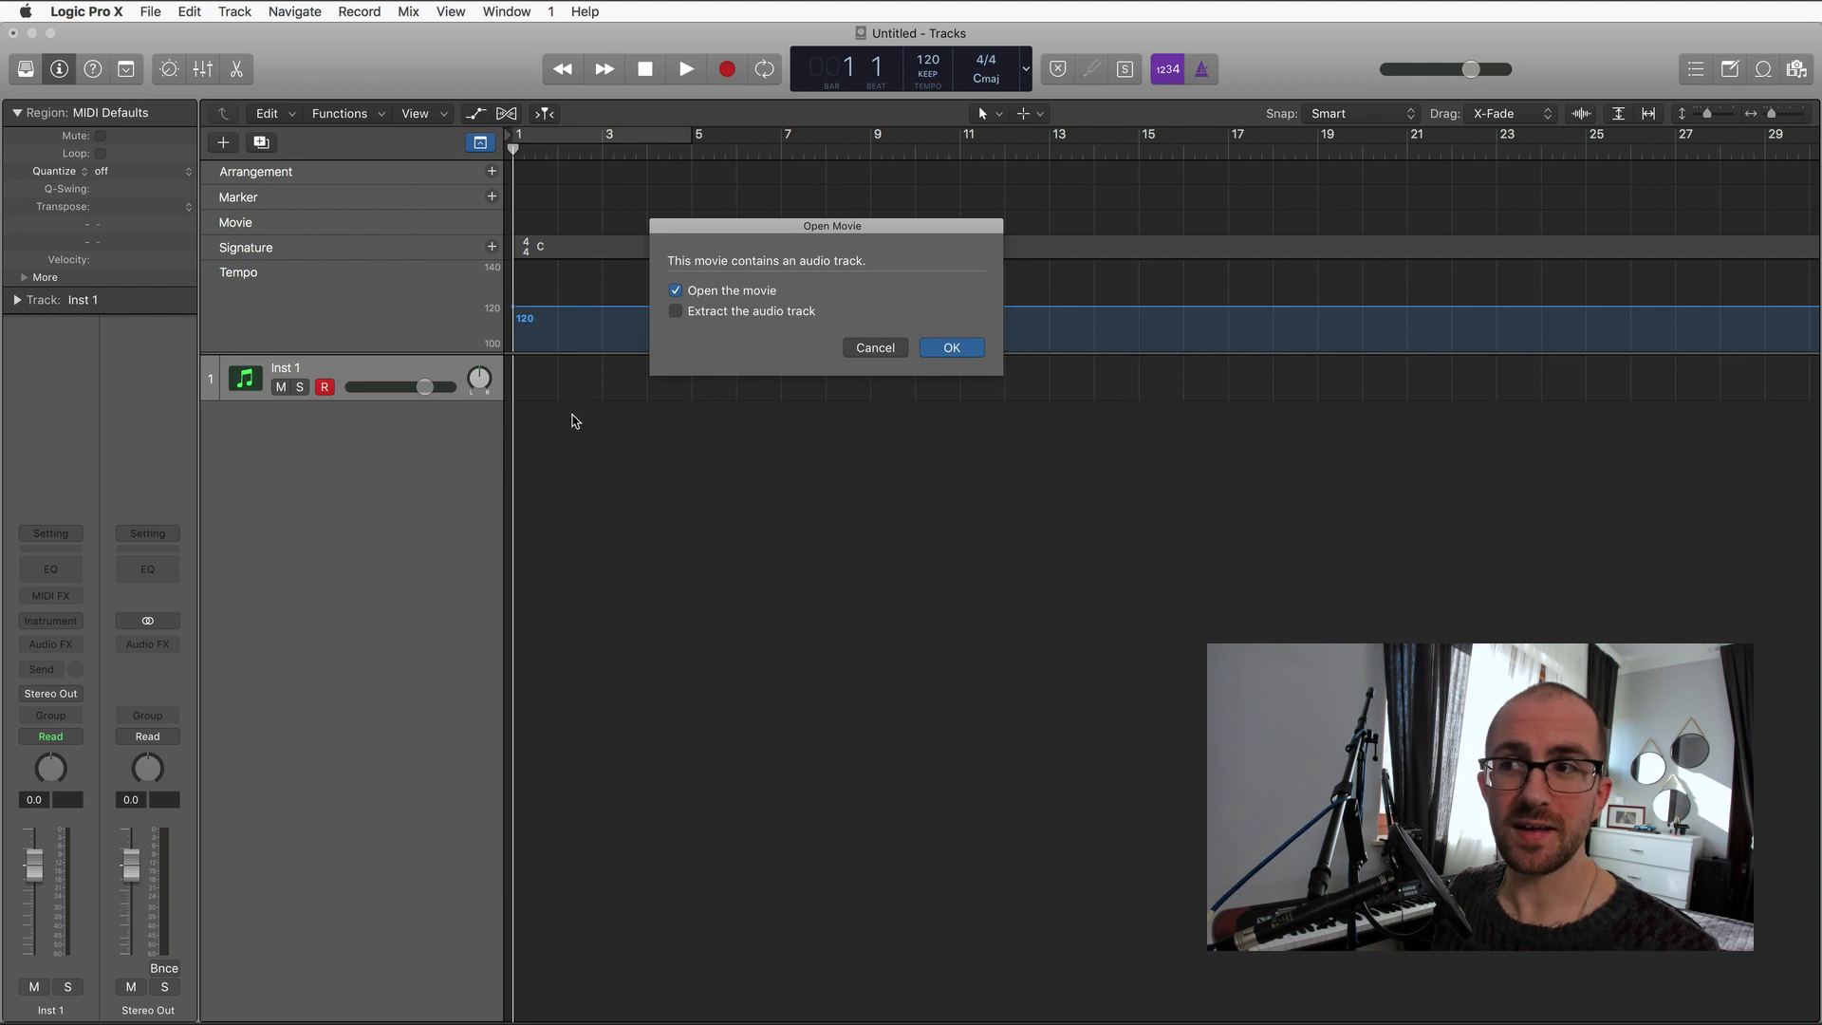
click(677, 313)
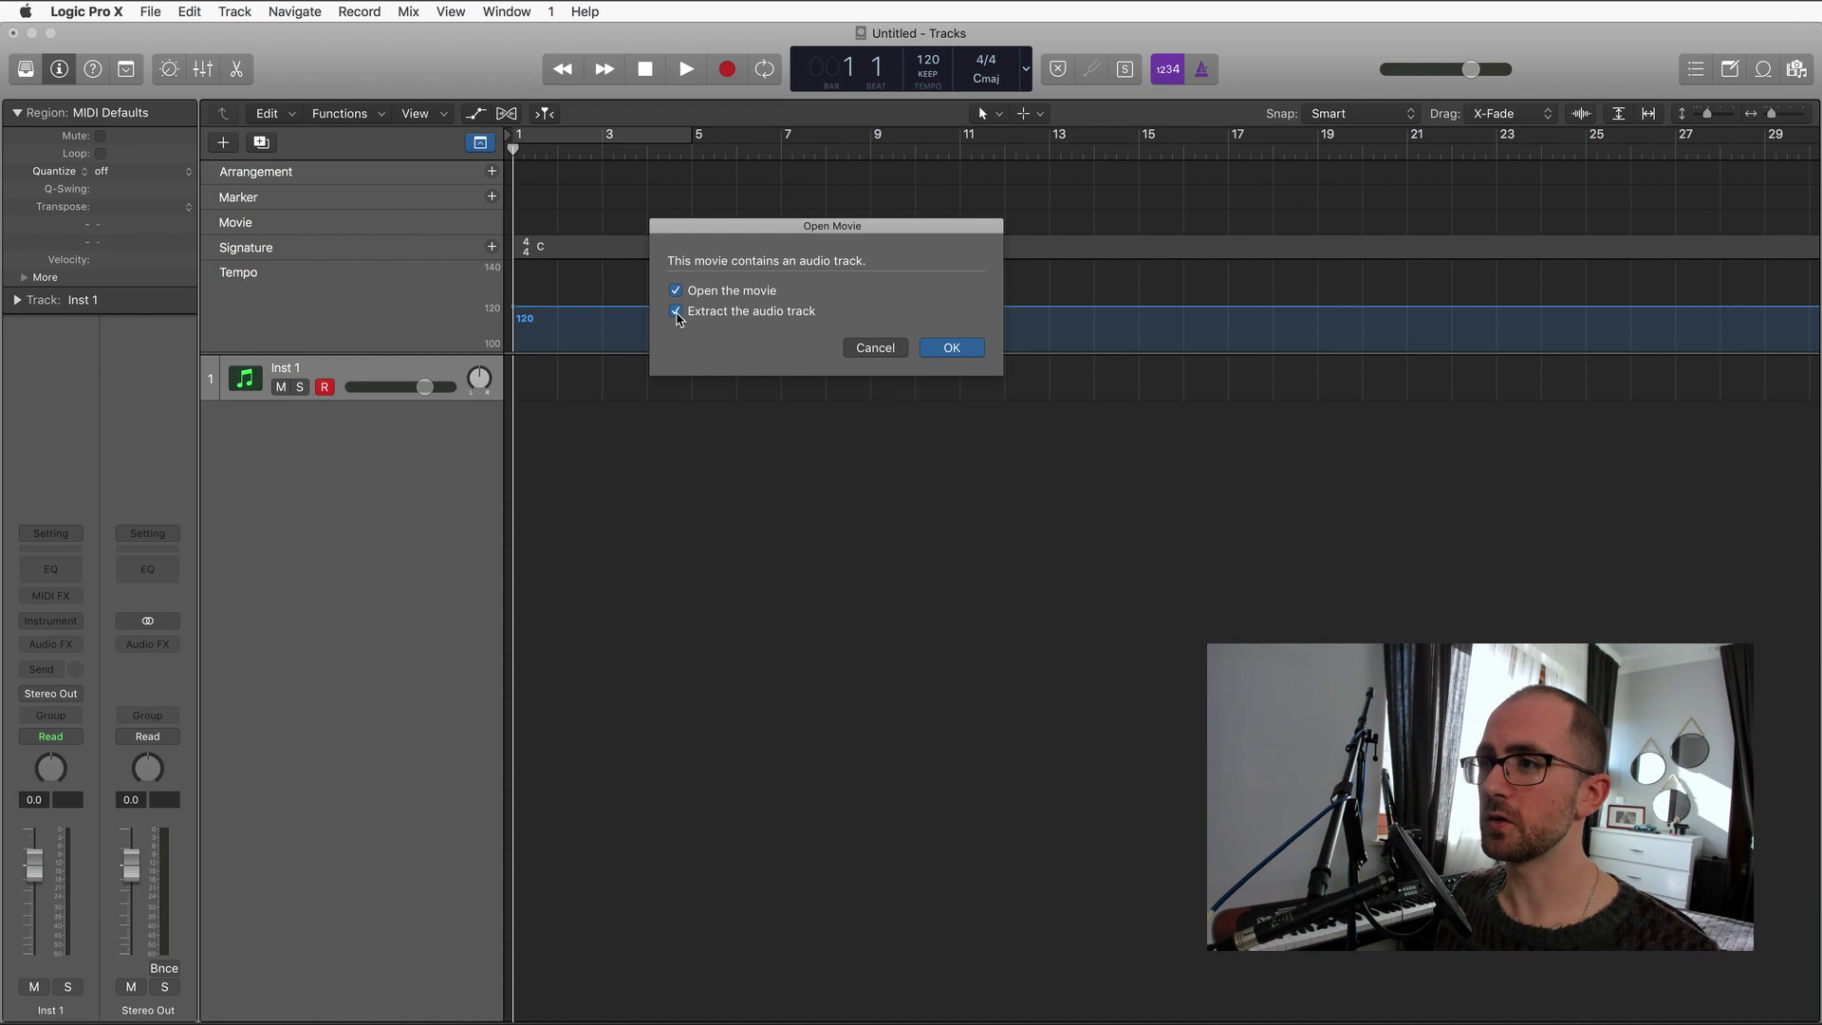
click(951, 348)
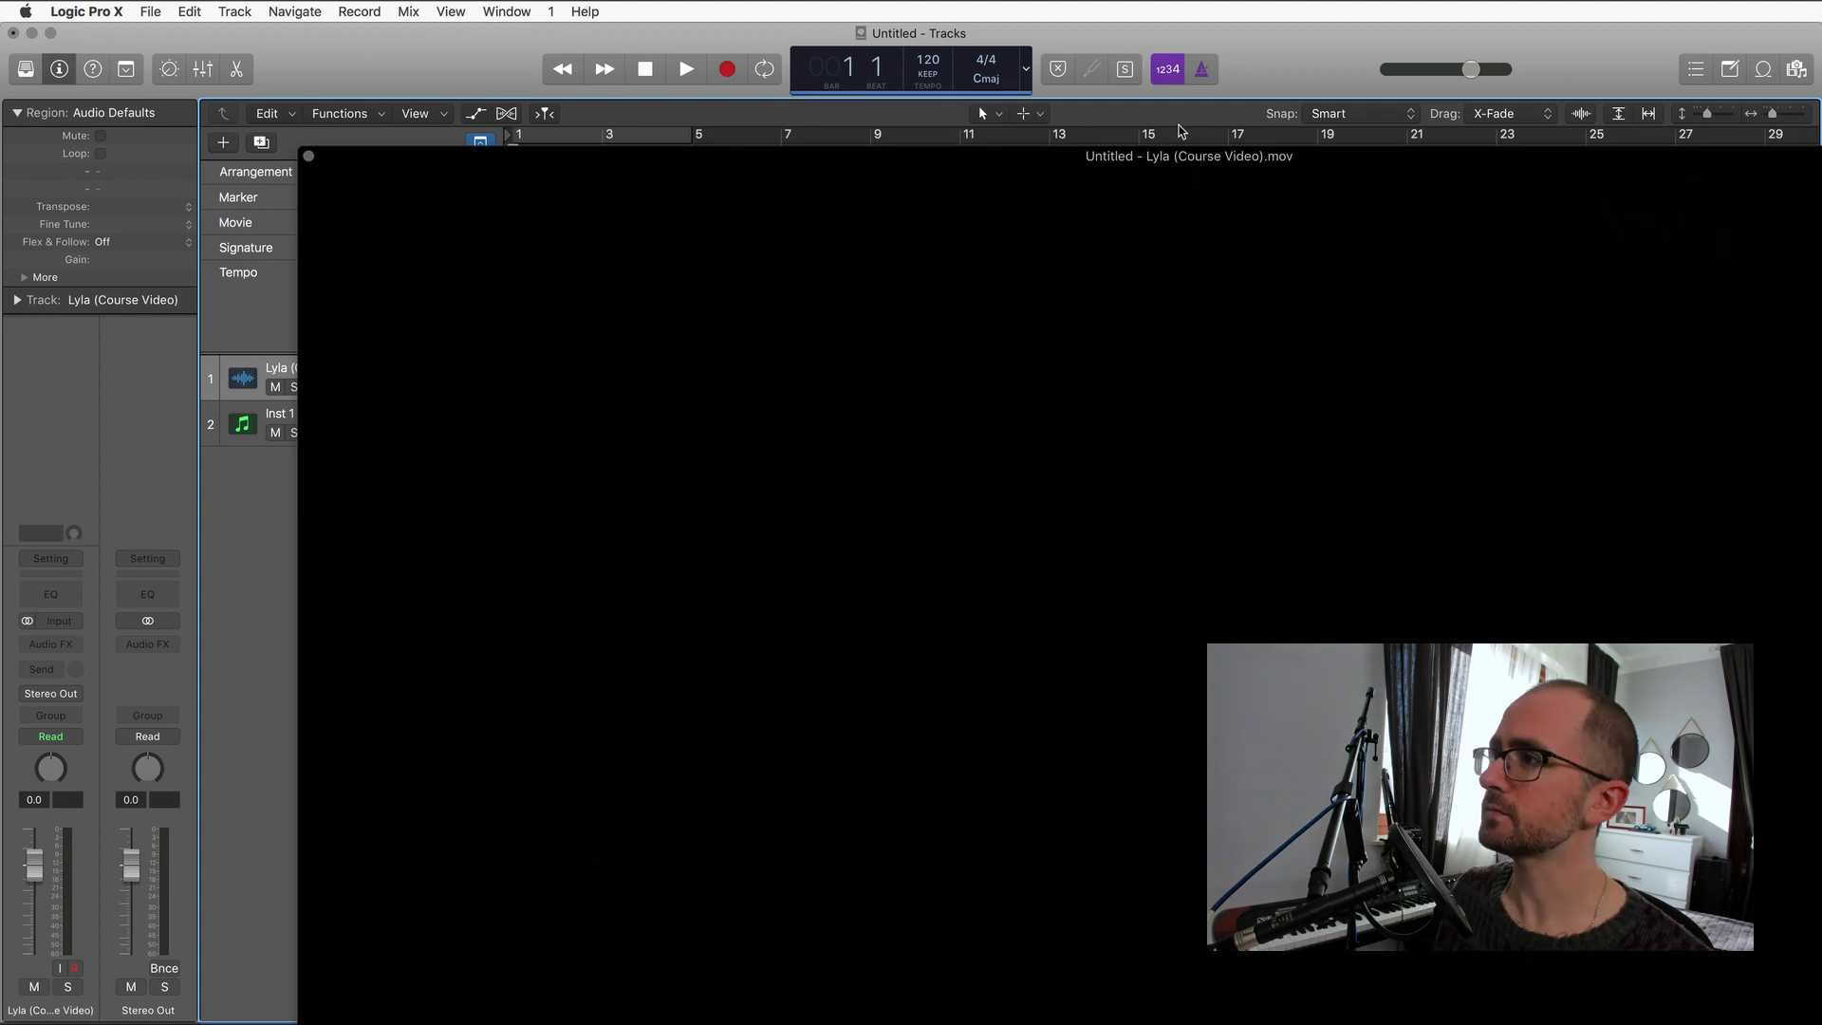
Shrink the floating movie window, move it over the tracks area and close it.
drag(1353, 162, 1091, 83)
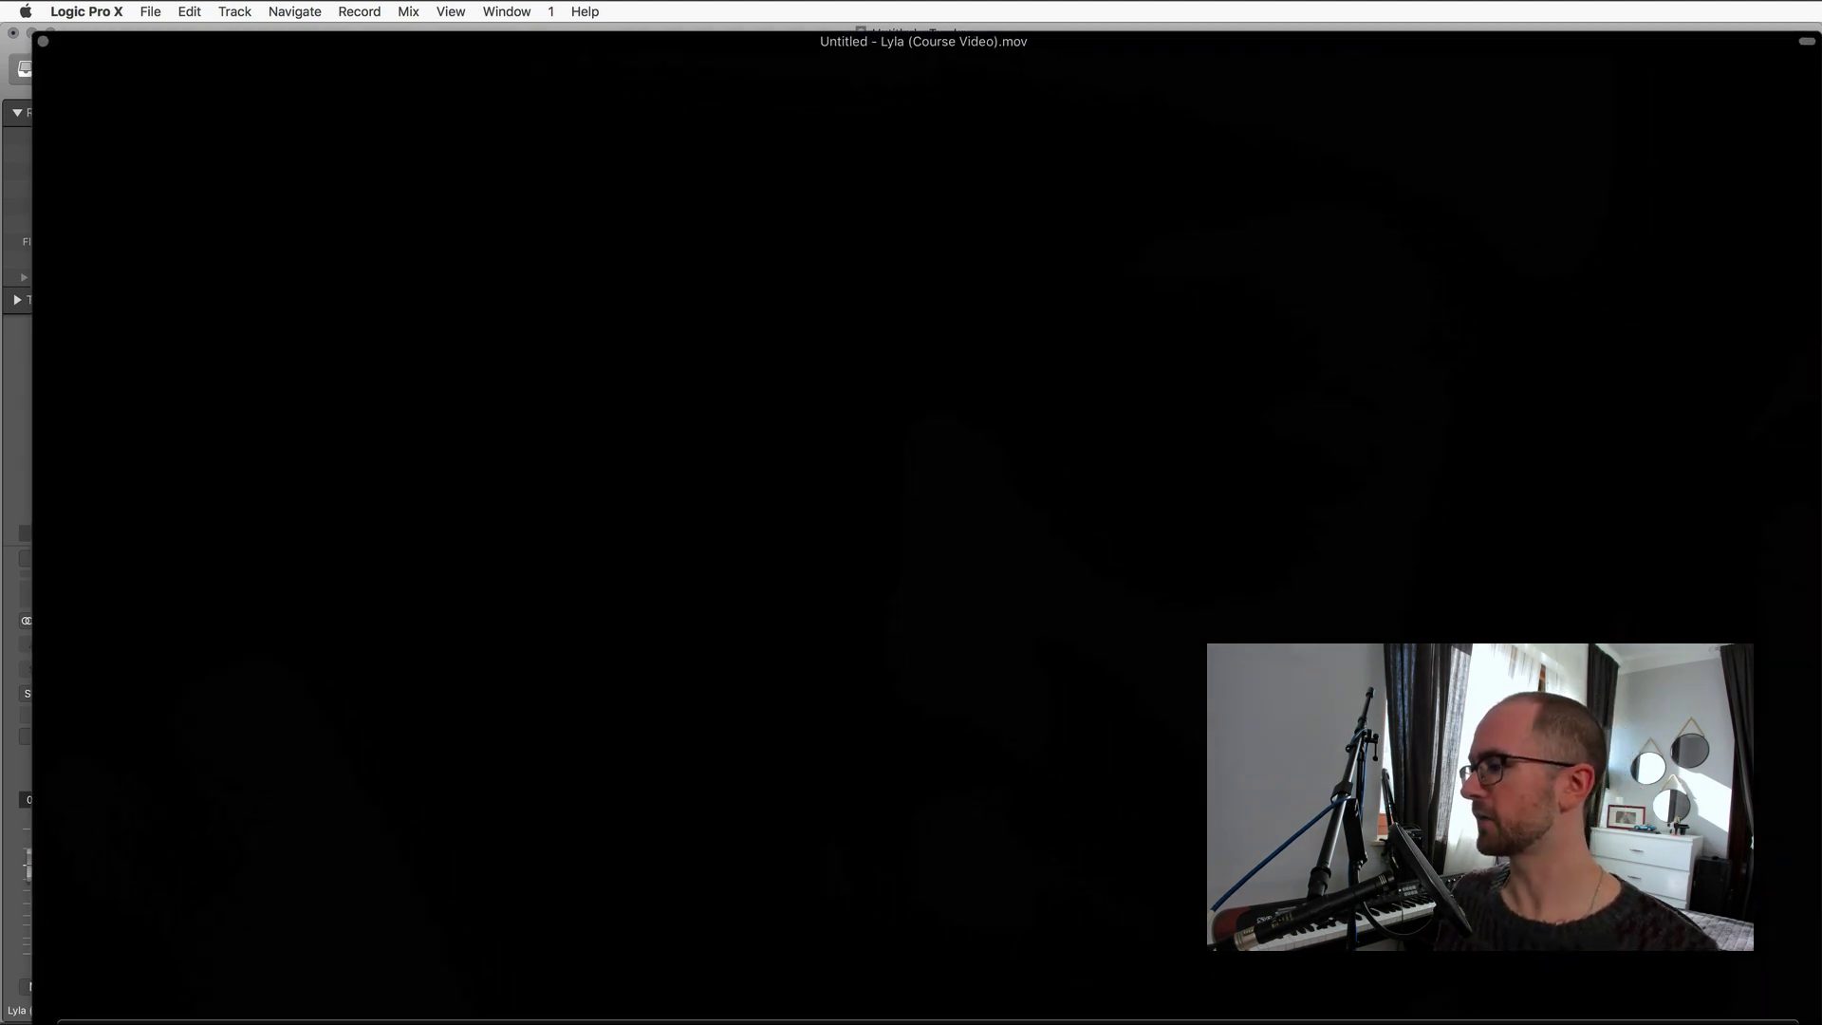
drag(1806, 1019, 936, 567)
drag(211, 41, 504, 232)
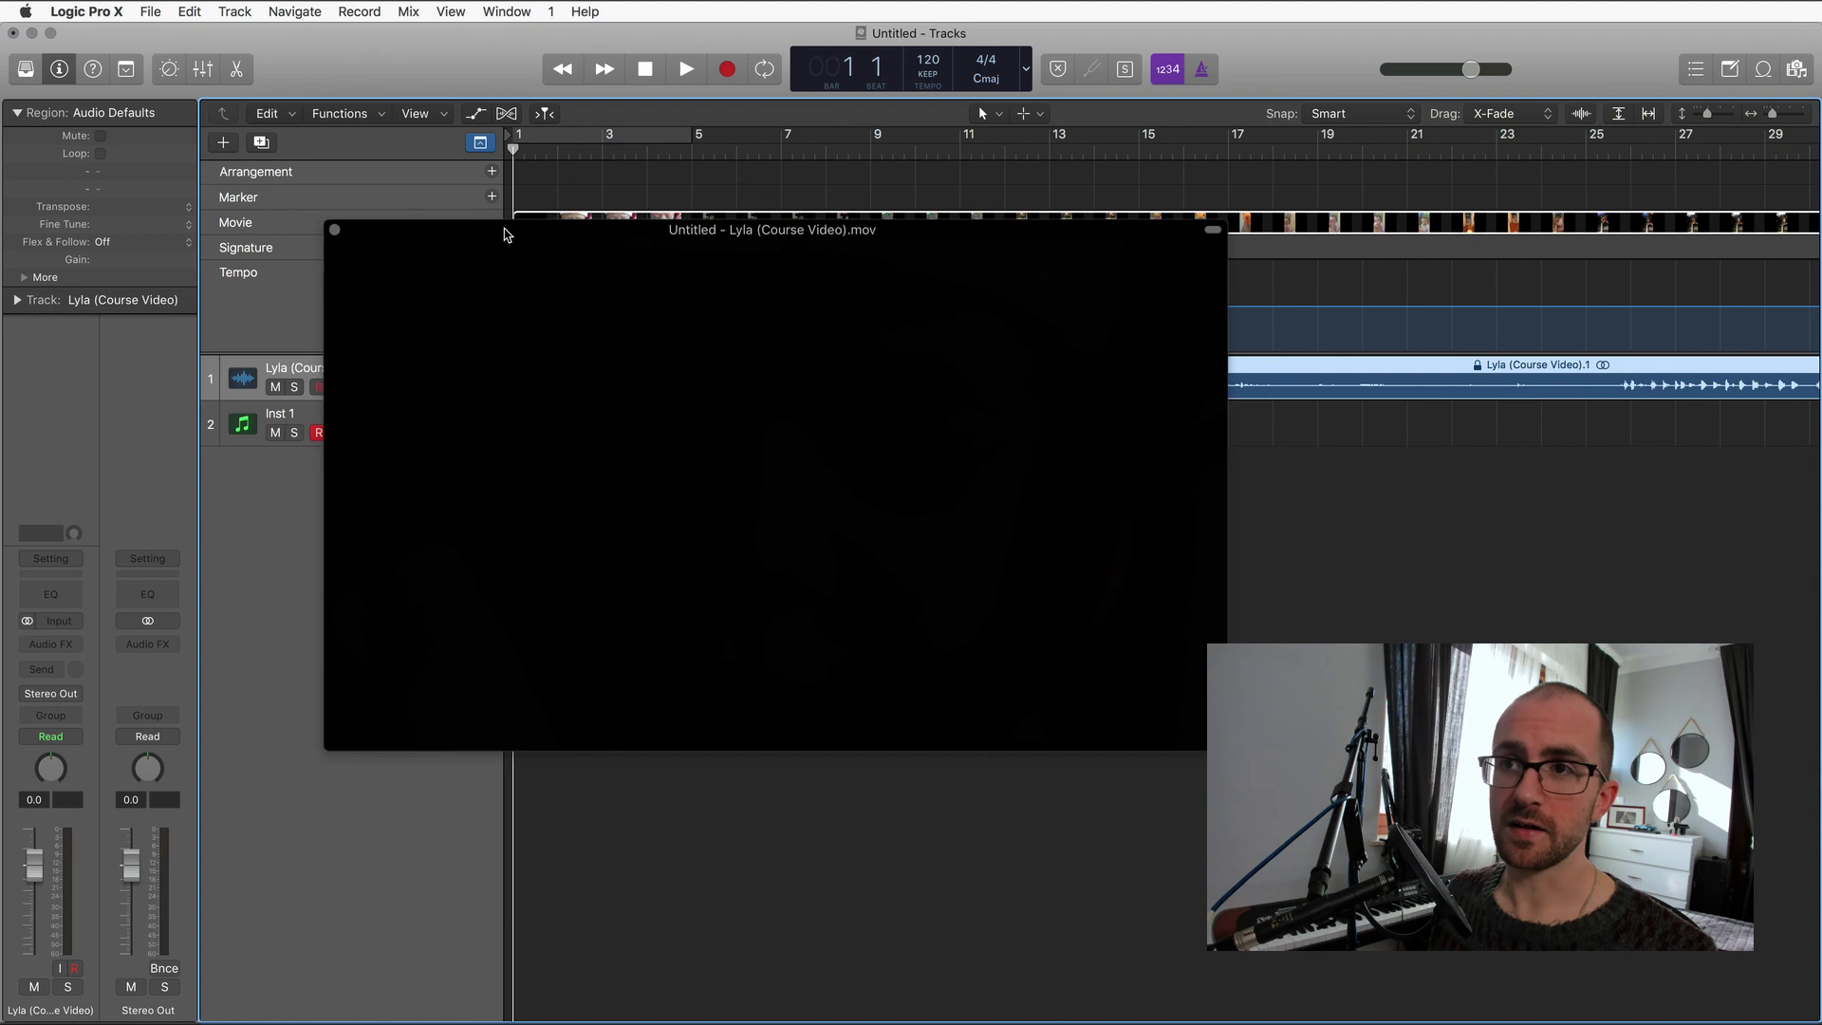
click(334, 230)
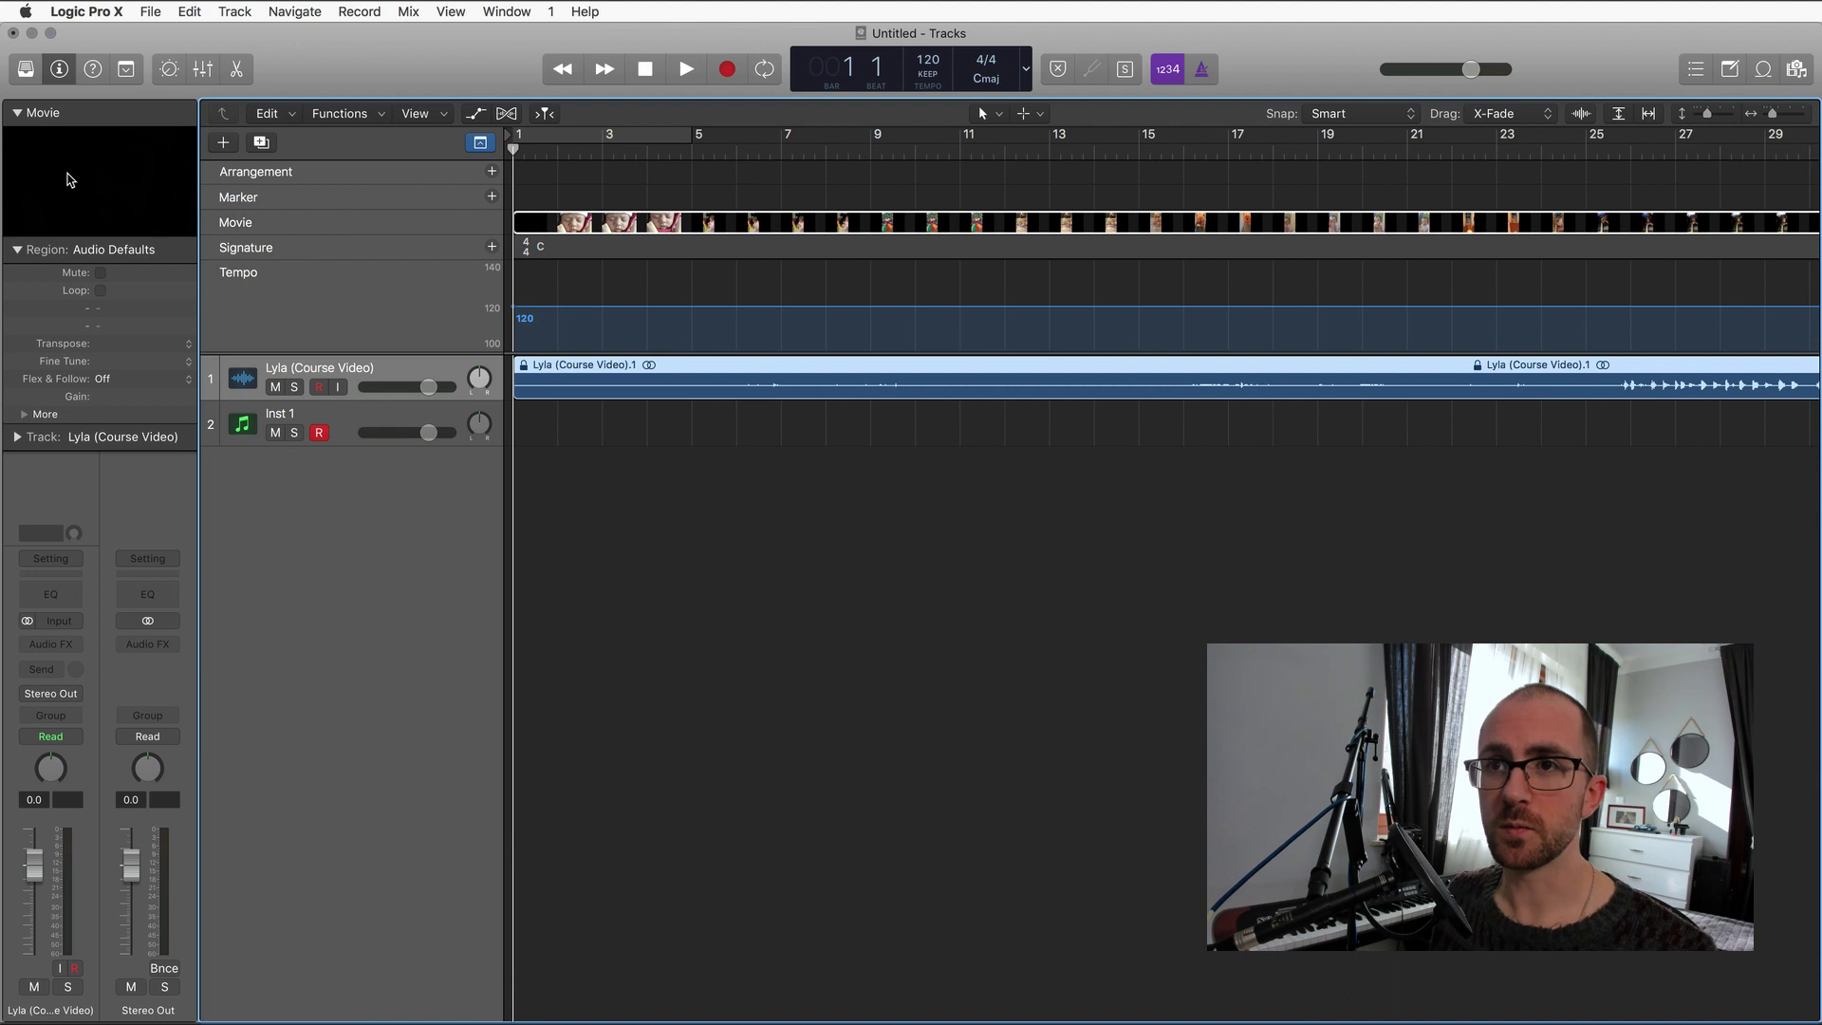
Move the playhead to bar 3 and turn on waveform zoom for the audio regions.
mouse_move(592, 157)
mouse_down()
mouse_move(678, 163)
mouse_move(603, 156)
mouse_up()
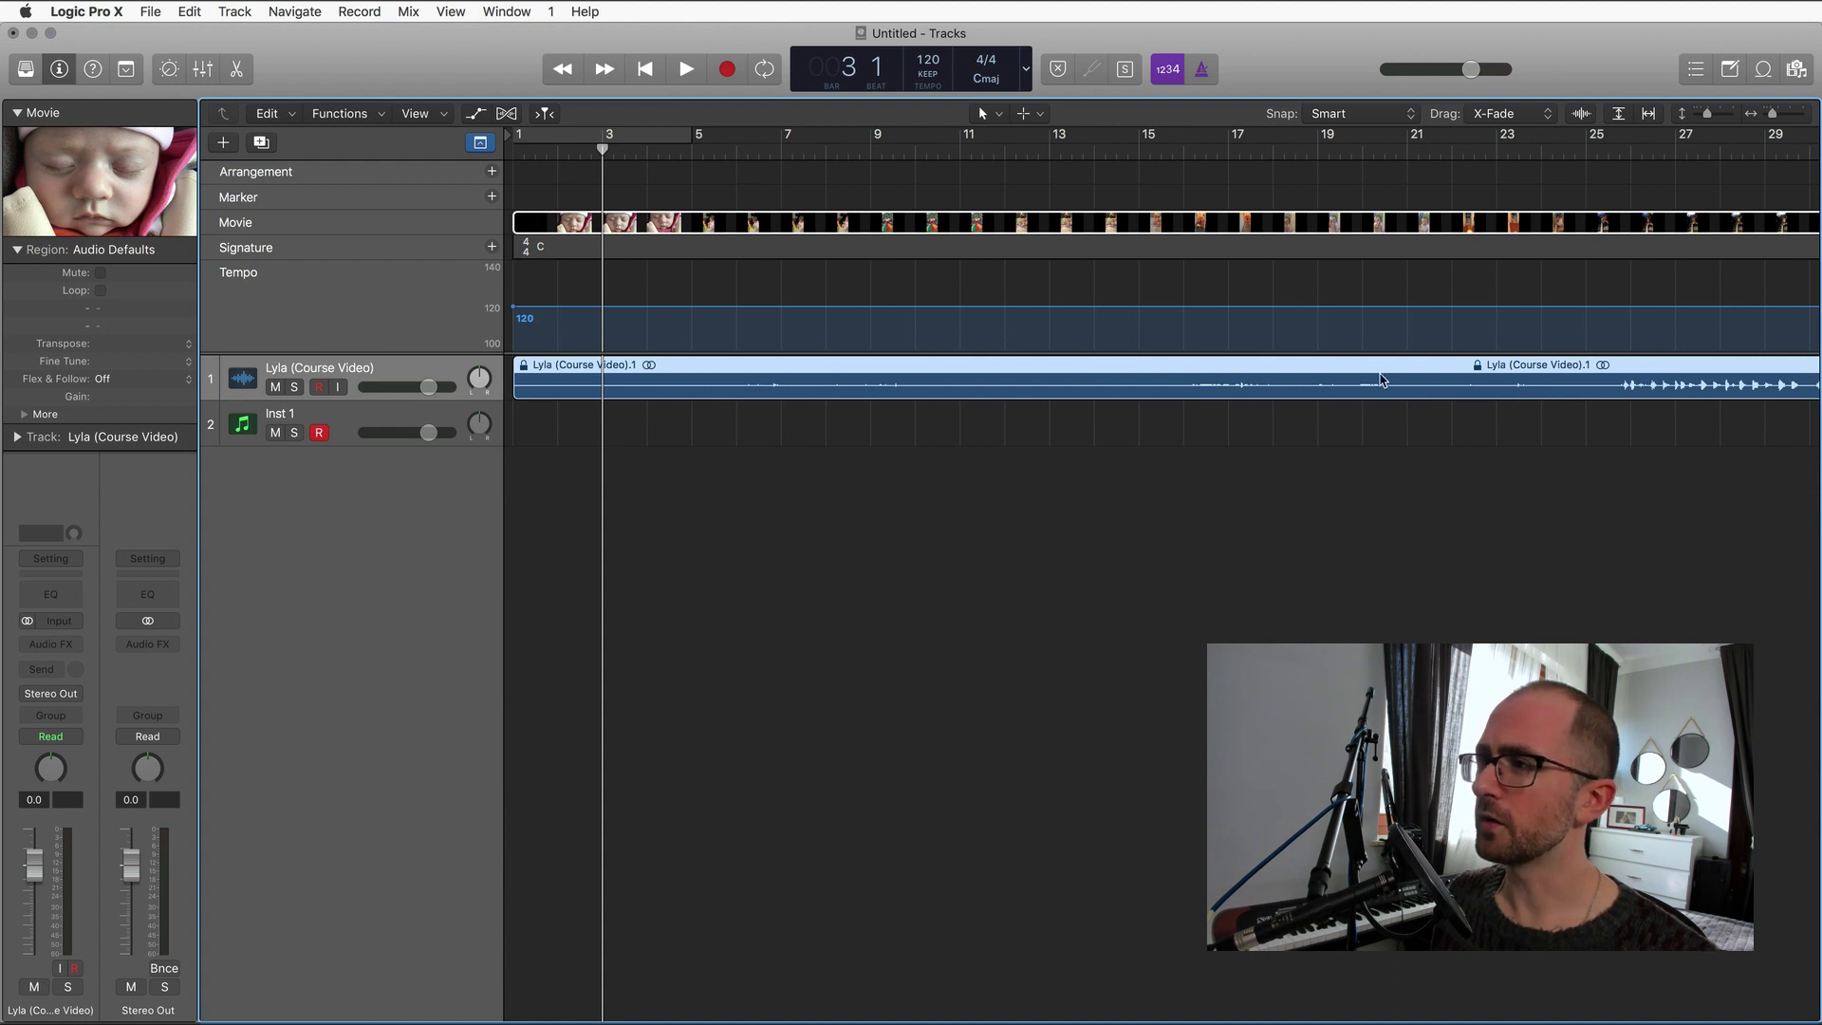
click(1582, 119)
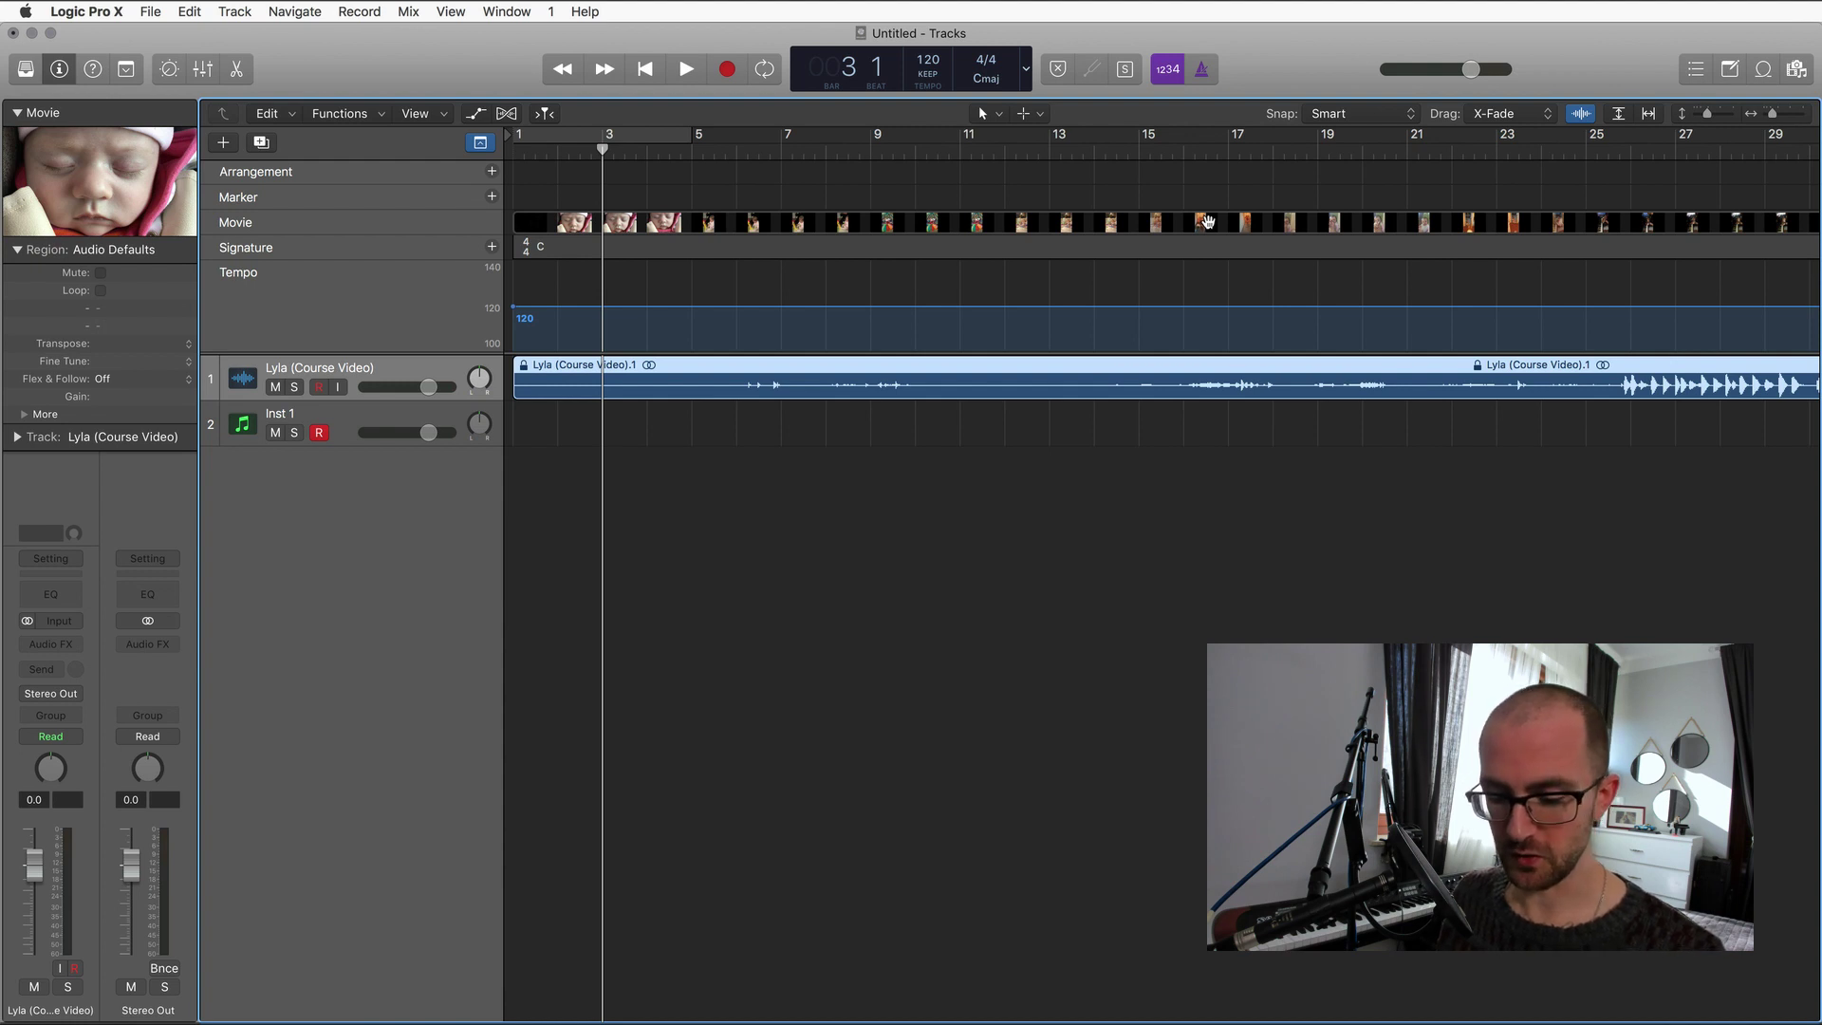
Start saving the project and choose the Getting Started in LPX folder inside soundtrack.academy on the Desktop.
key(super+s)
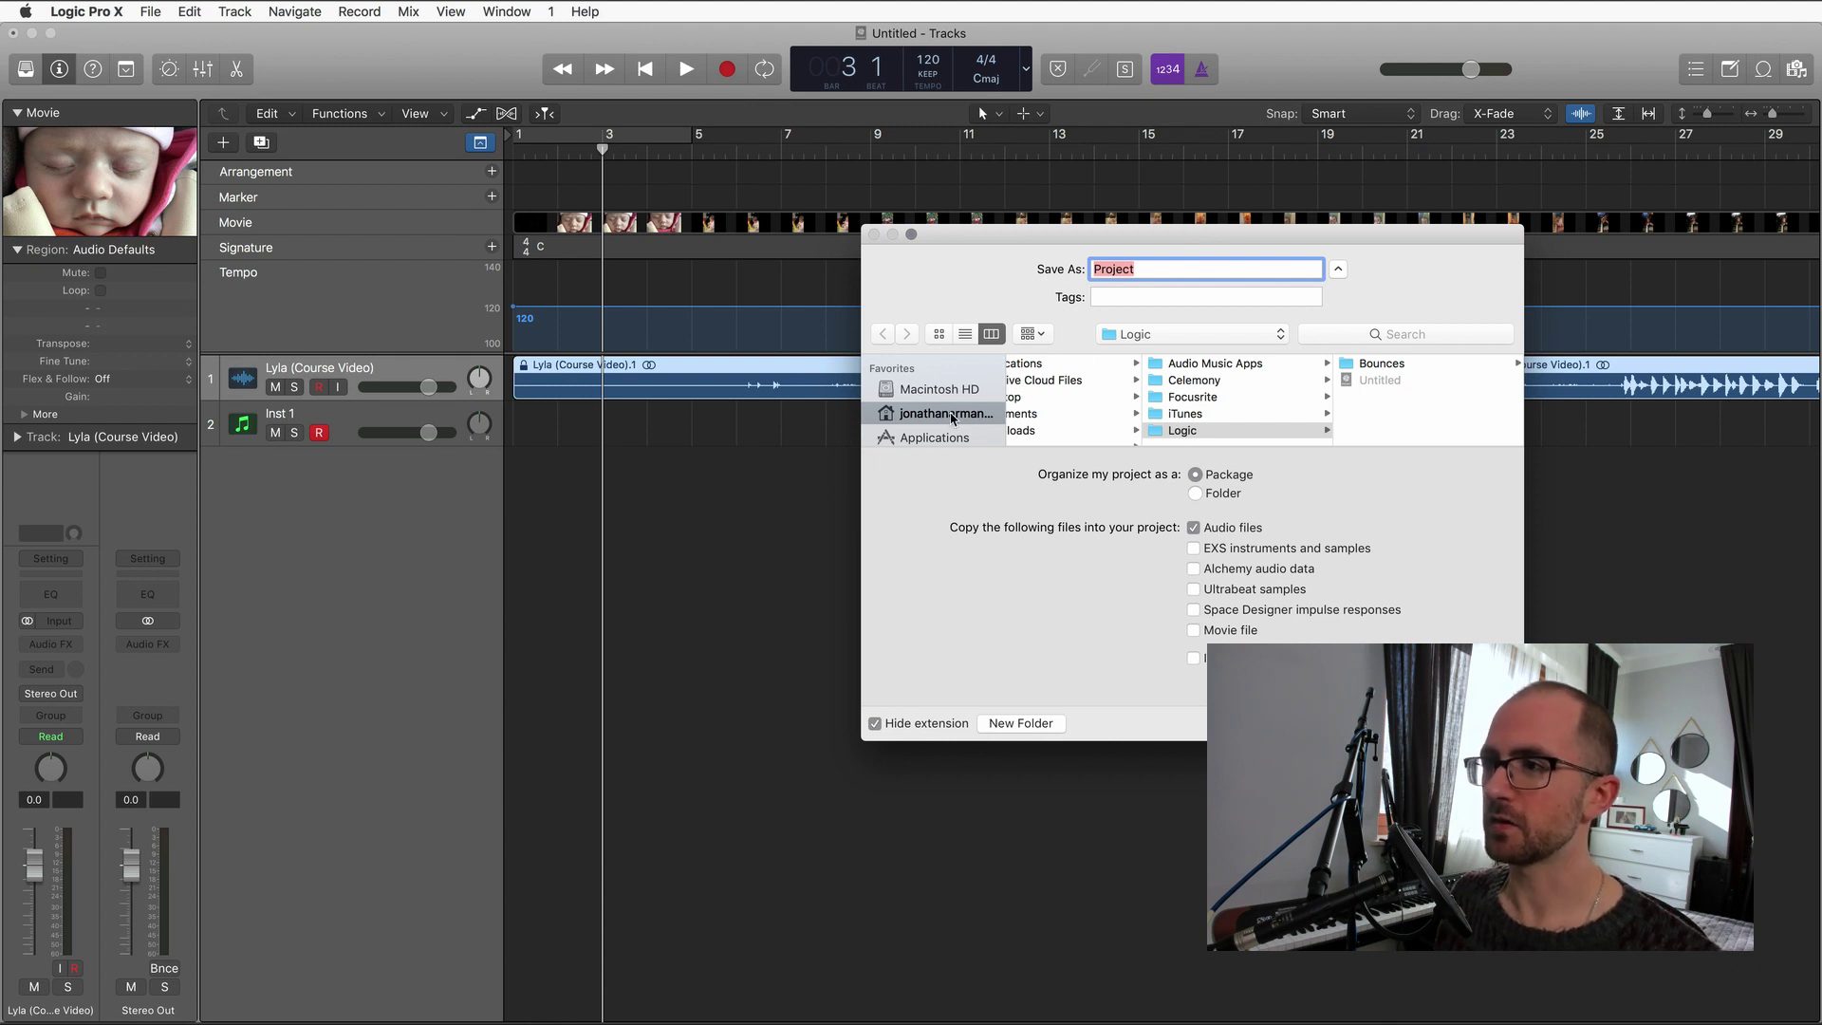
scroll(934, 399, down, 3)
click(934, 369)
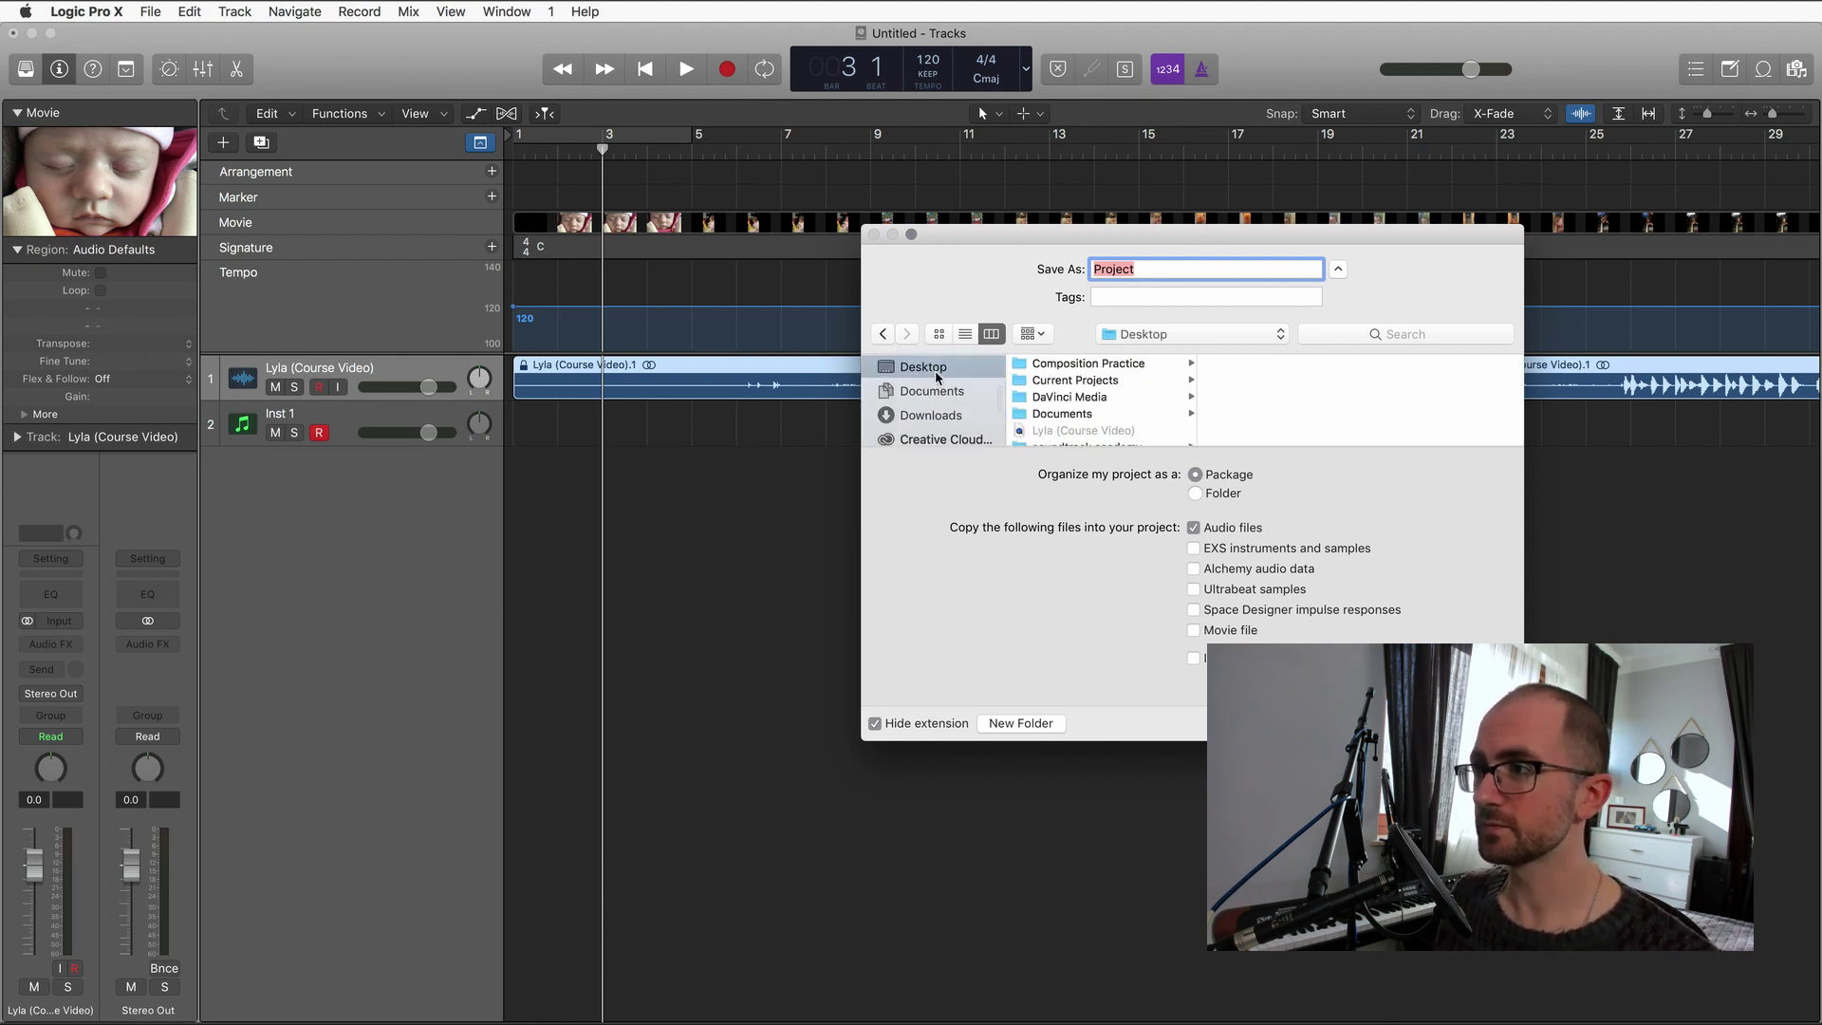
scroll(1112, 418, down, 1)
click(1082, 434)
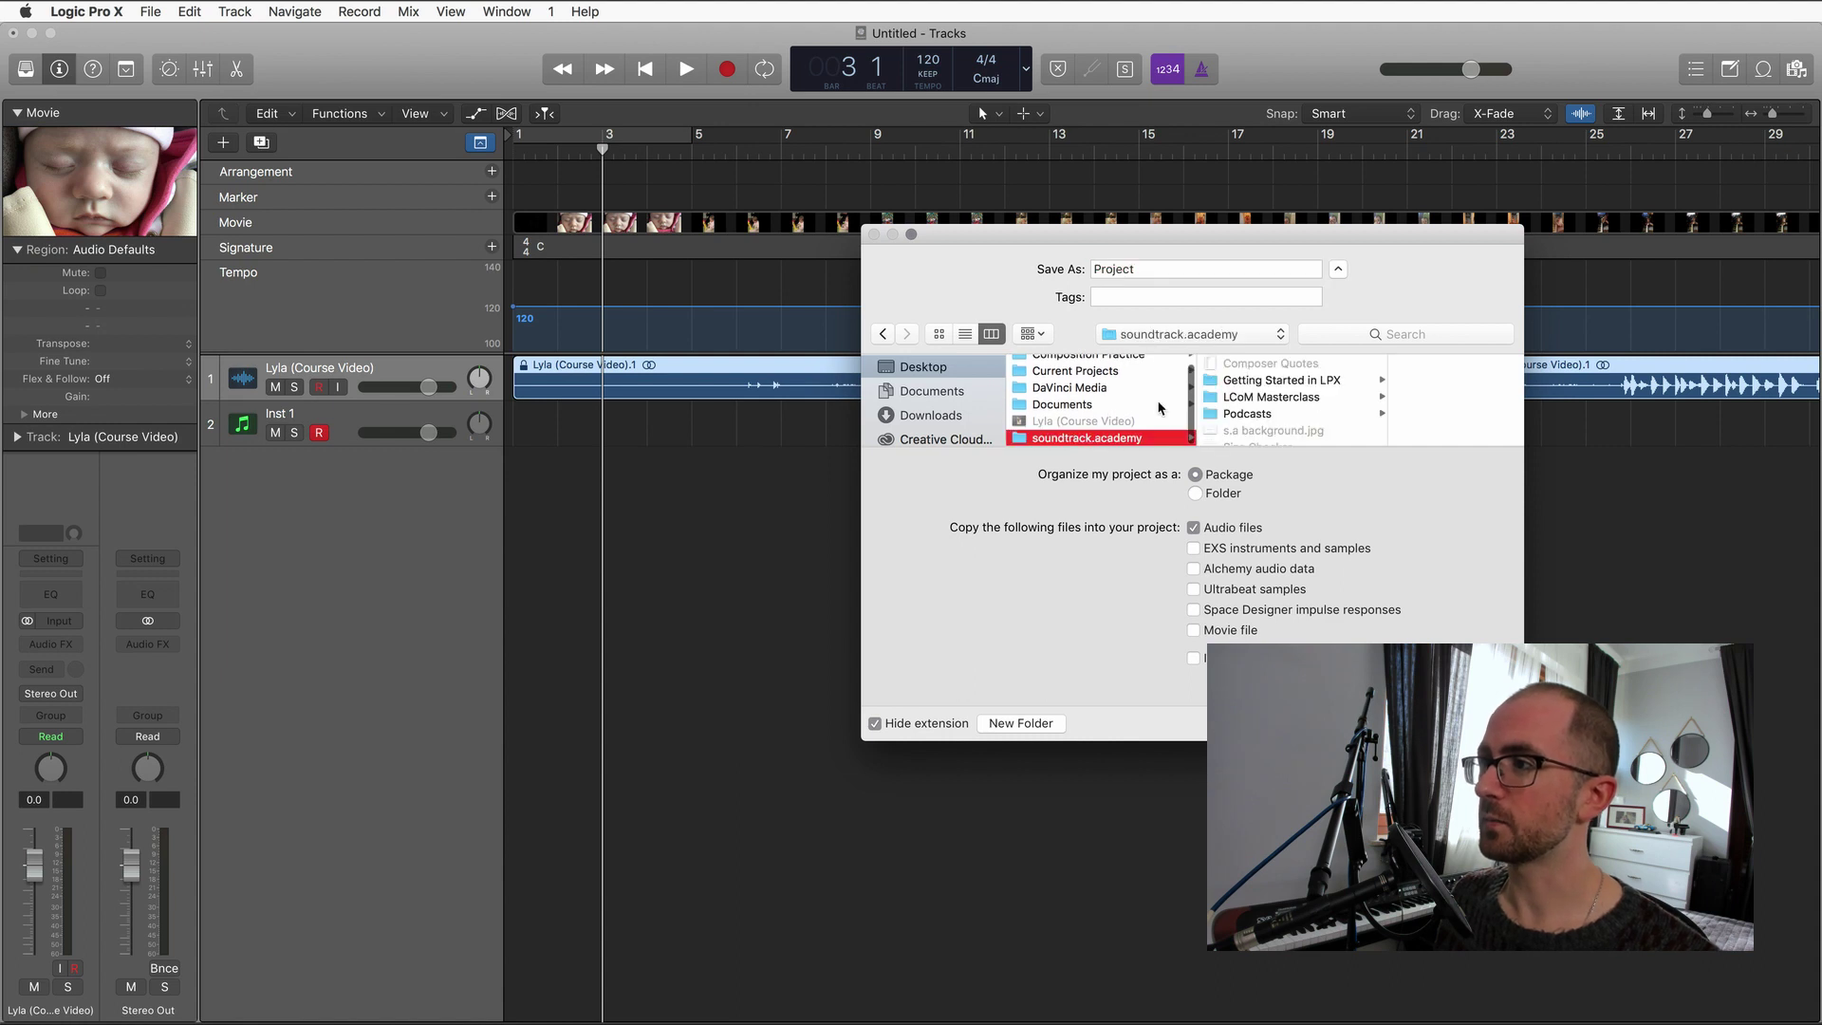
click(1267, 382)
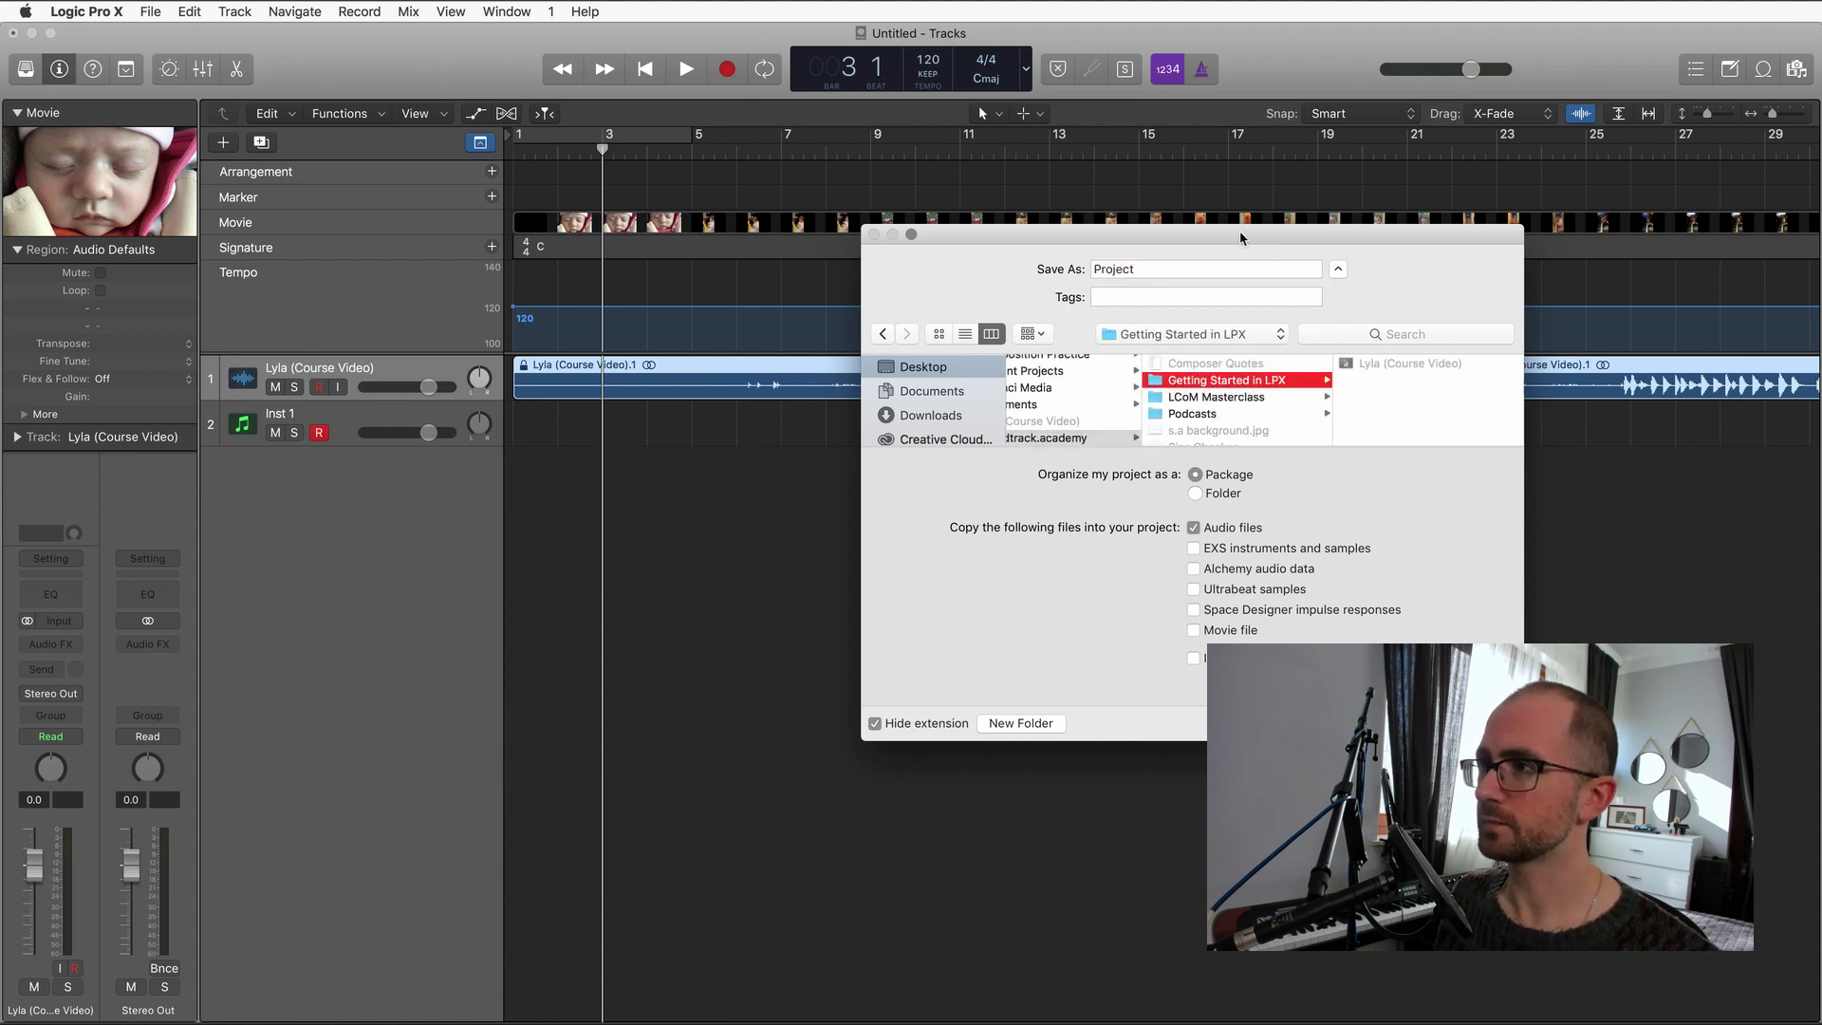
drag(1166, 237, 1035, 210)
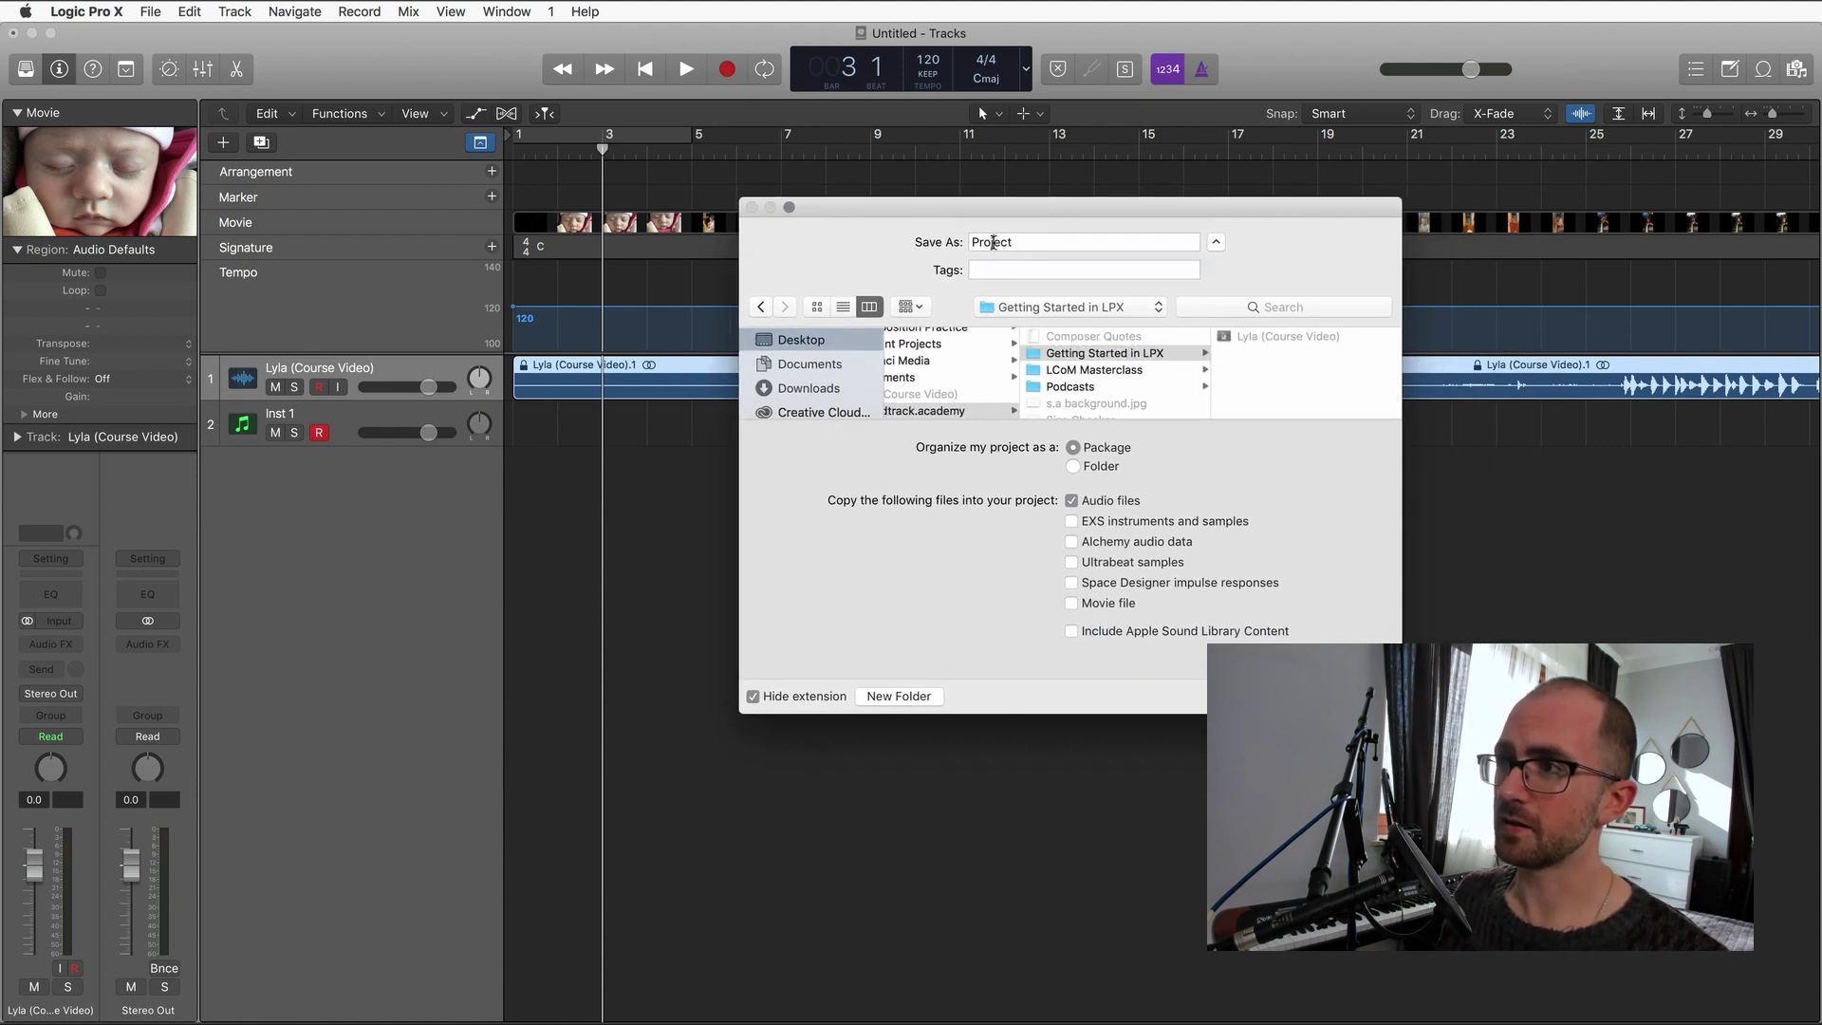
Name the project Lyla (Course Video), organize it as a folder and include the movie file in the copied files.
double_click(992, 242)
text(Lyla)
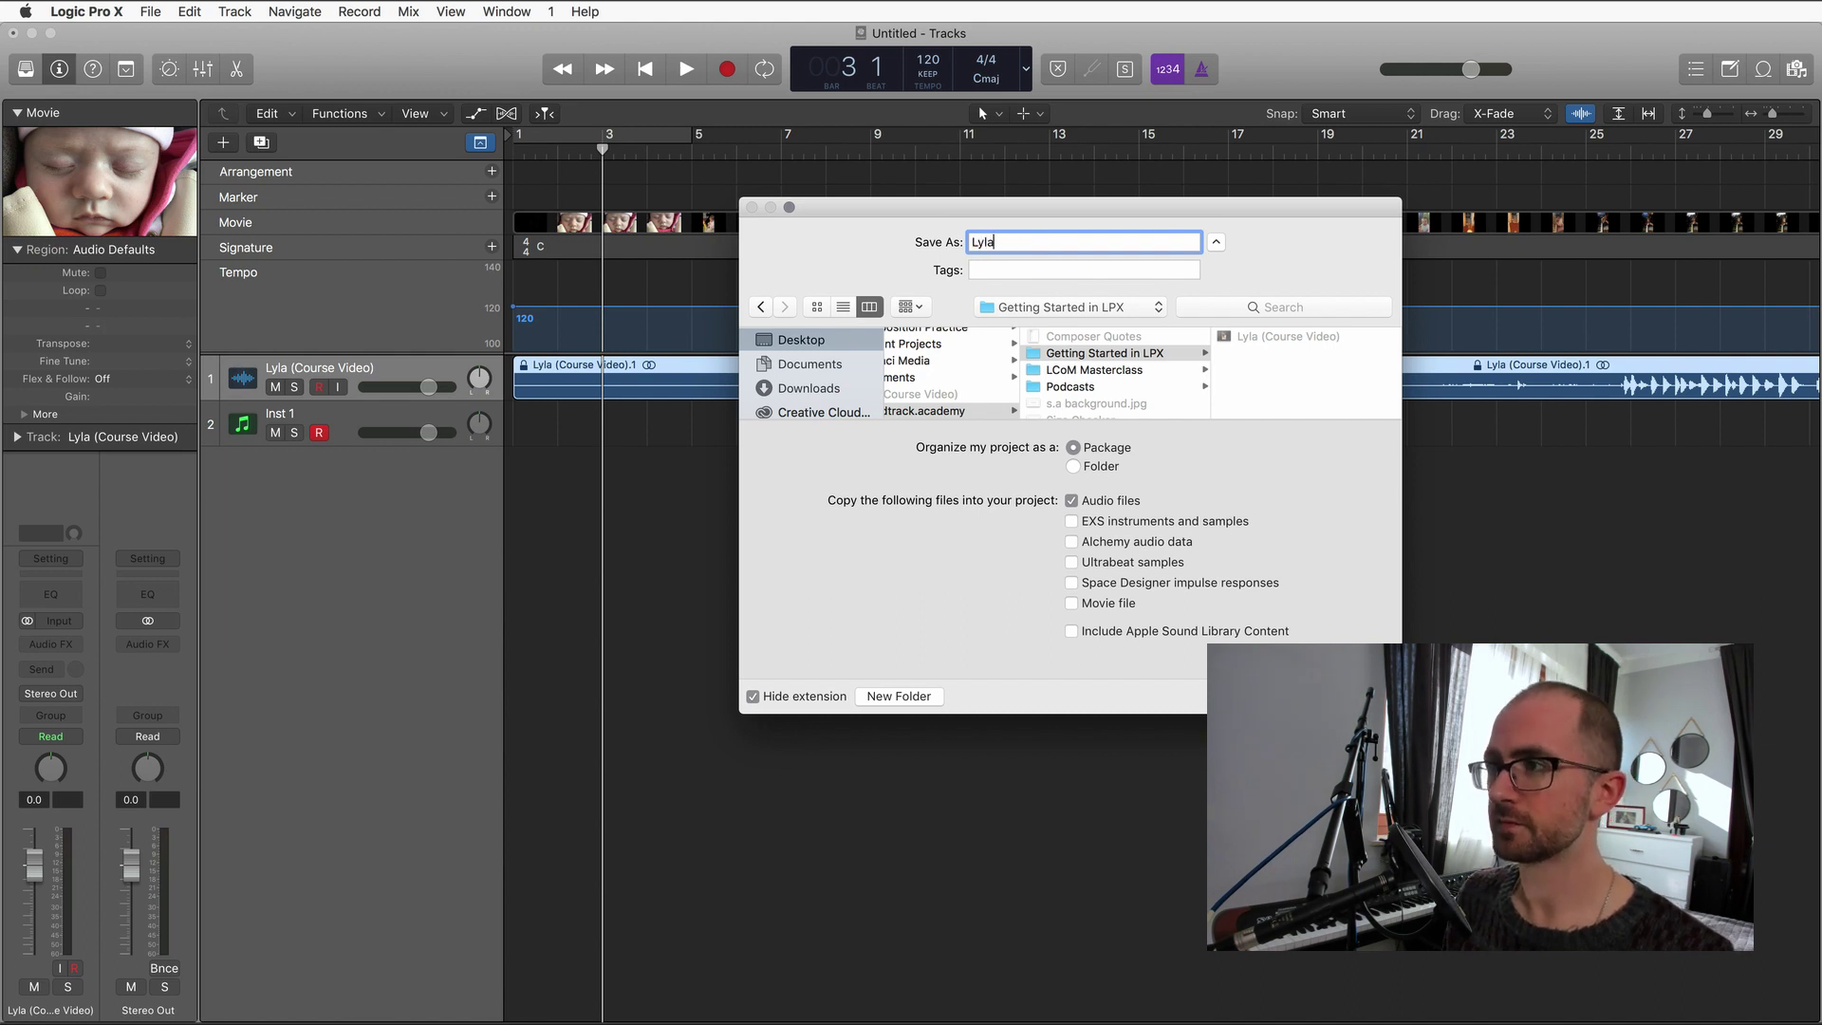
text( (Cour)
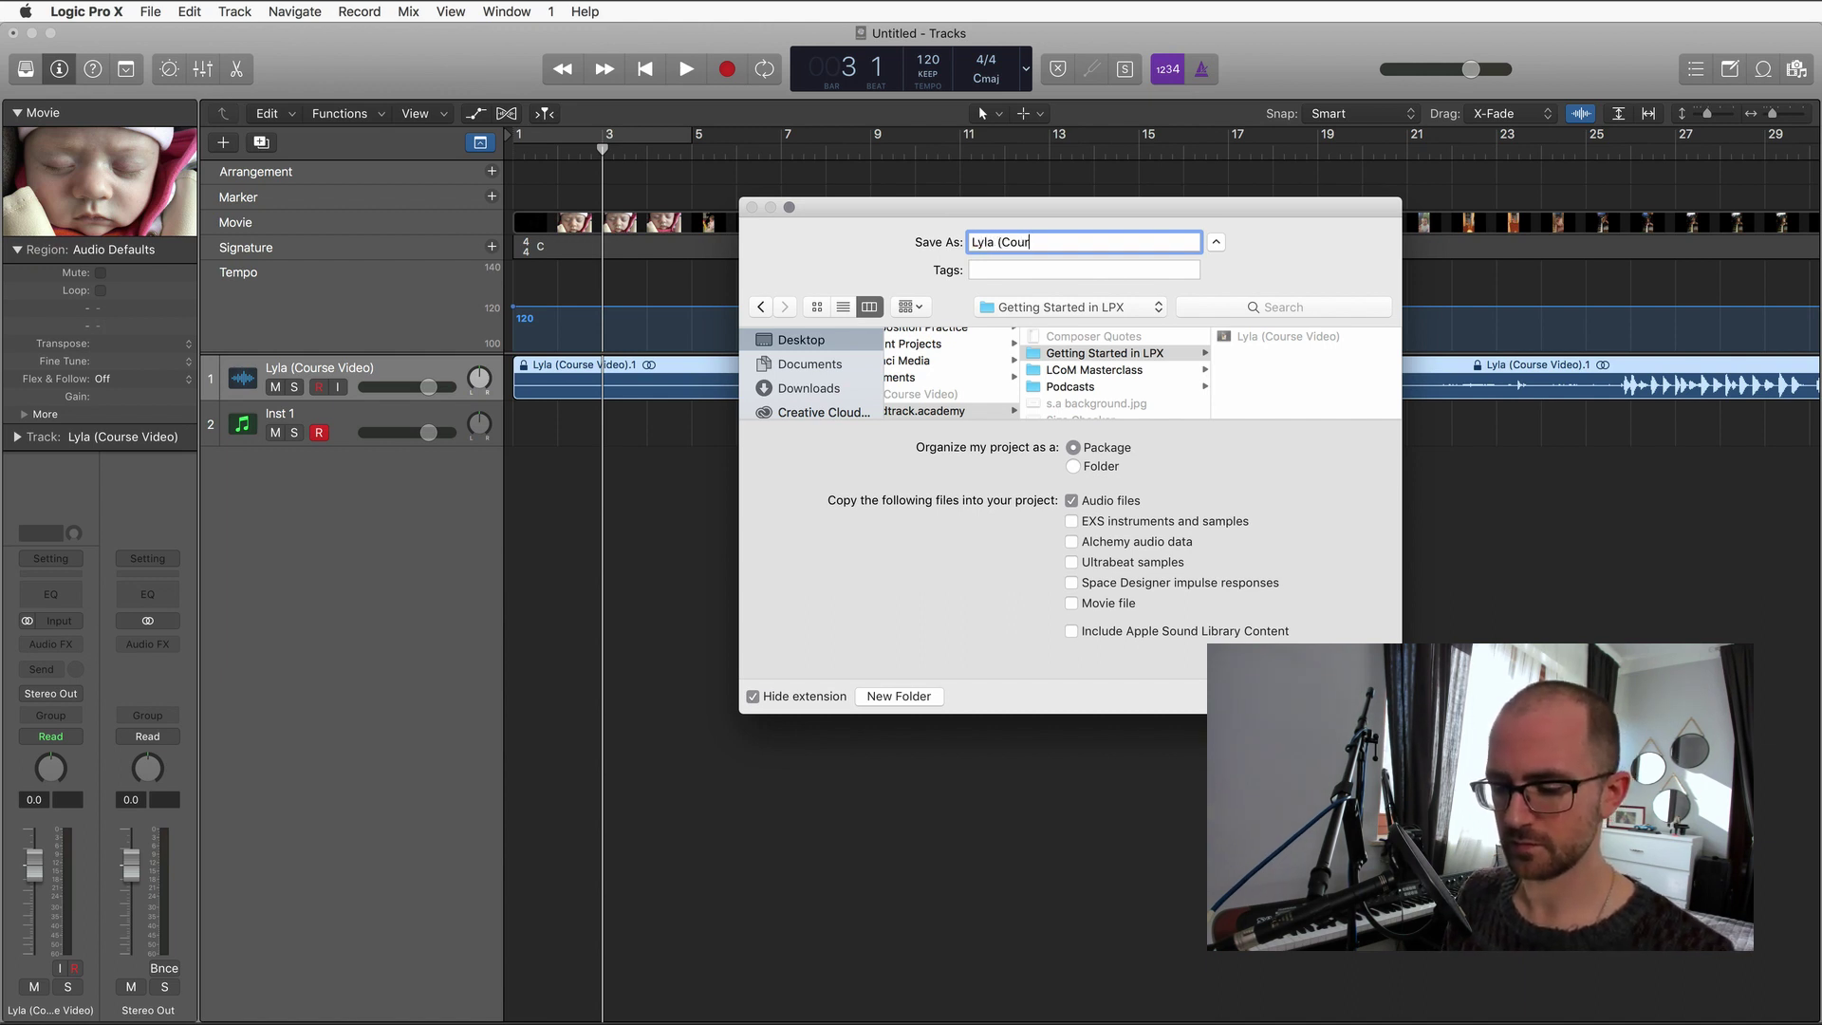
text(se Video))
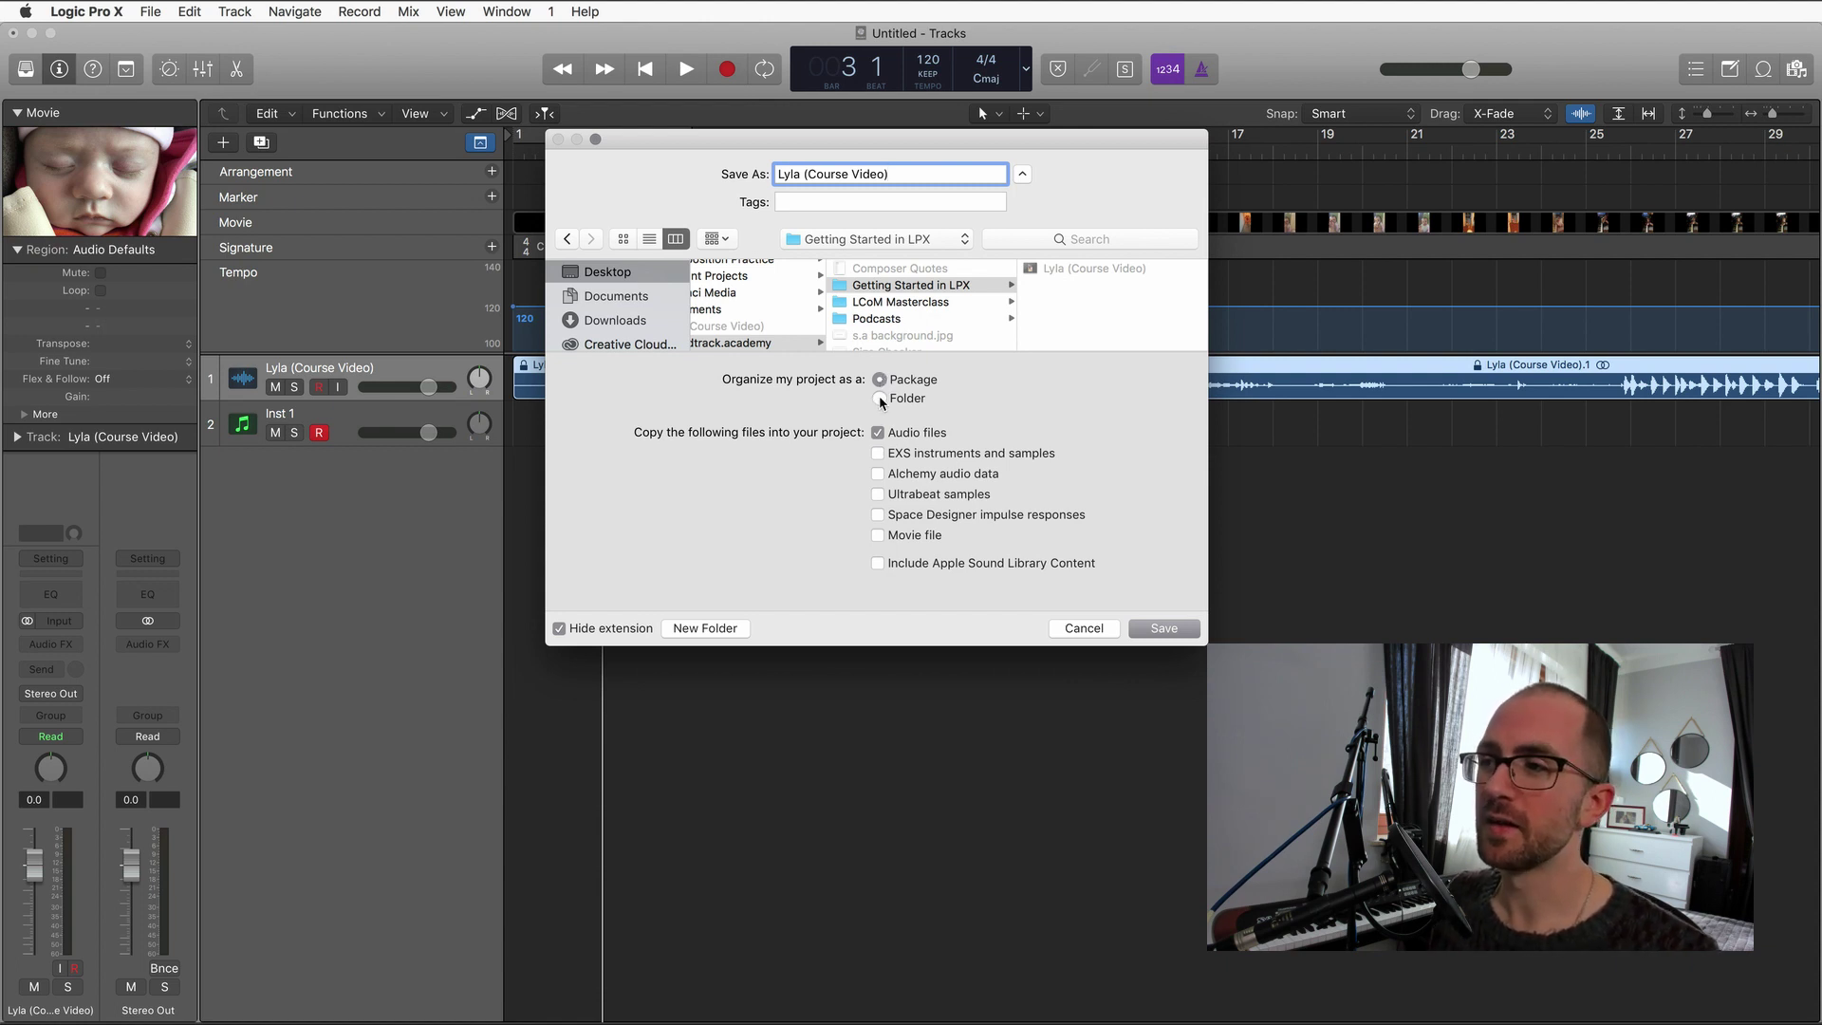
click(879, 398)
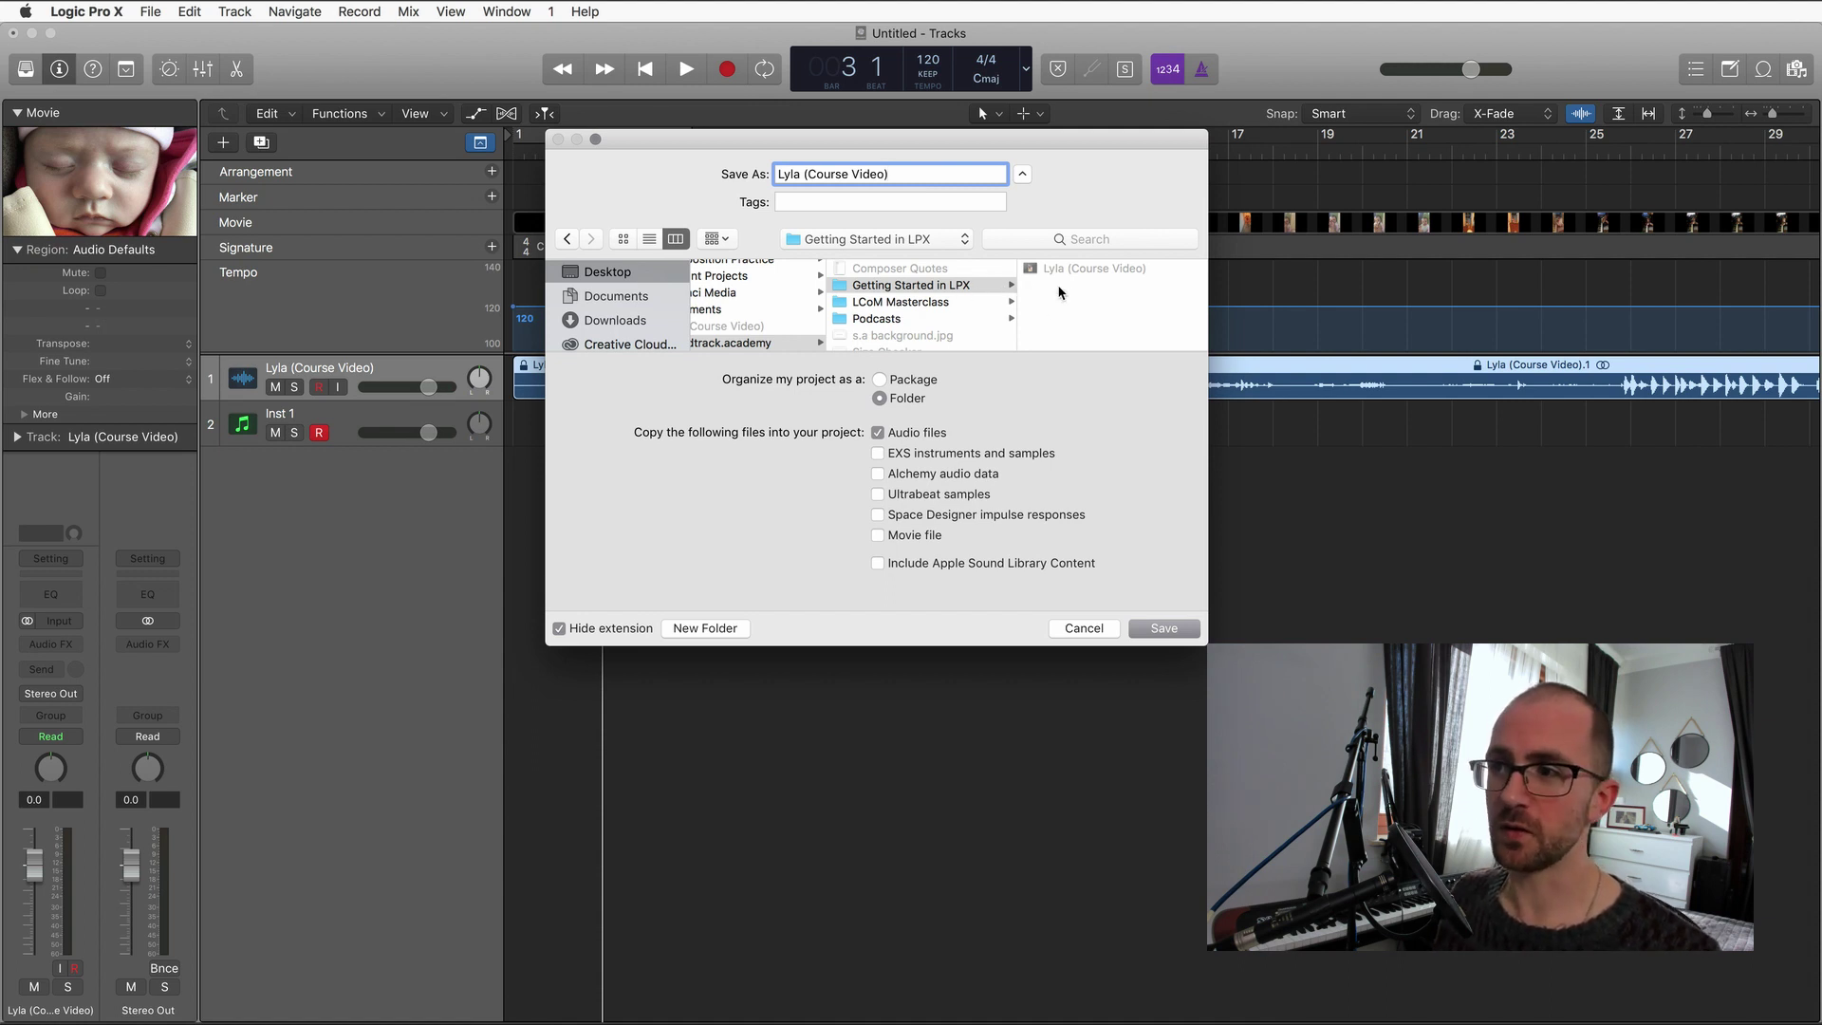
click(878, 535)
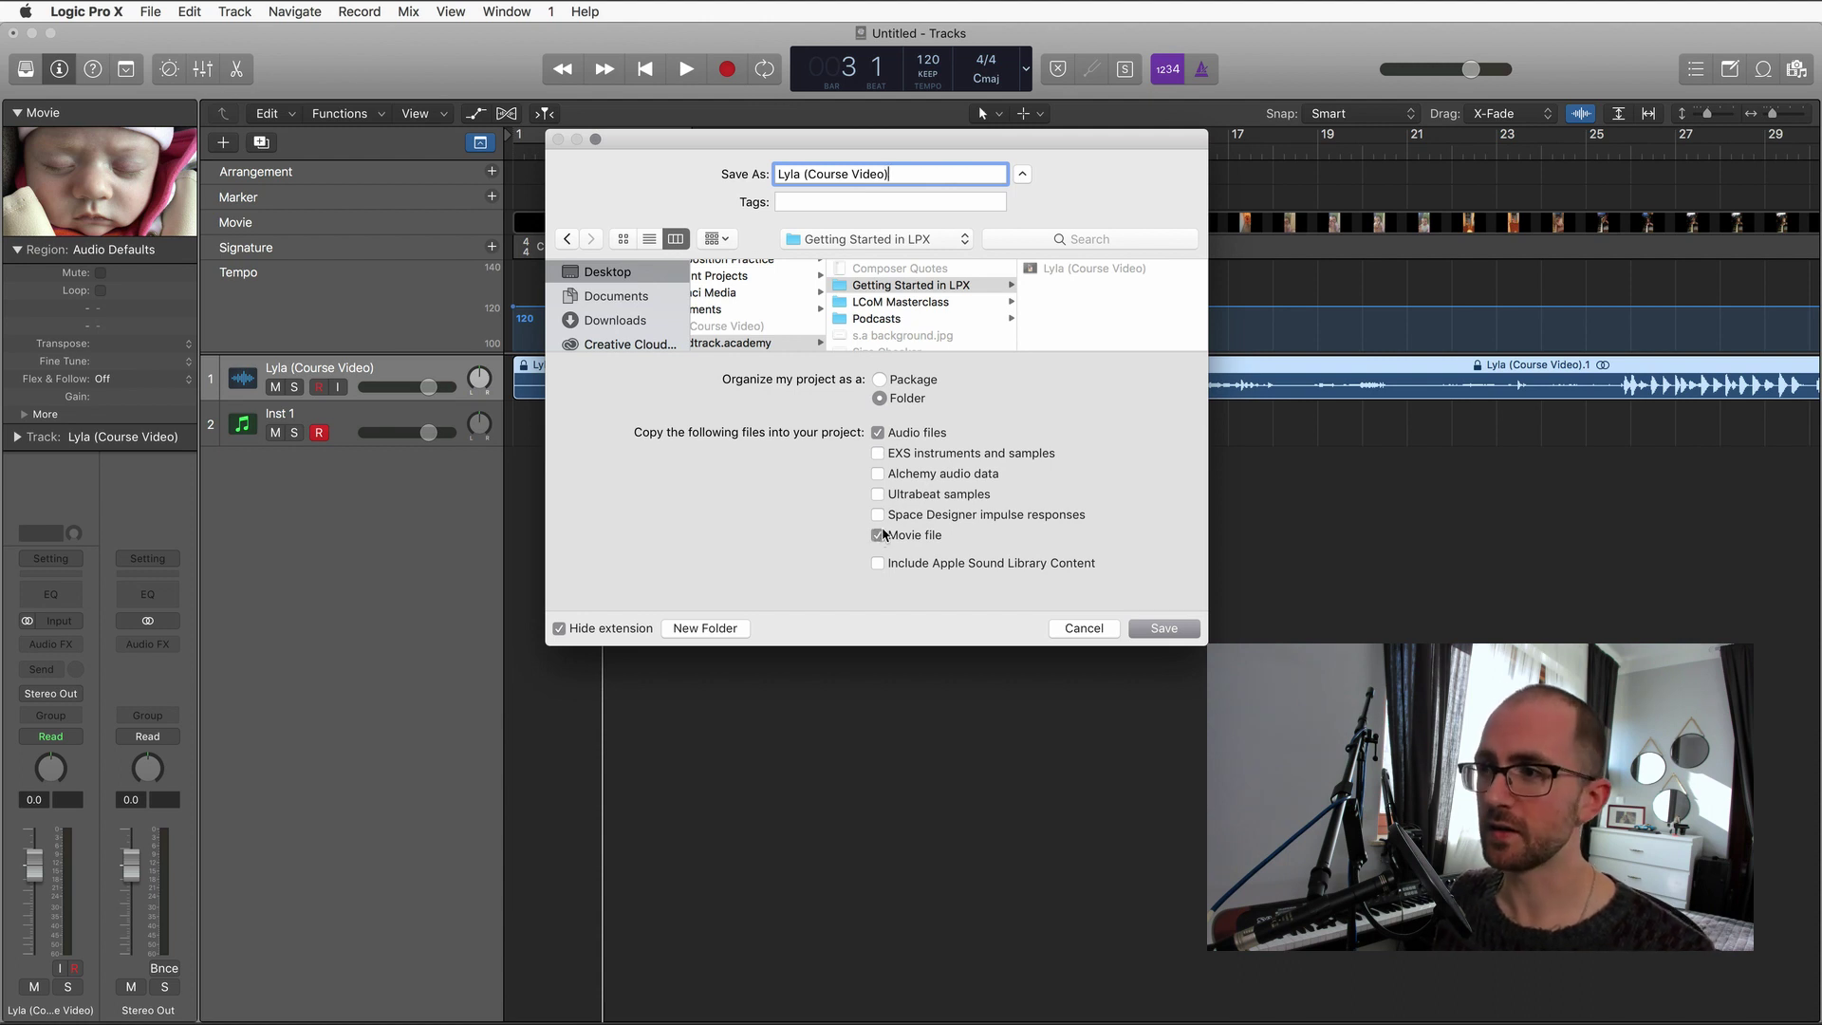
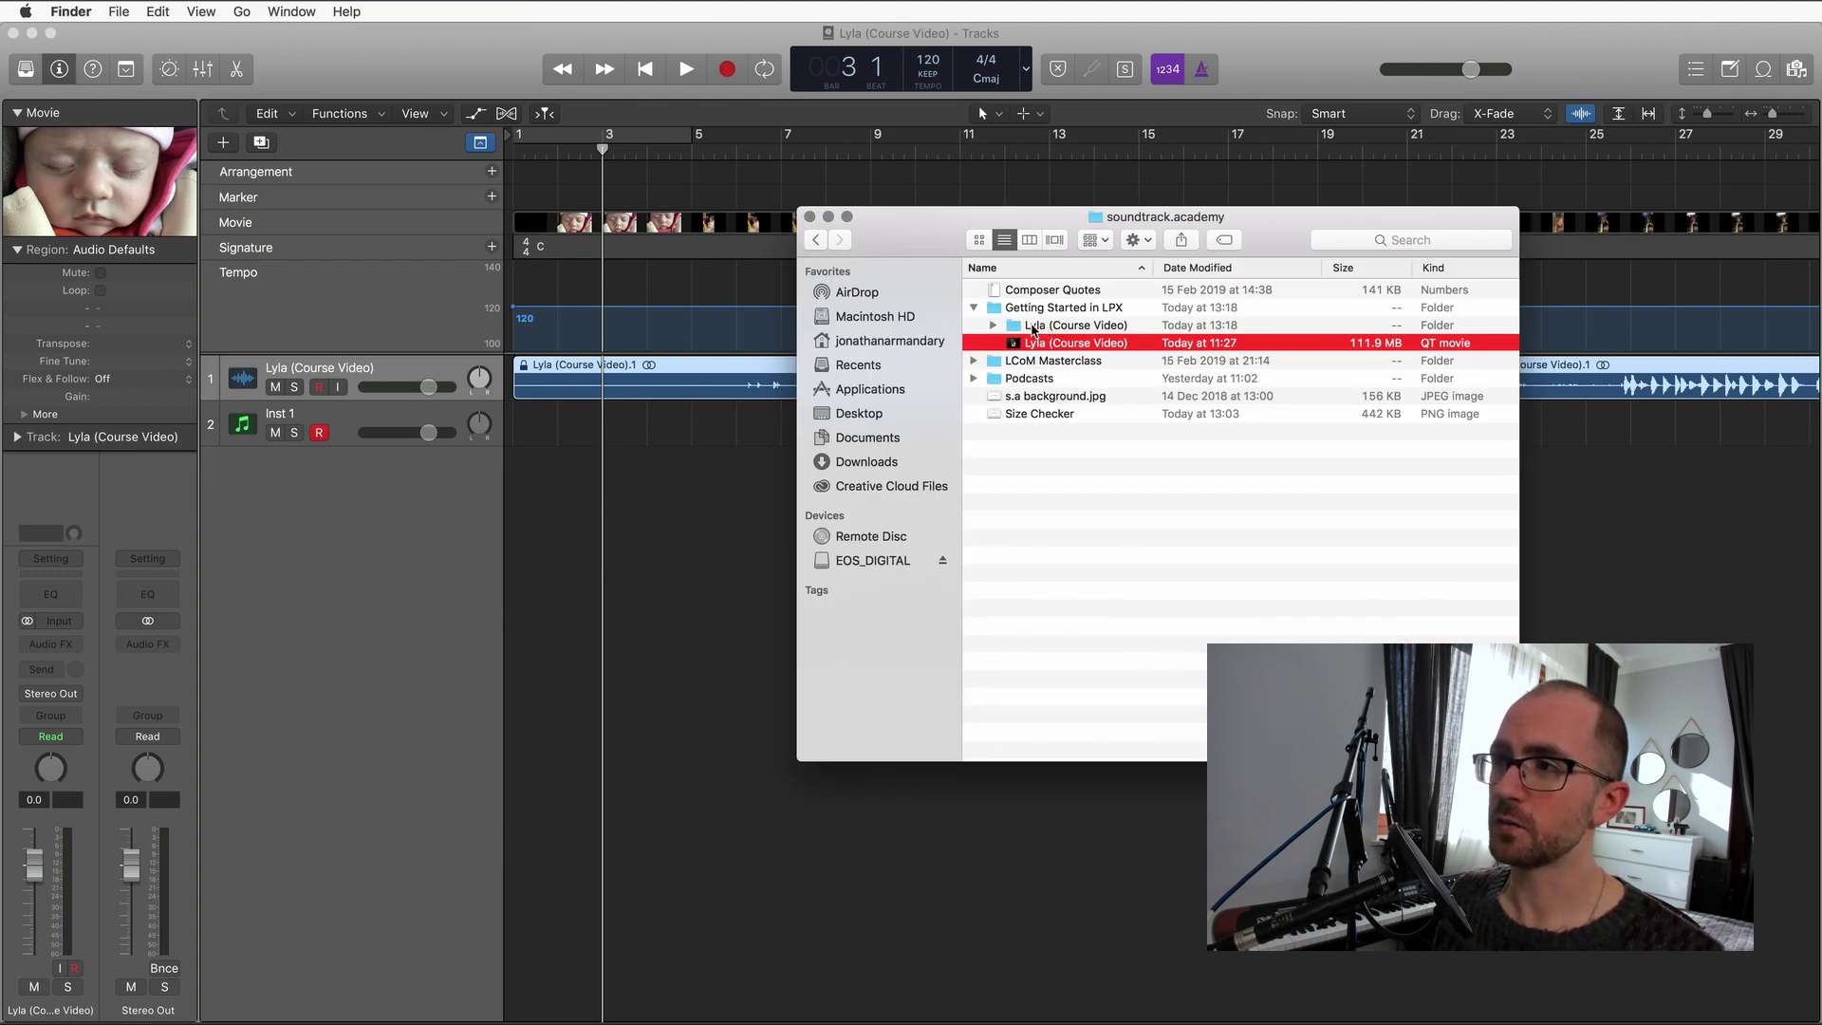
Examine the saved Lyla (Course Video) project folder in Finder, including its Audio Files and Movie Files subfolders.
click(1034, 327)
click(992, 327)
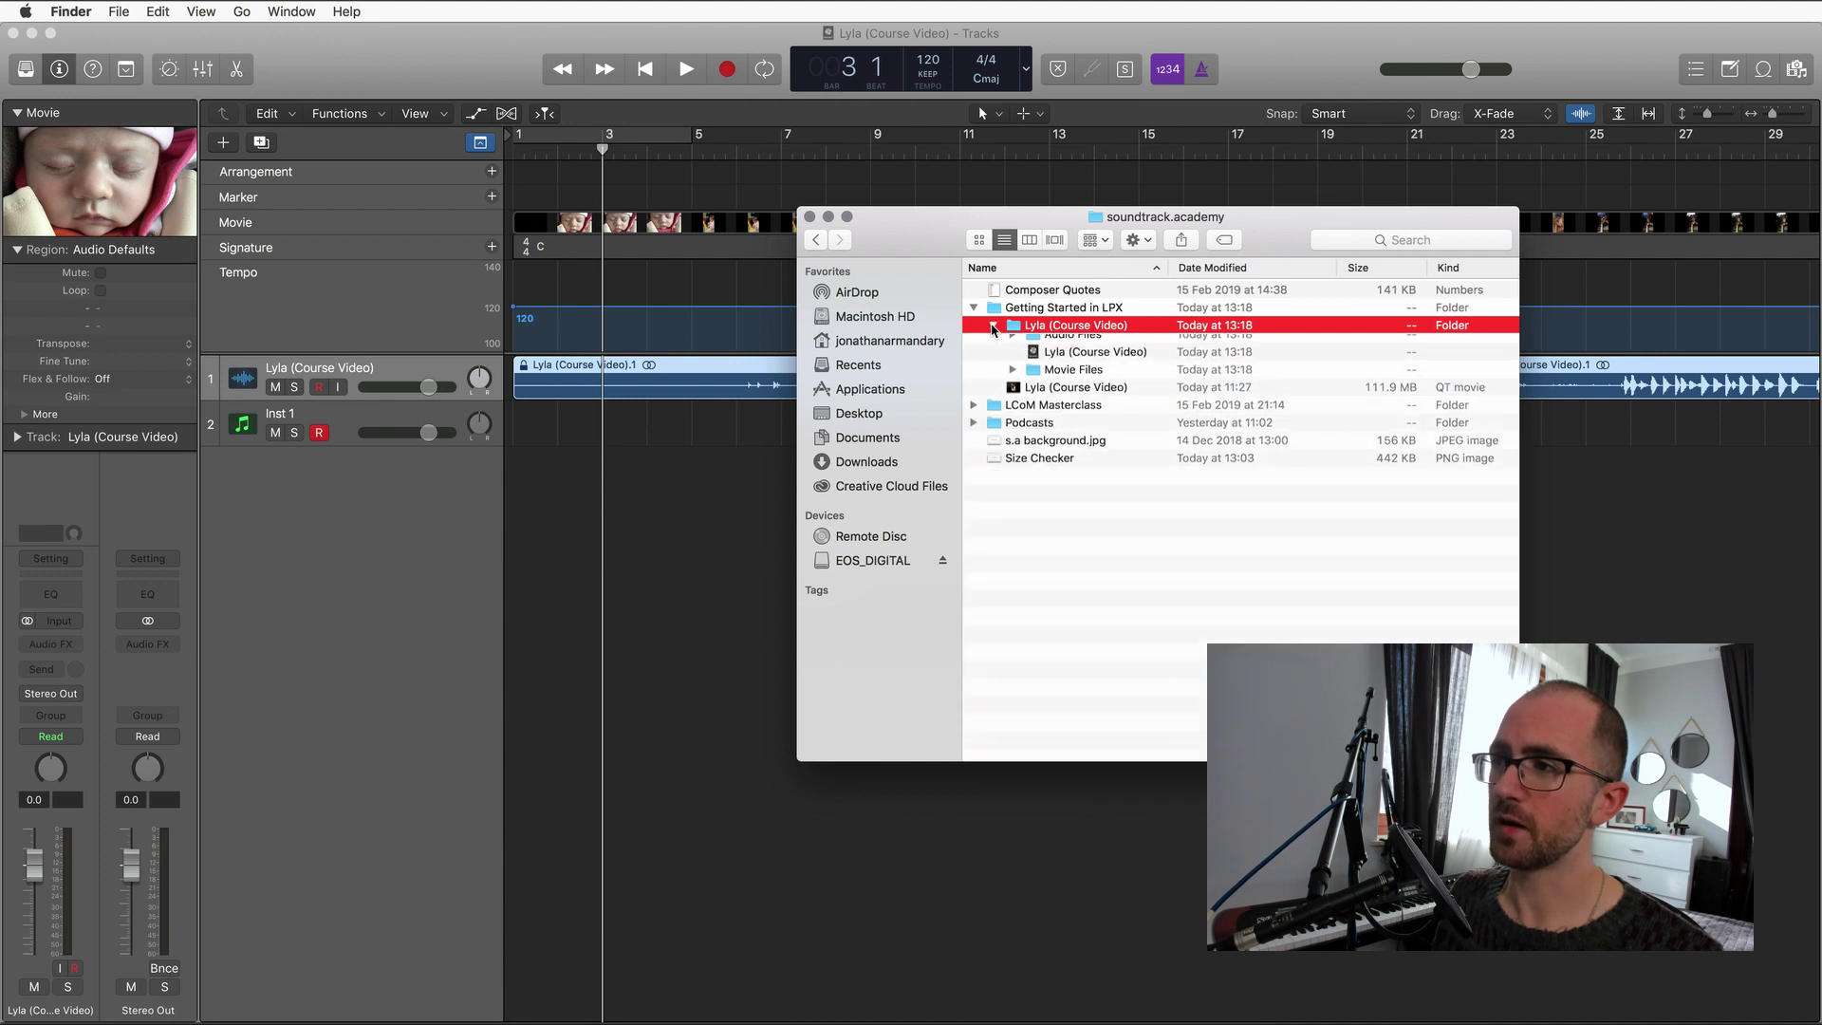
click(1077, 356)
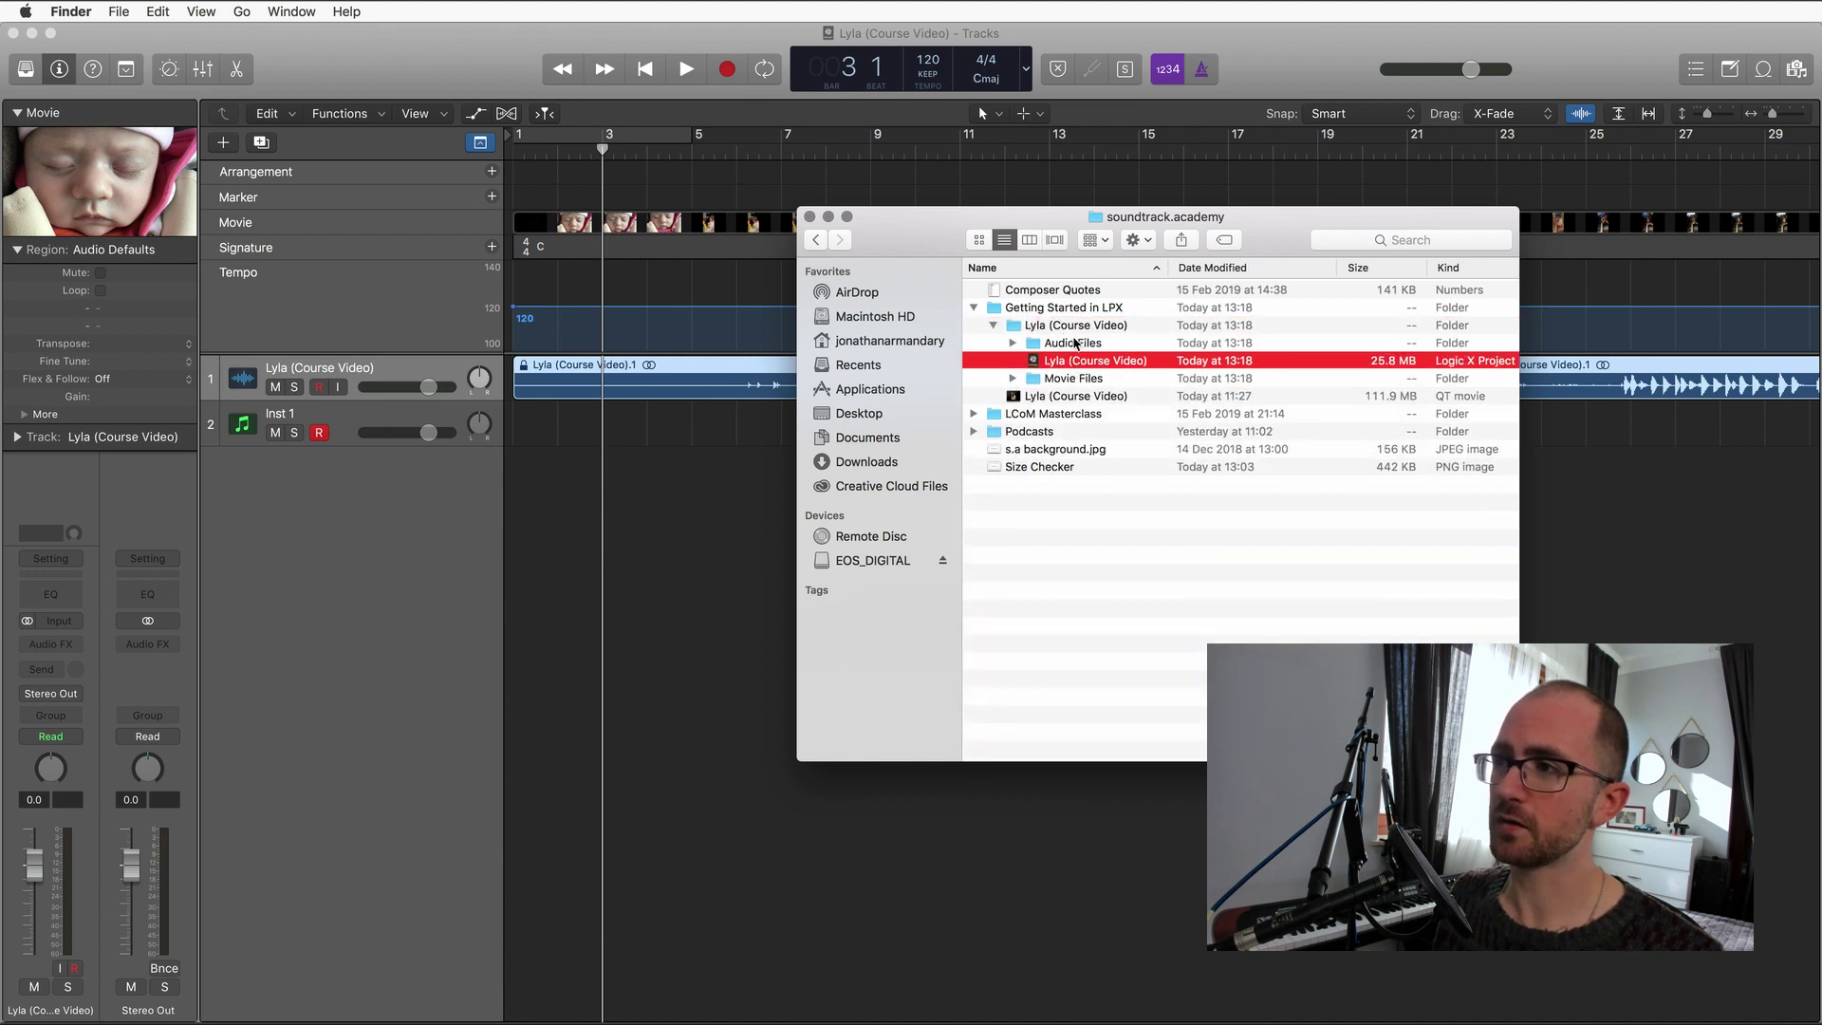
click(1048, 379)
click(1012, 342)
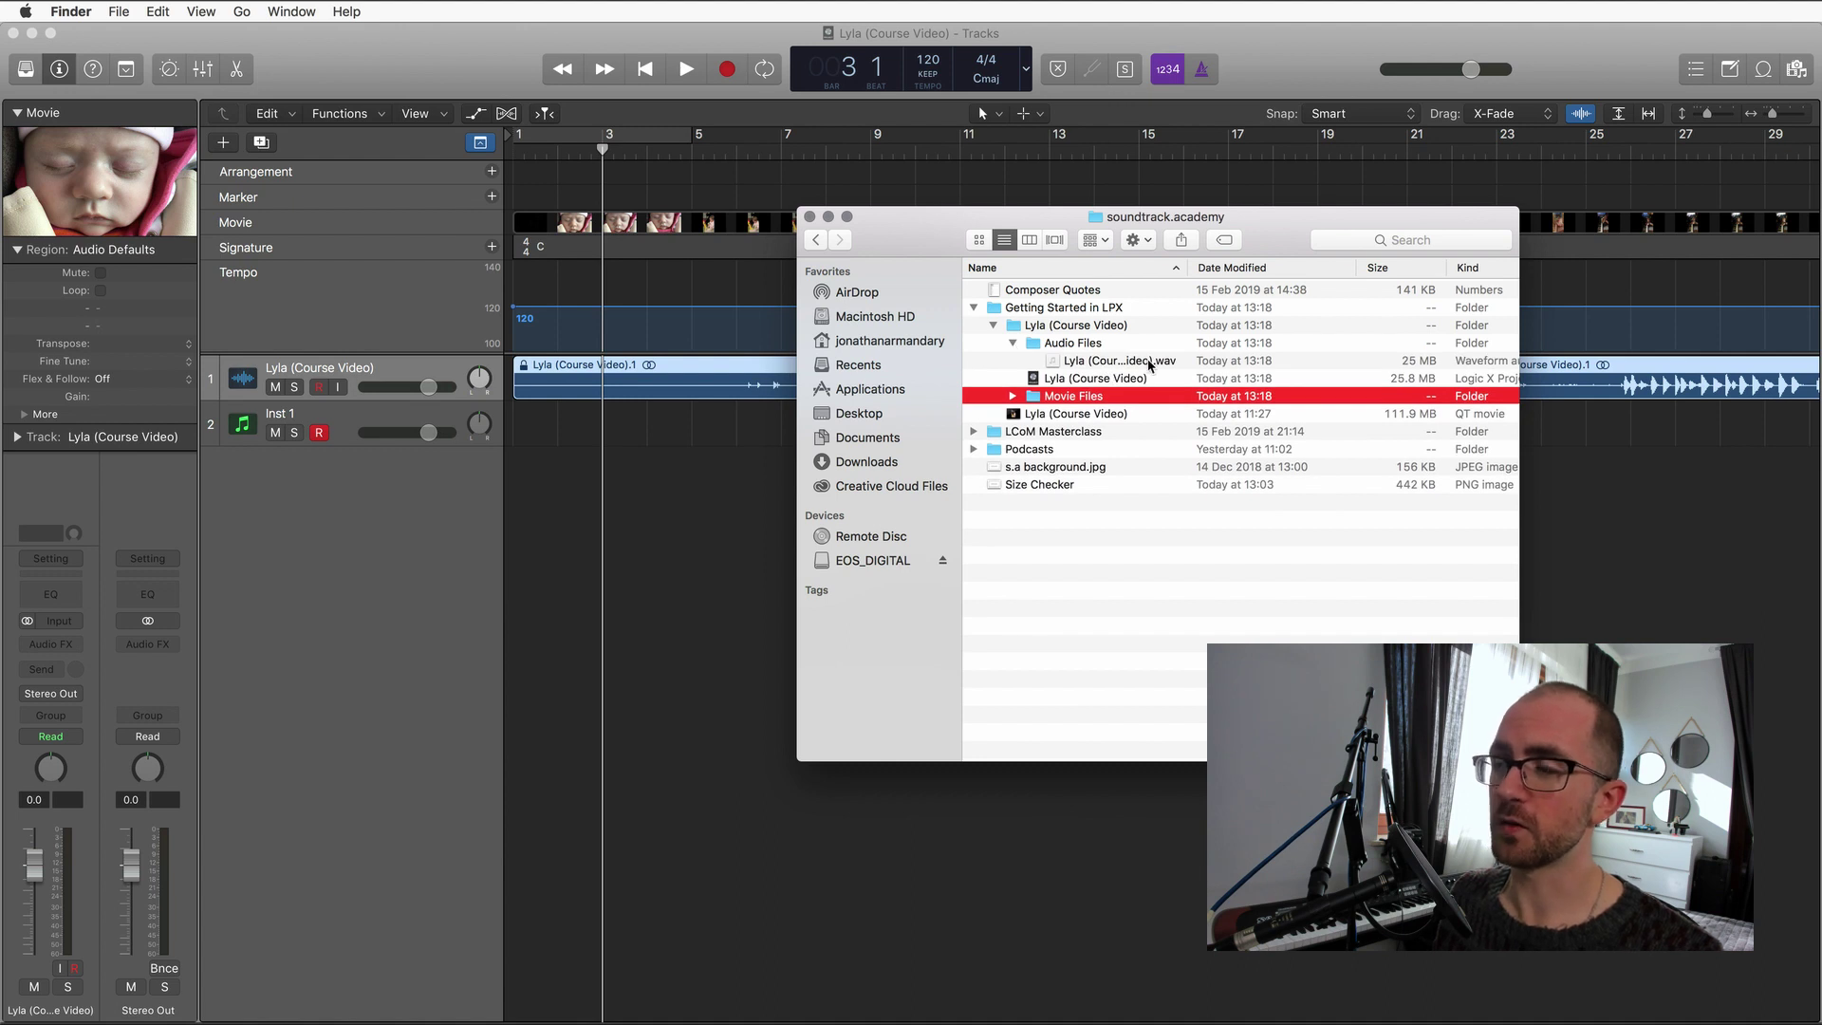
click(1013, 343)
click(1013, 378)
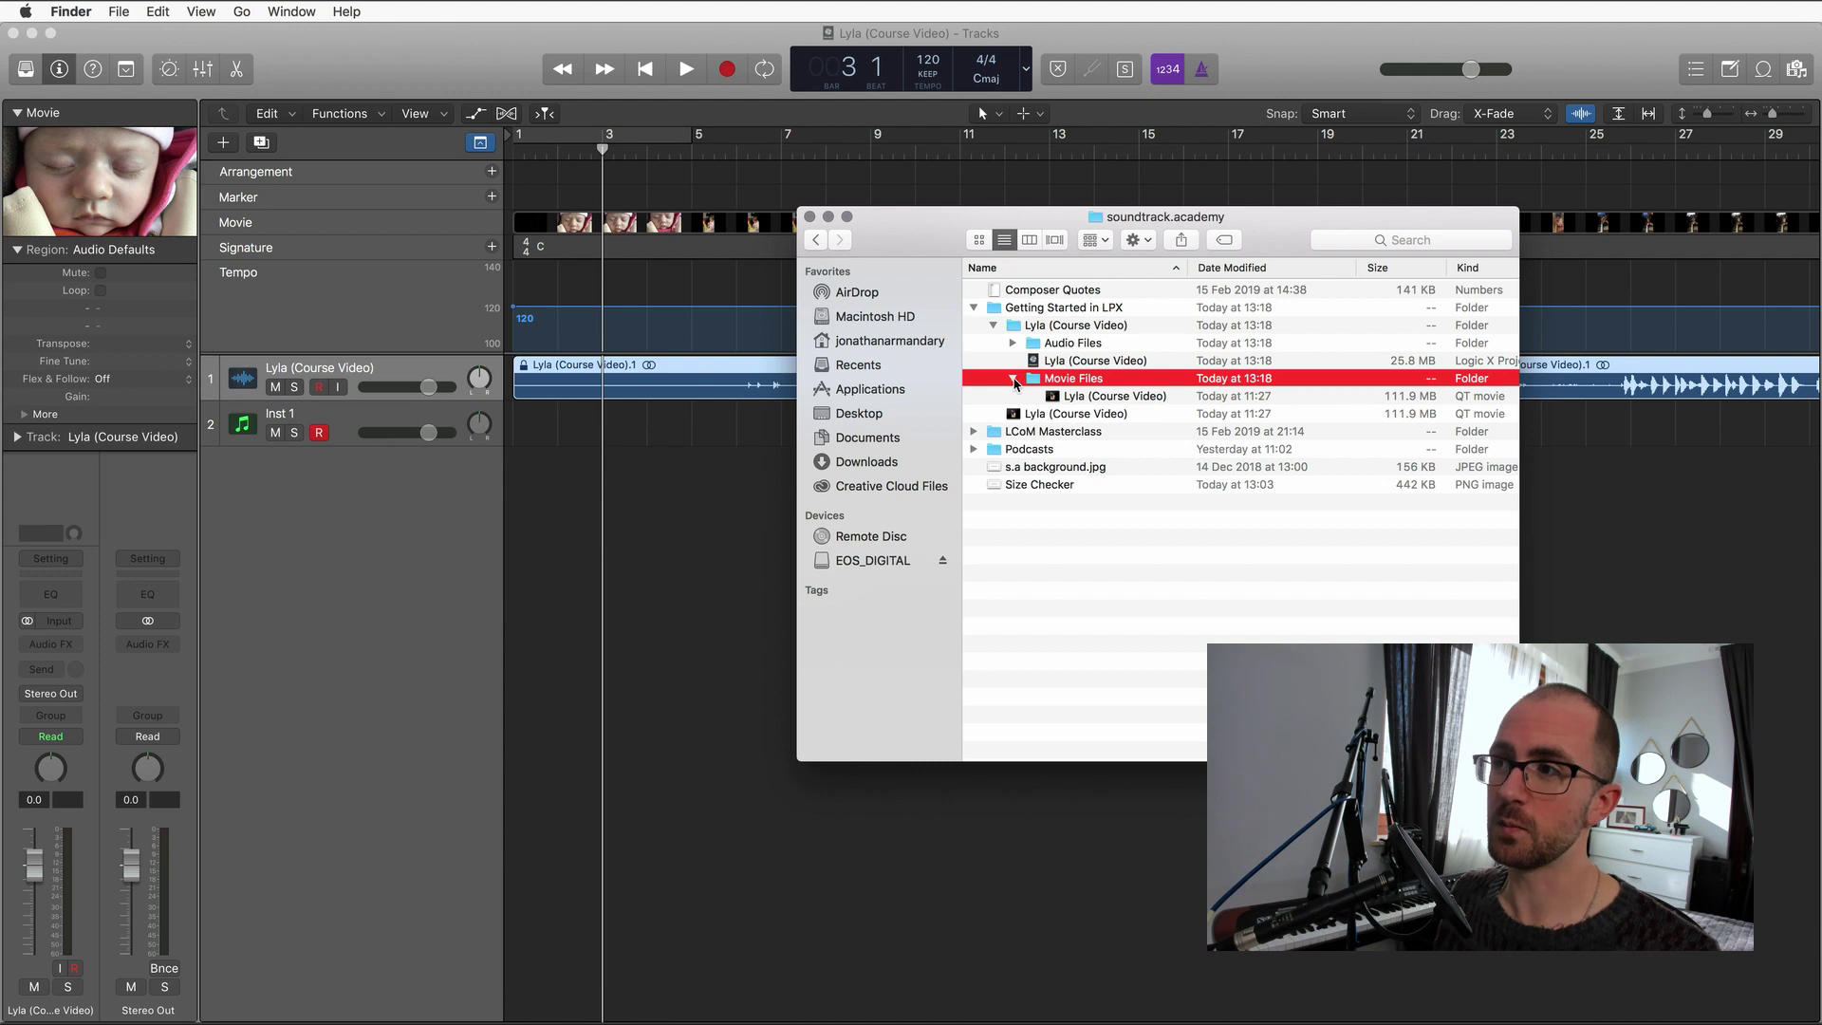
click(1013, 378)
click(995, 325)
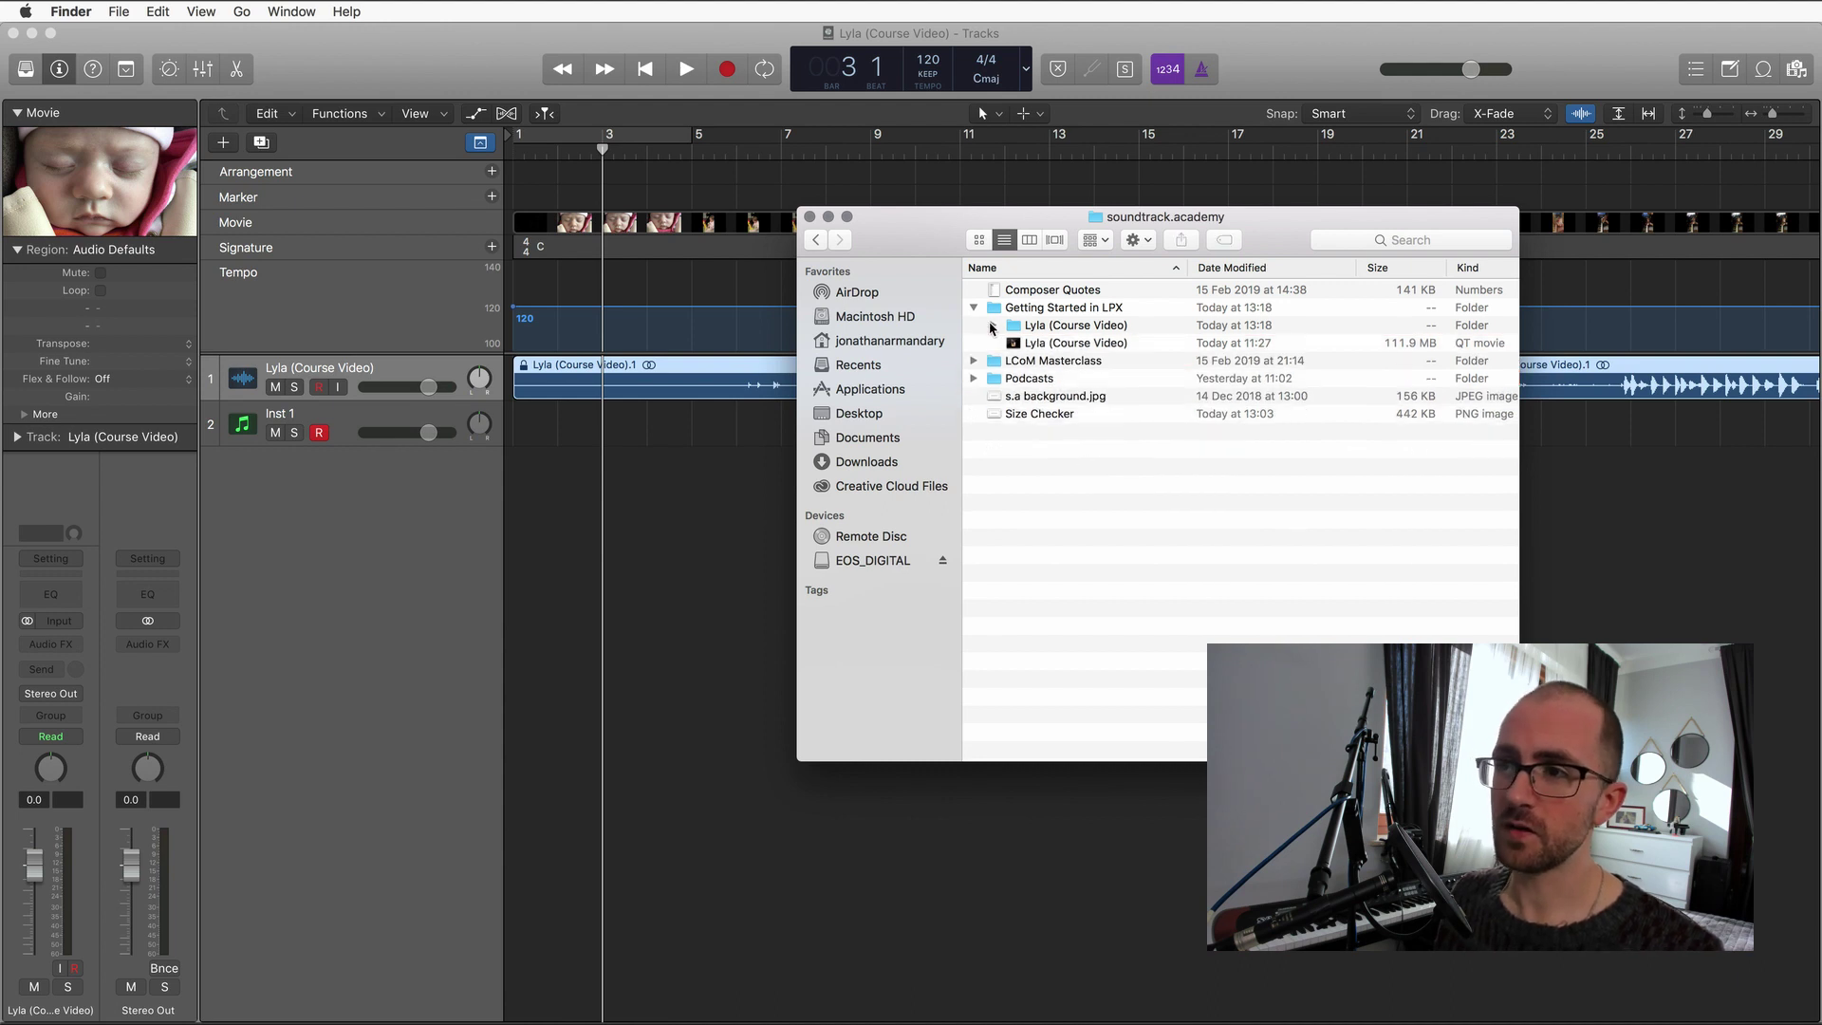
Switch to Logic Pro X and start saving the project under a new name, organized as a package.
click(666, 467)
key(super+shift+s)
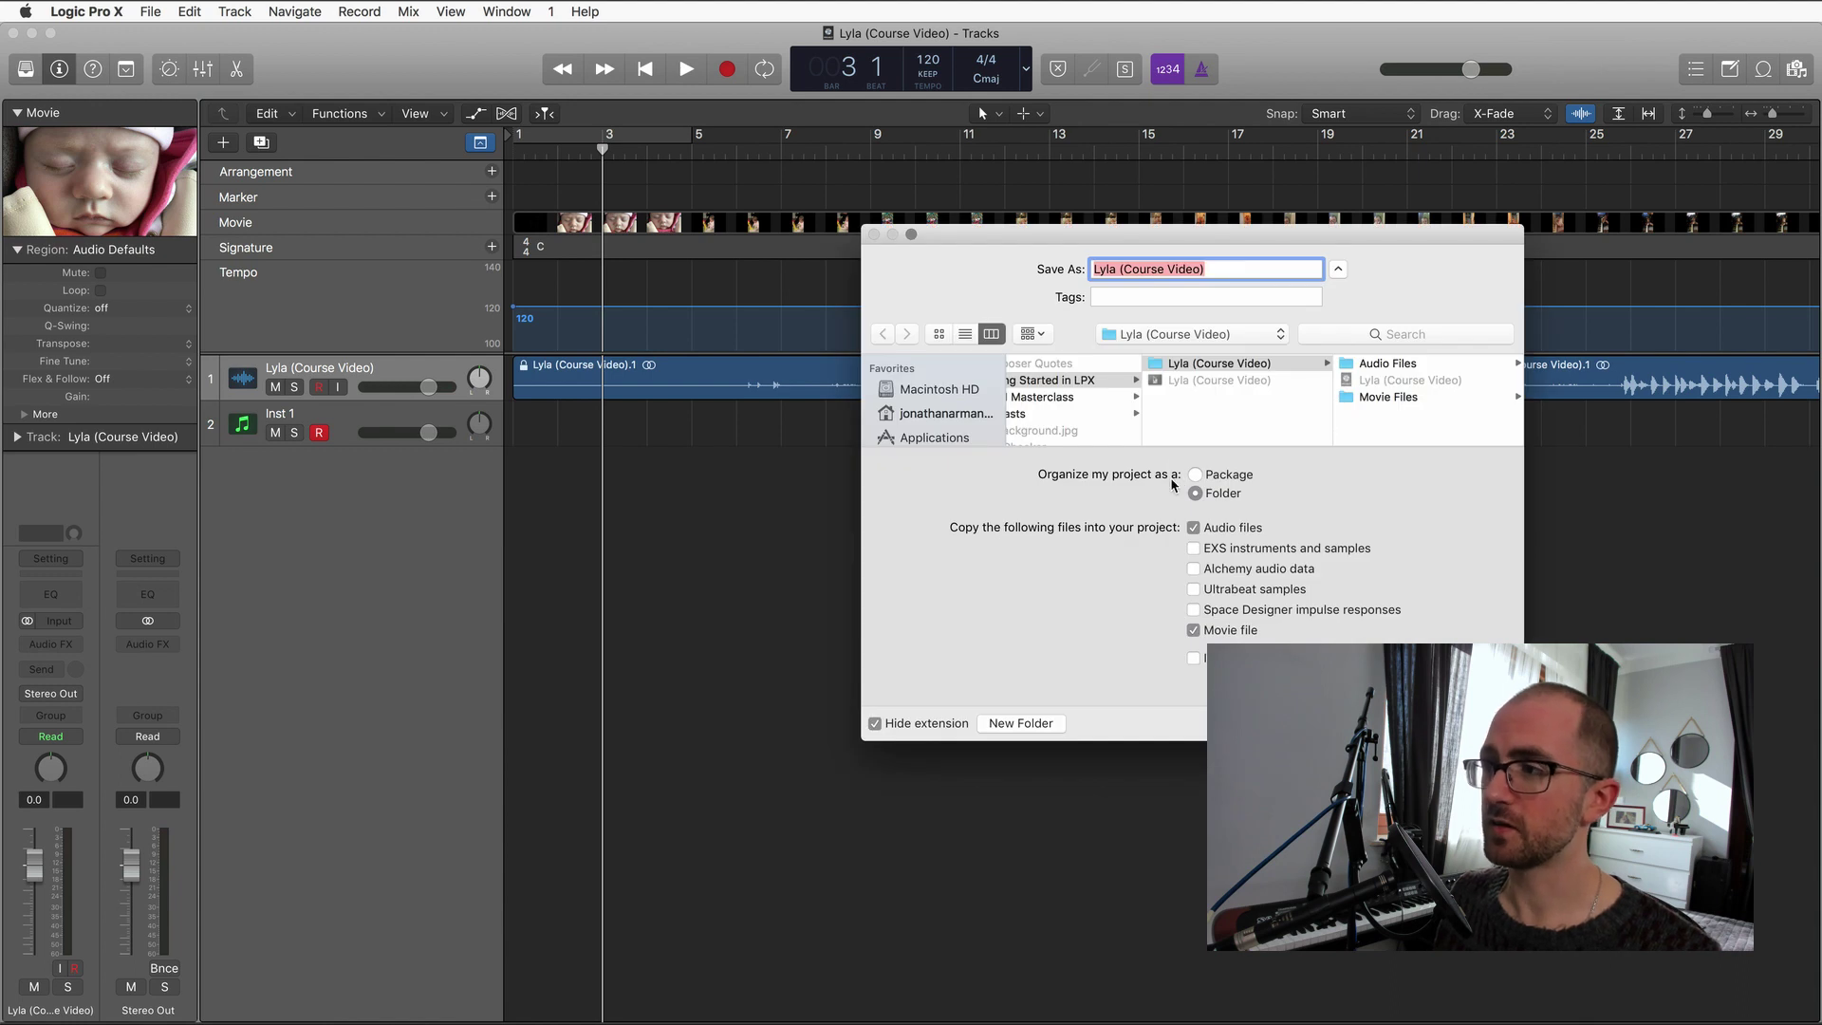
click(1196, 476)
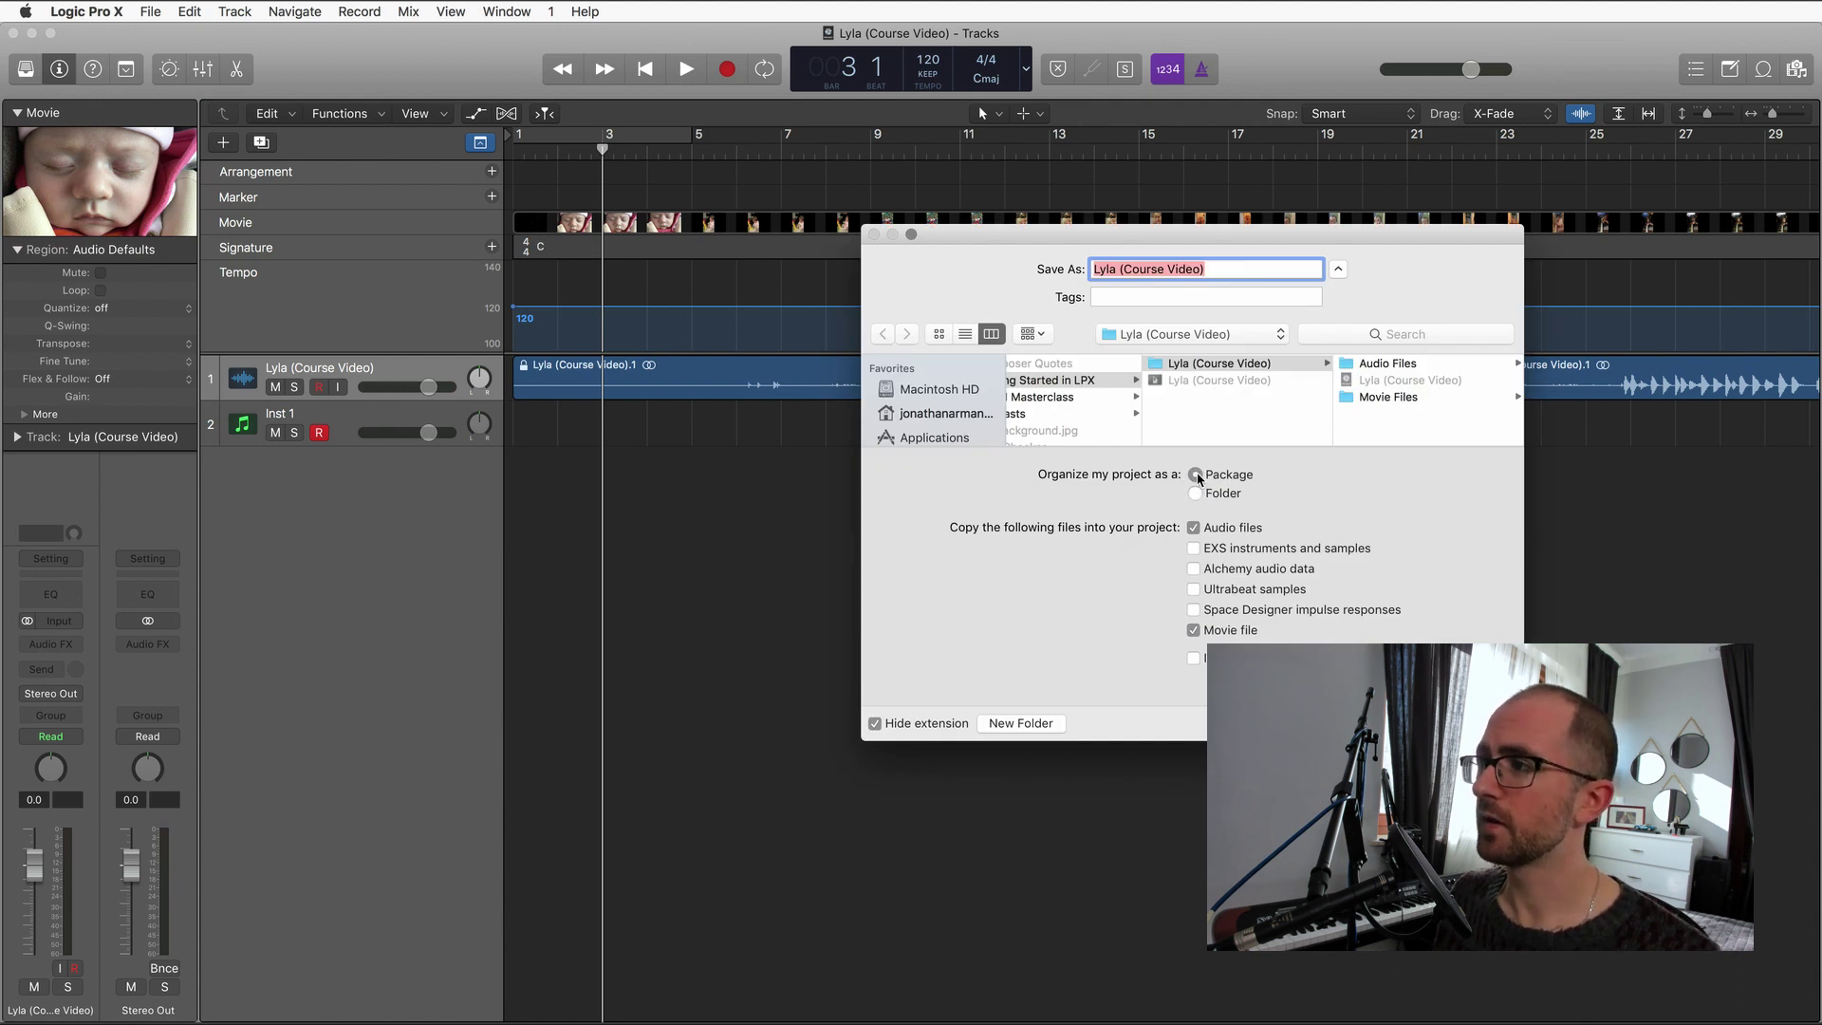
Name the copy Lyla (Course Video) - Package and save it in the Getting Started in LPX folder.
click(1223, 269)
text(2)
click(1087, 381)
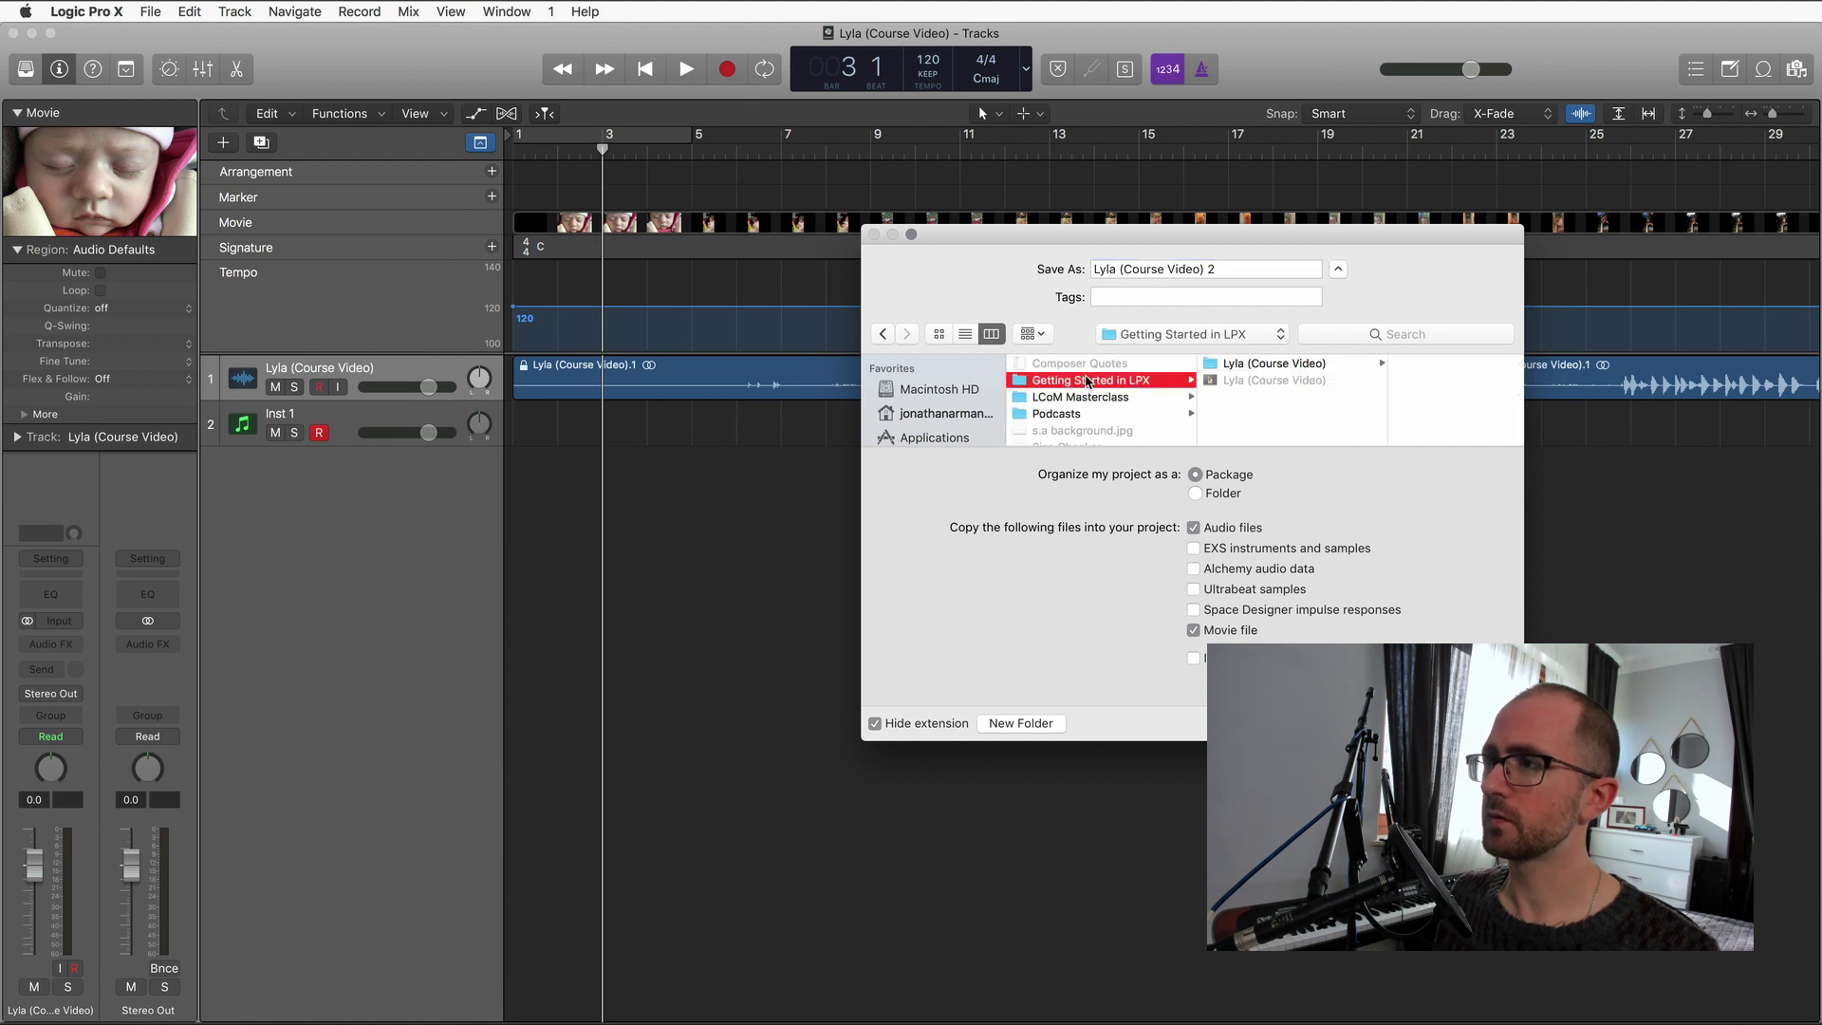
click(1245, 273)
key(BackSpace)
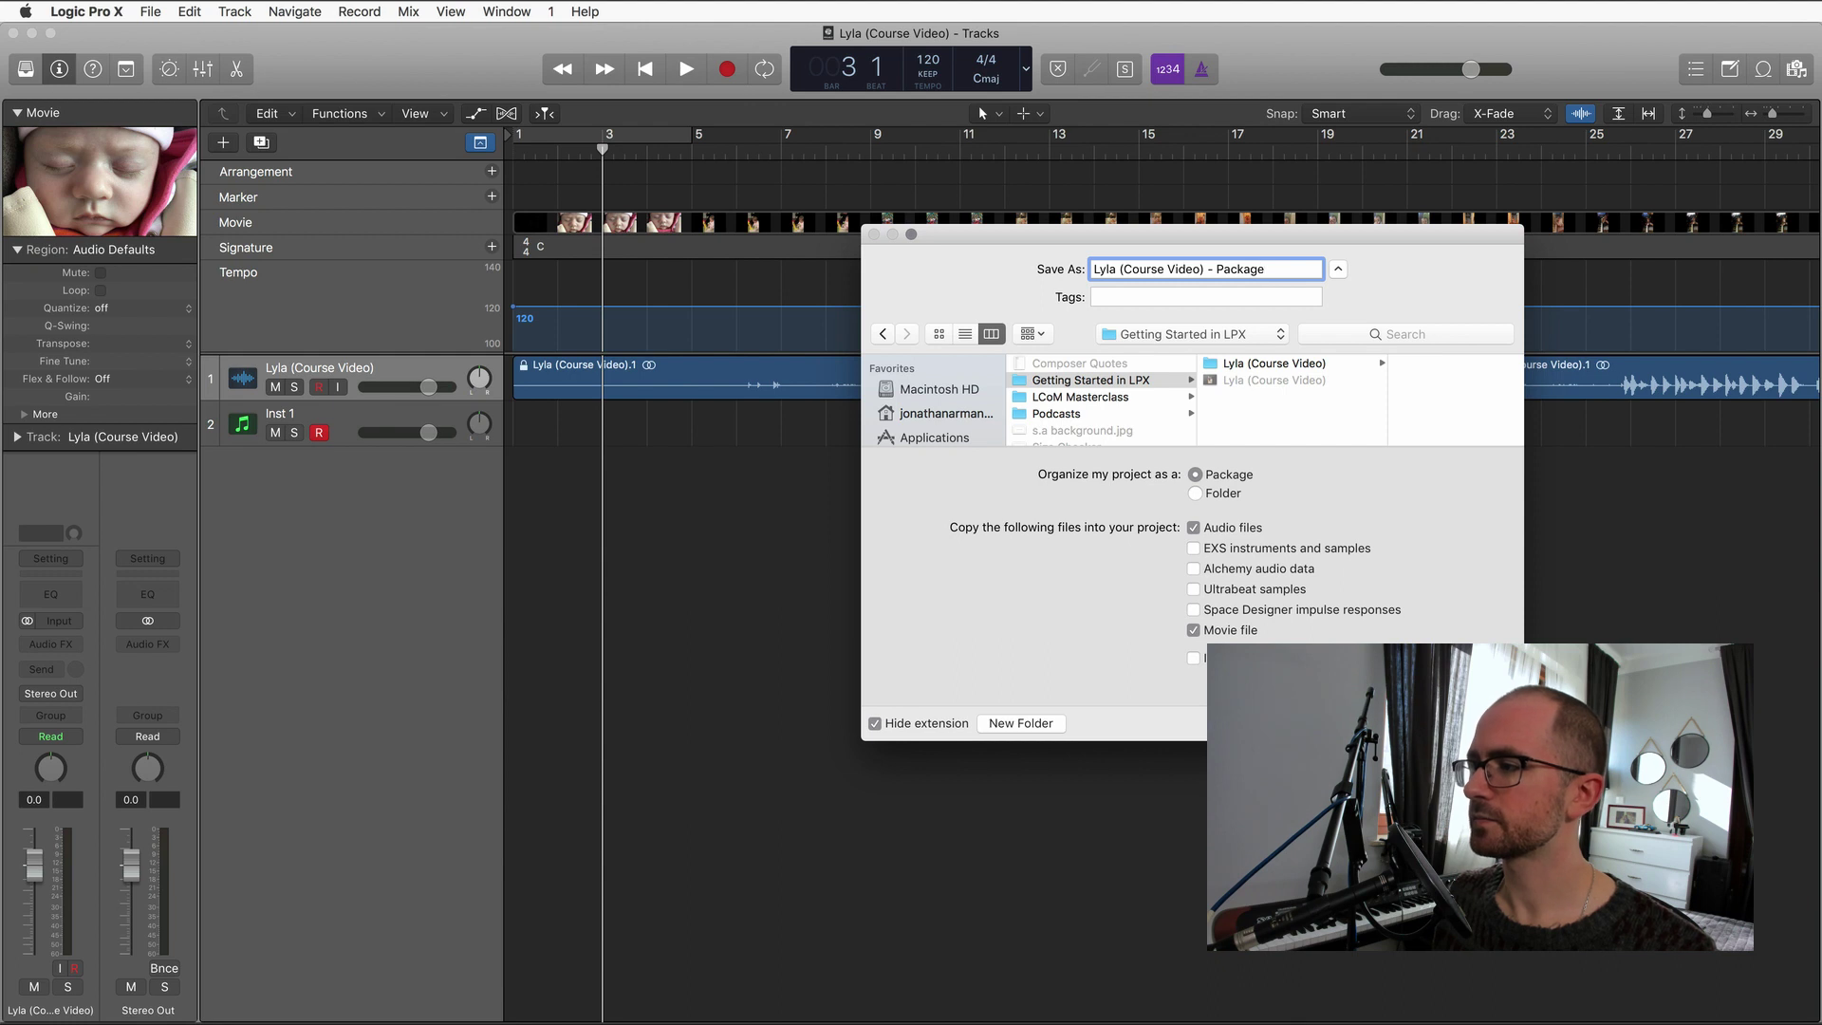
key(Return)
Switch to Finder and compare the saved Lyla (Course Video) - Package file with the contents of the Lyla (Course Video) project folder.
key(super+Tab)
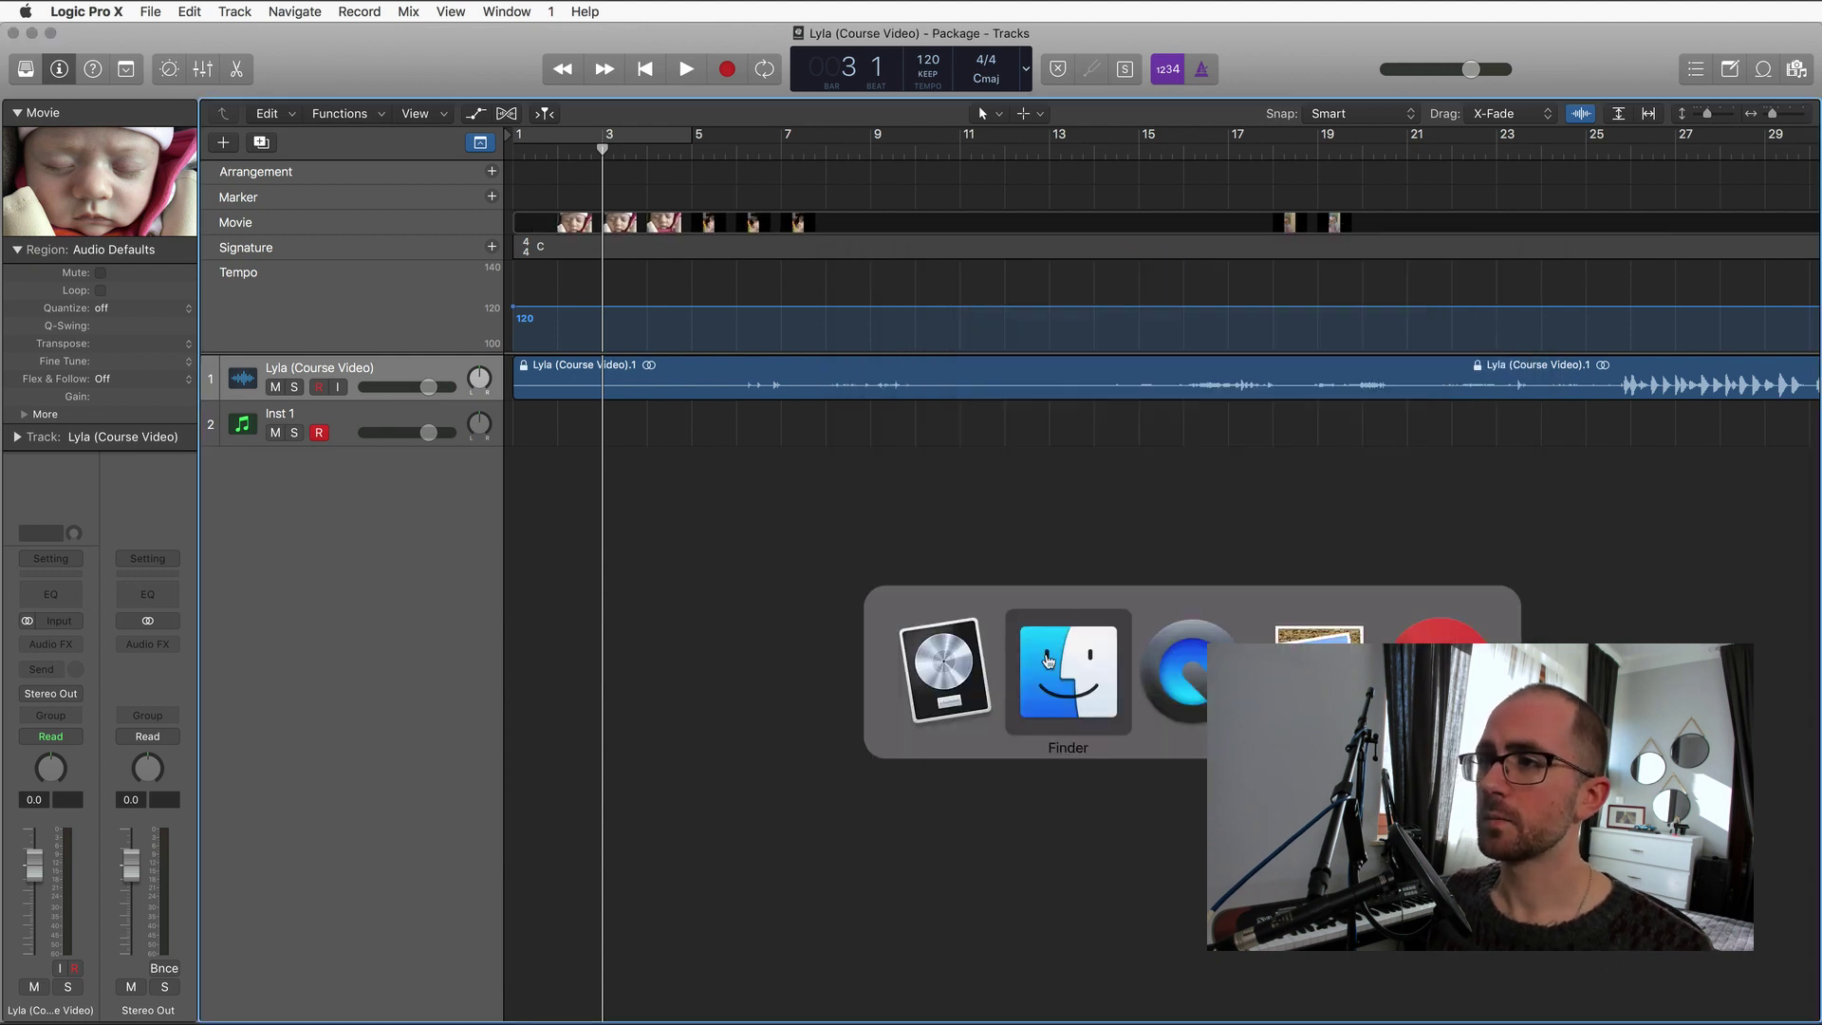
click(1047, 658)
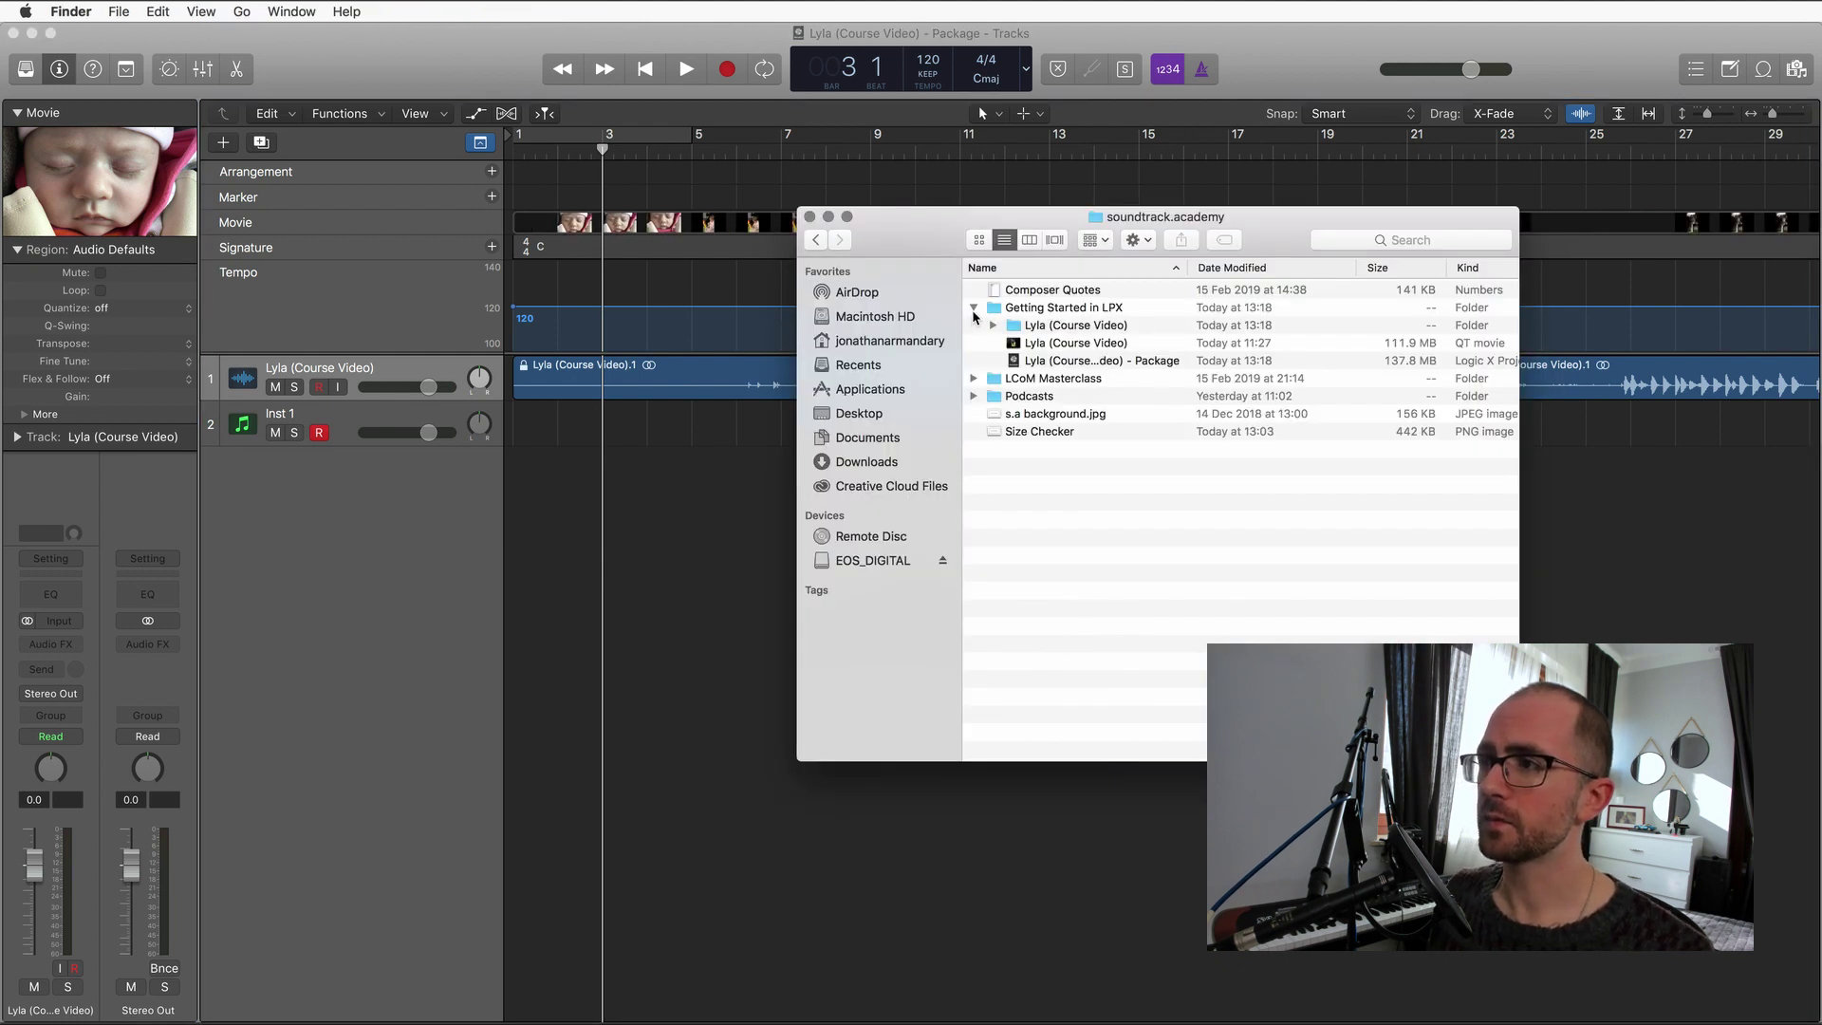
click(1041, 365)
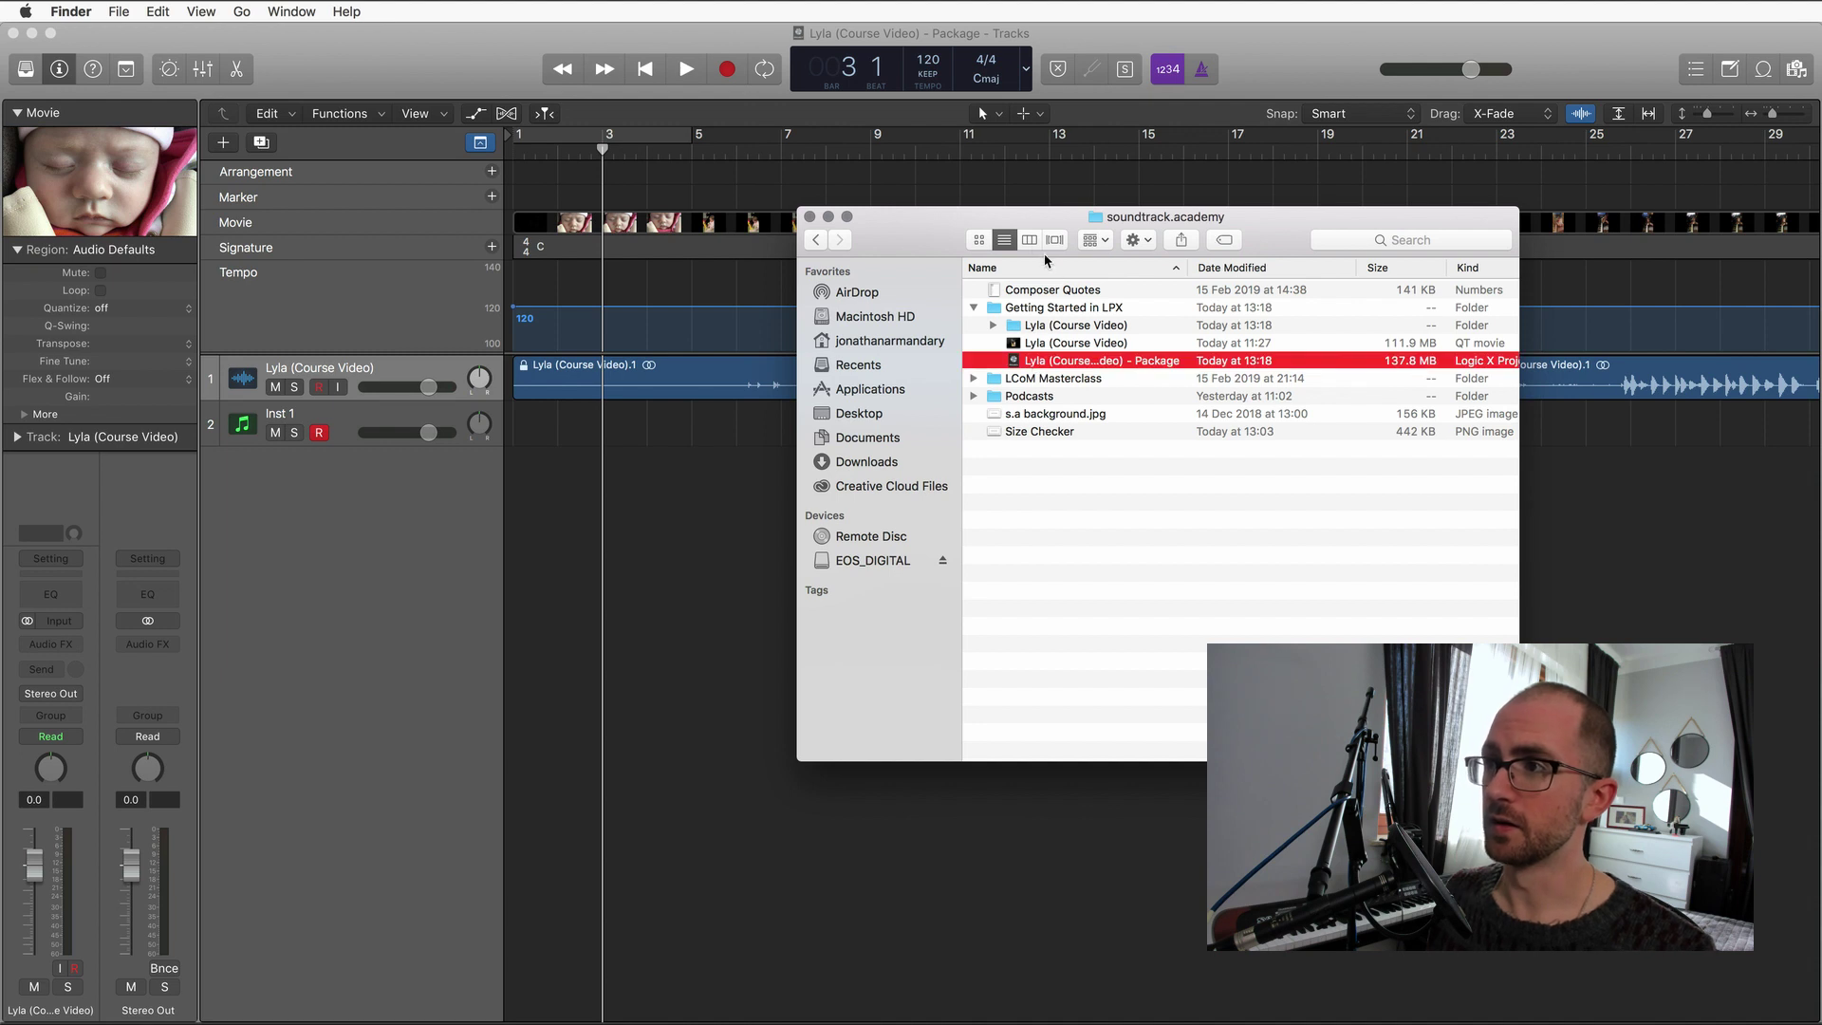
drag(953, 219, 803, 173)
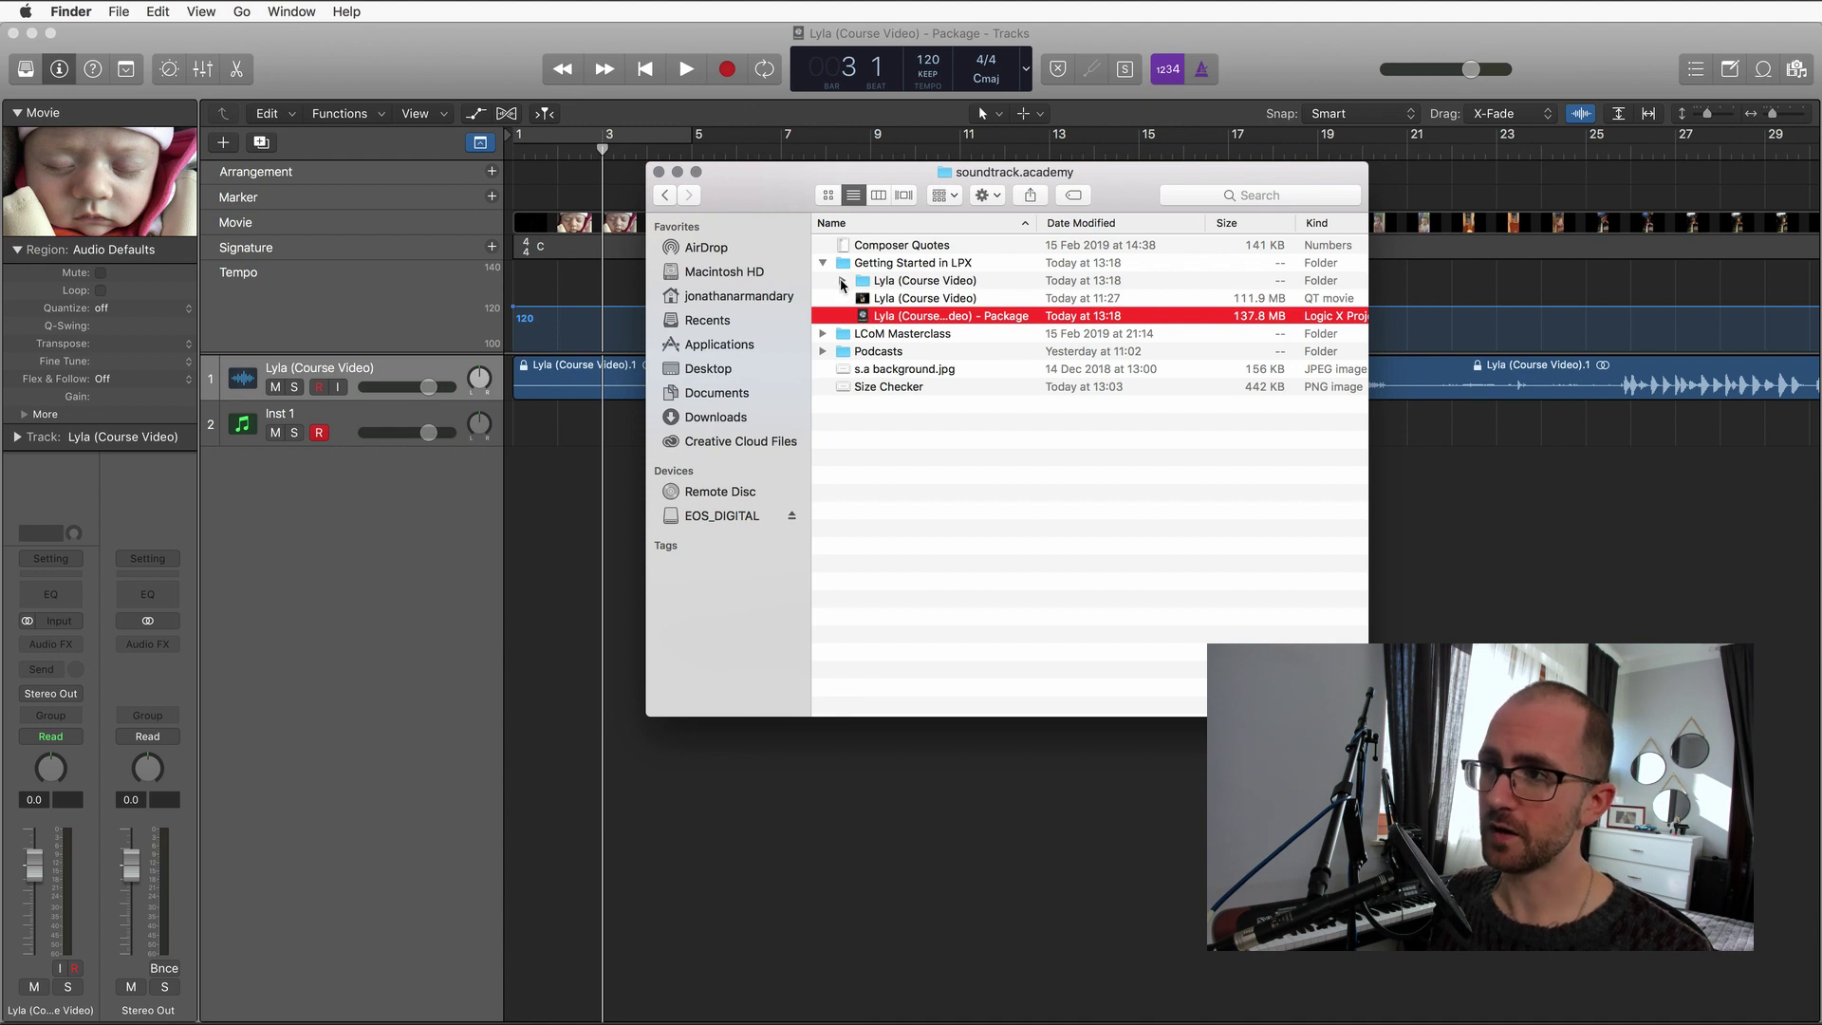
click(841, 281)
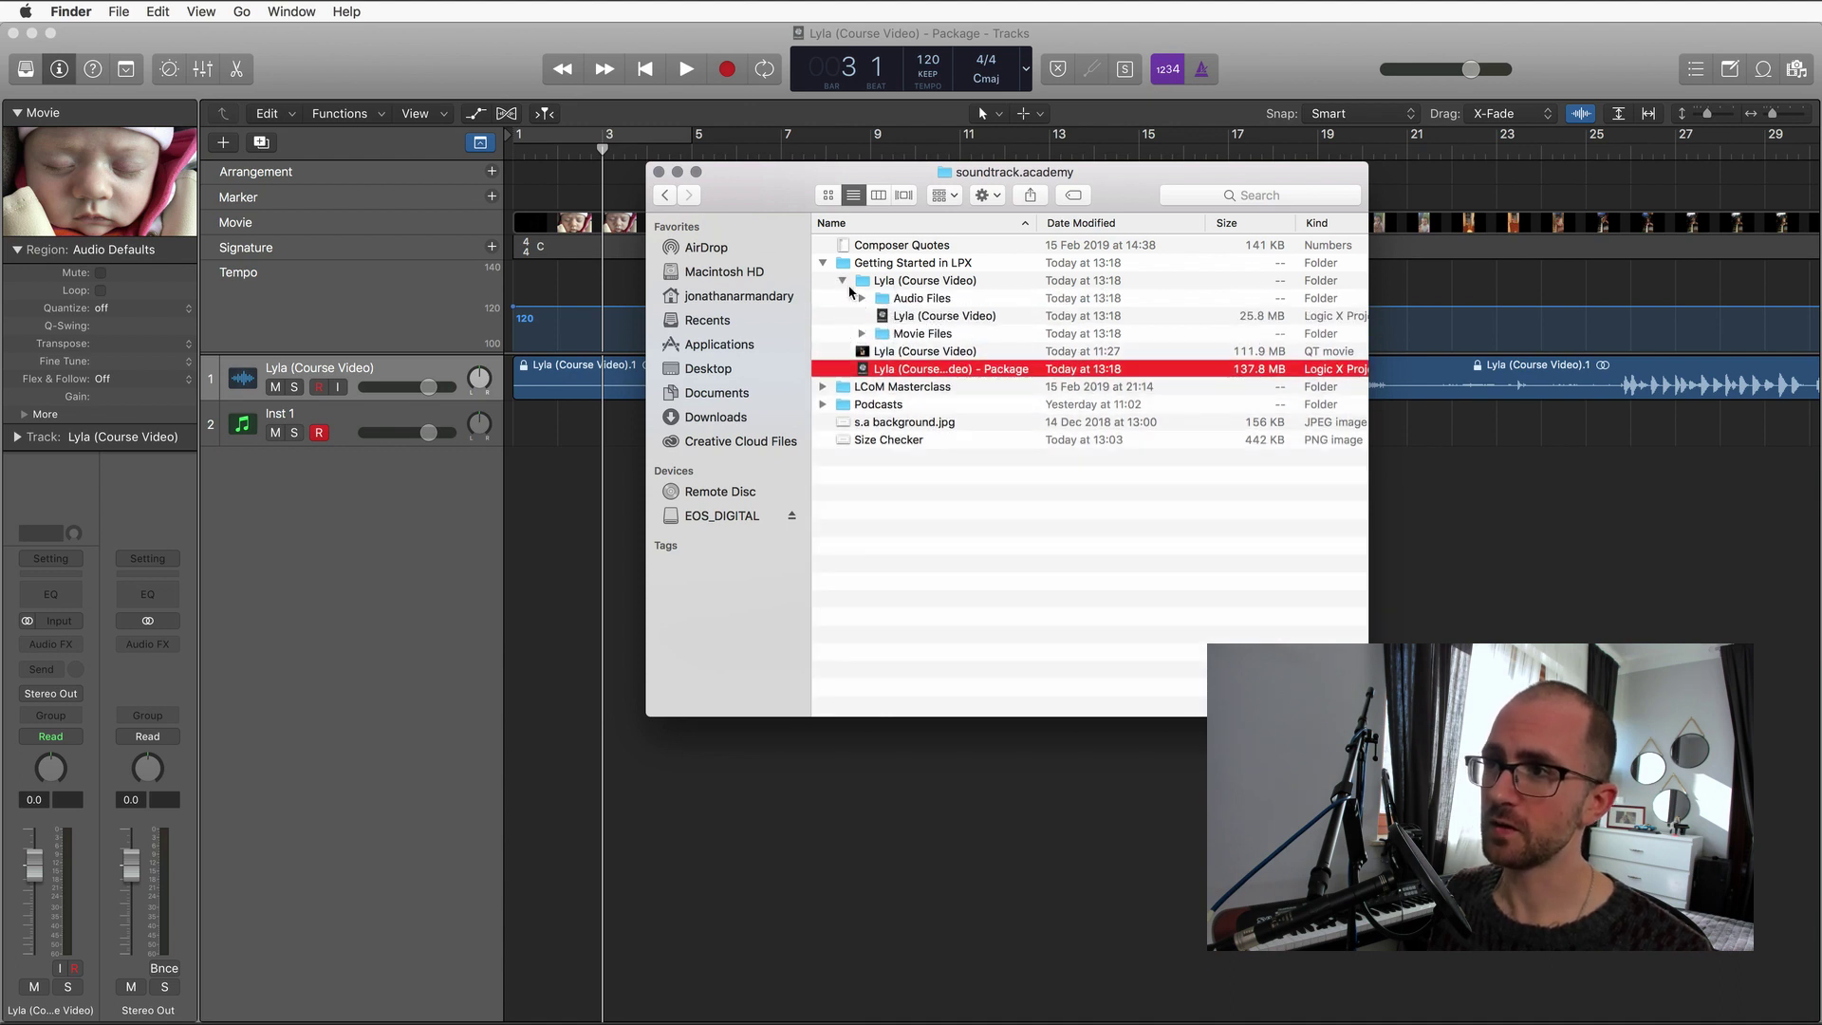
click(842, 281)
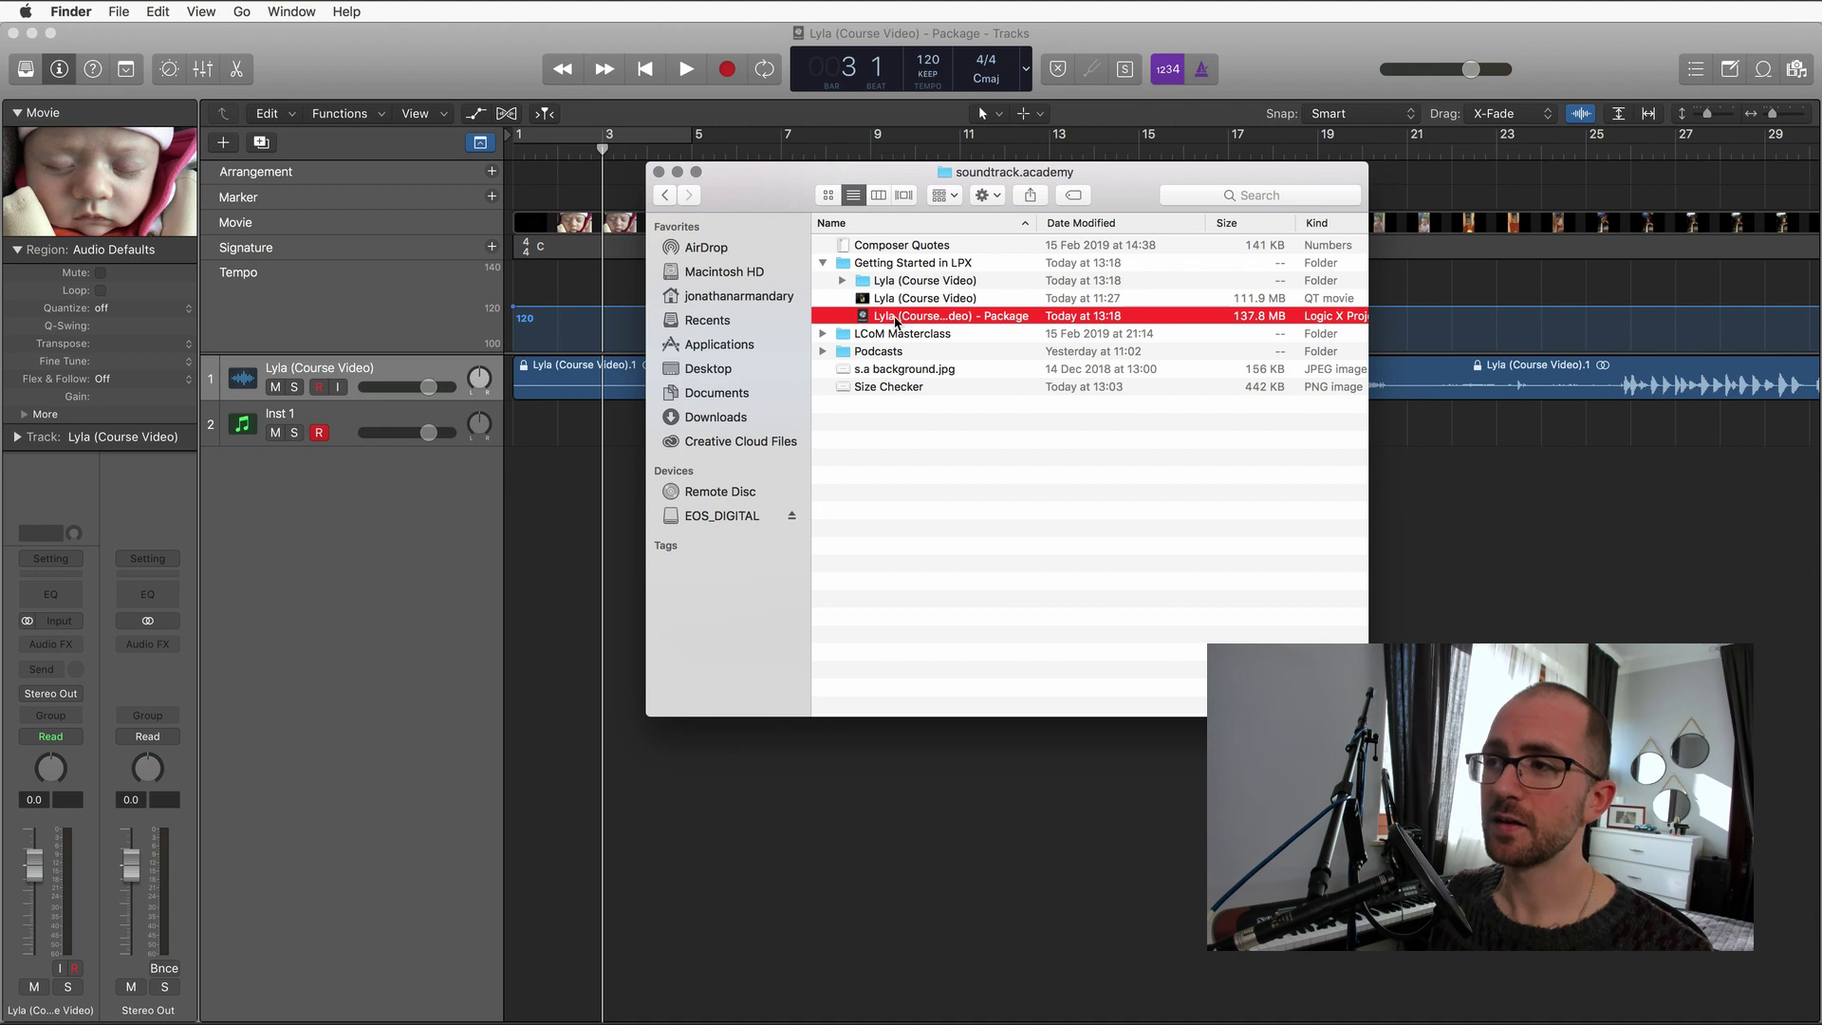
Show the package contents of Lyla (Course Video) - Package, examine its Media subfolders, and return to the soundtrack.academy folder.
right_click(896, 318)
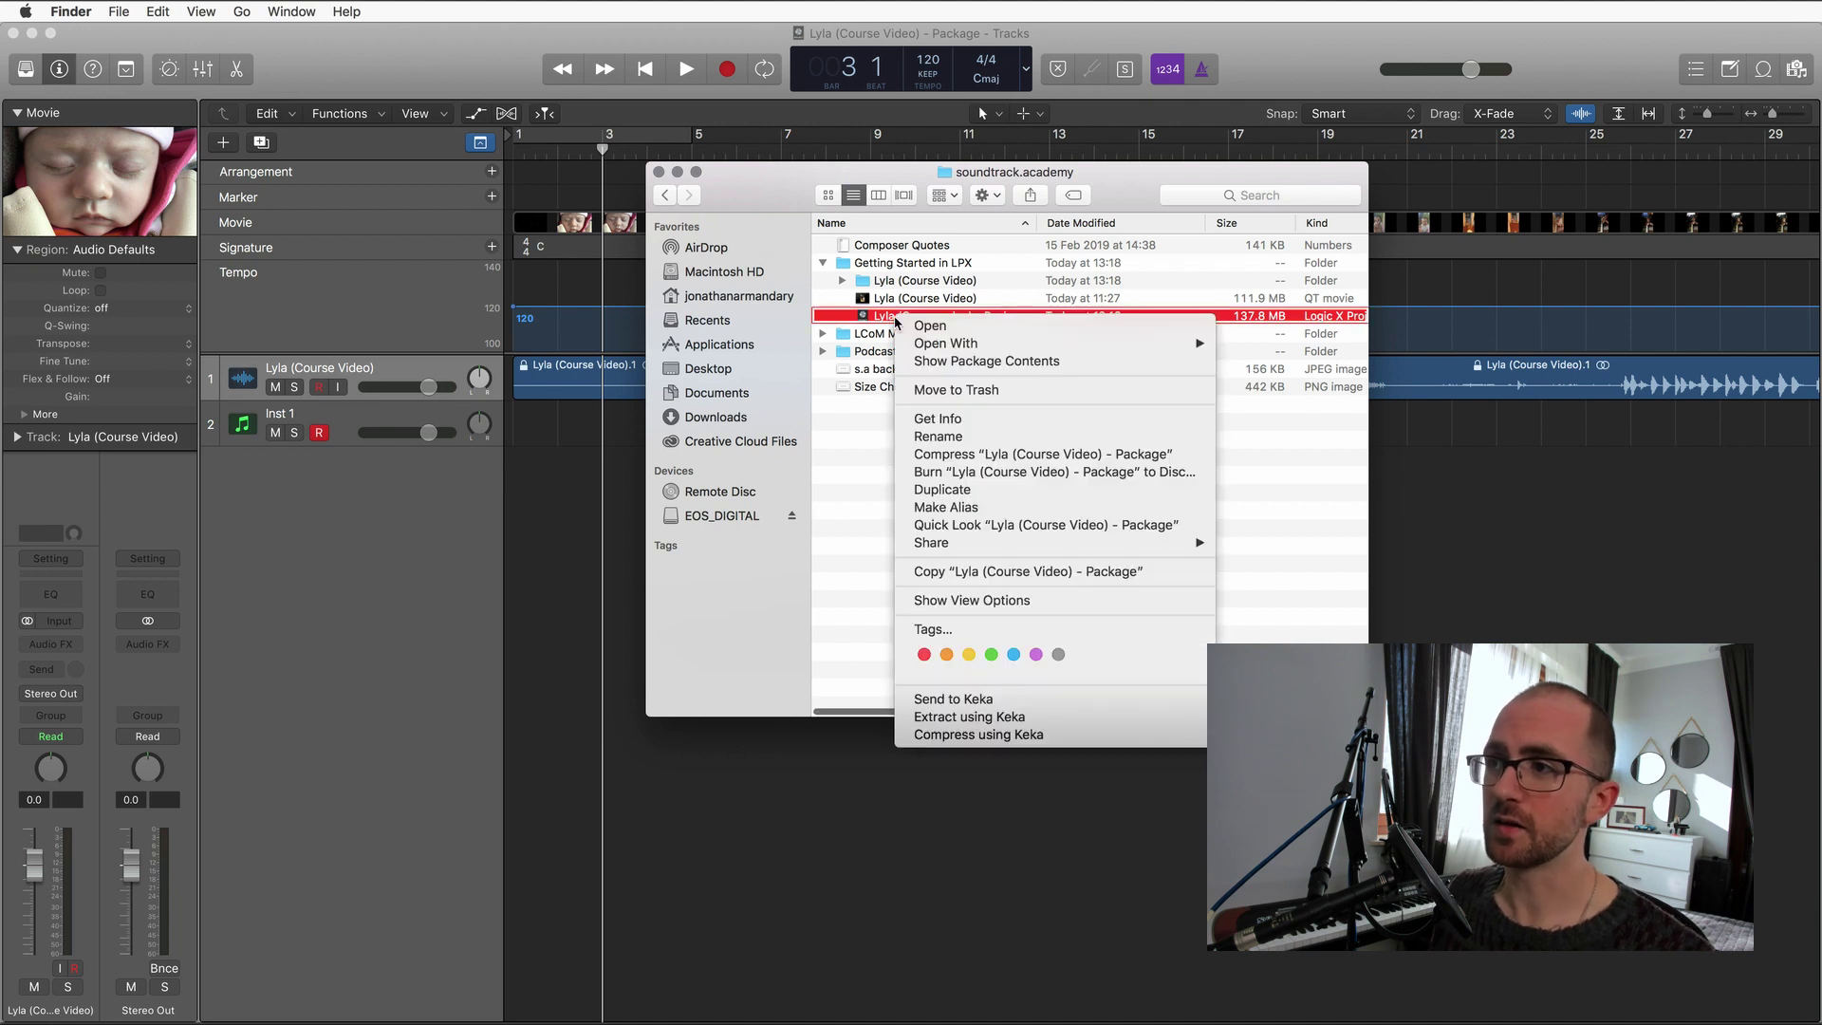
click(952, 362)
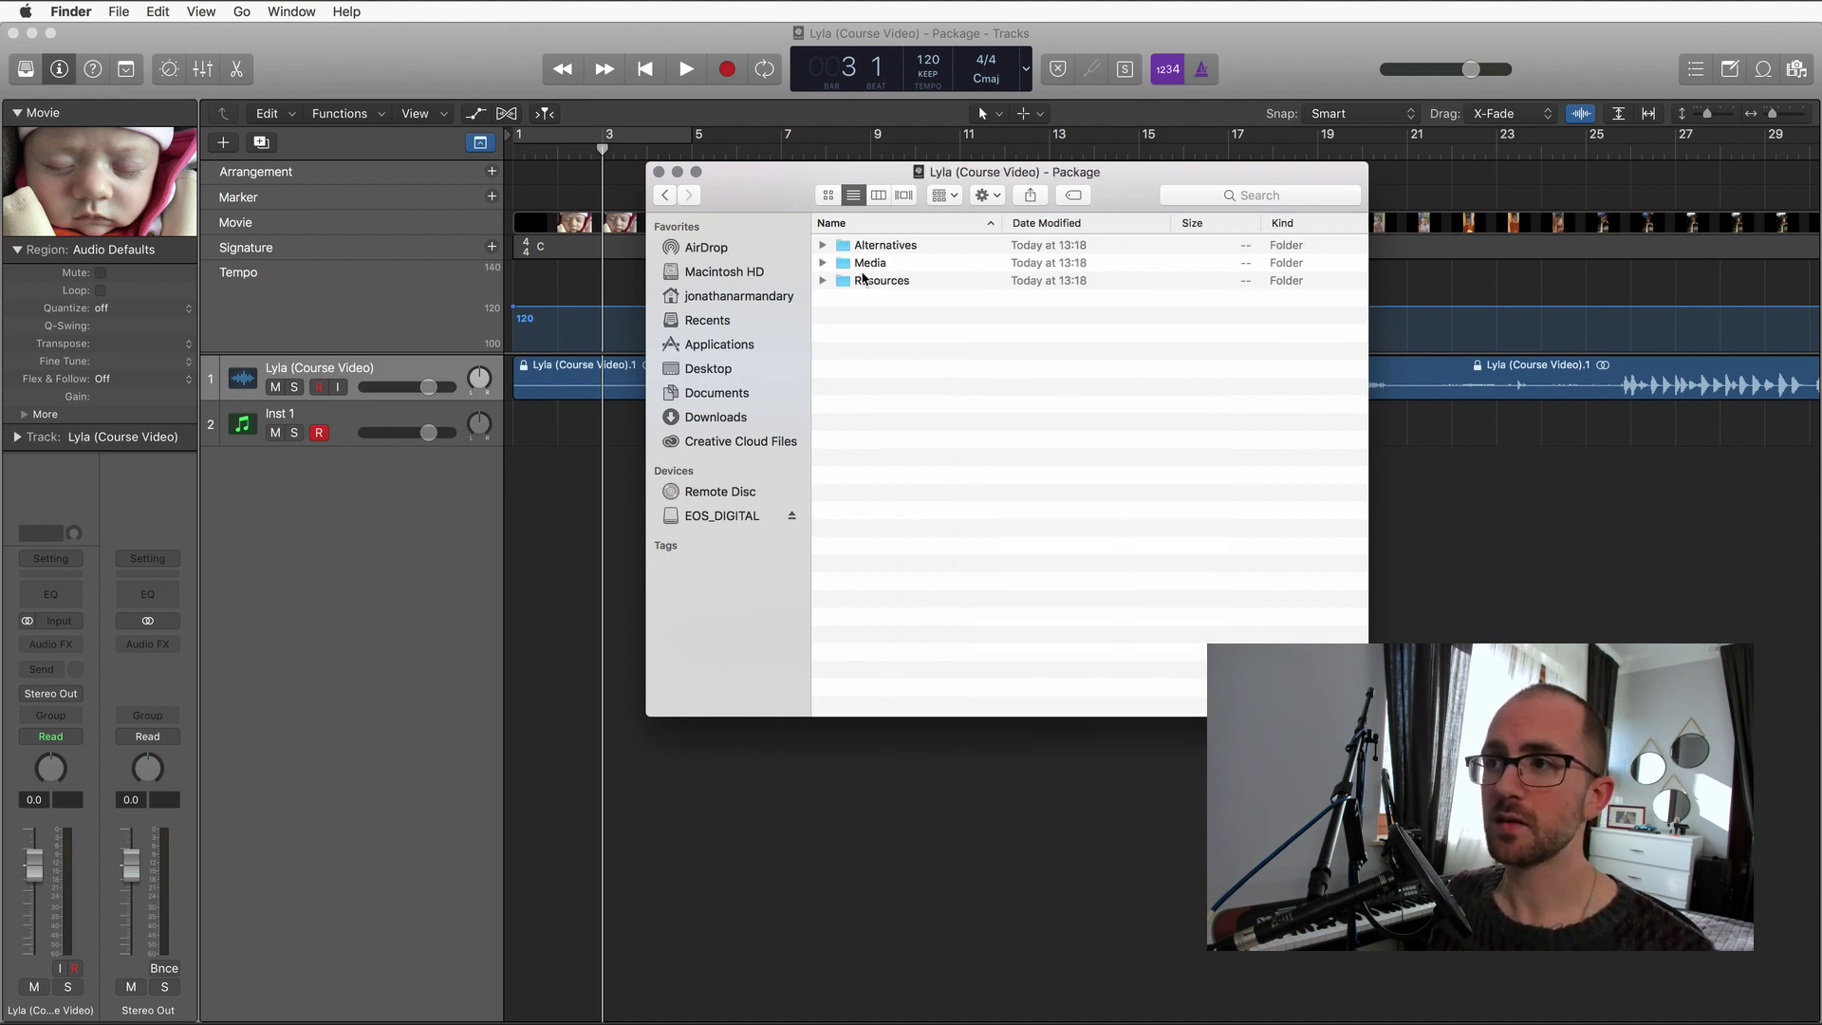
click(822, 263)
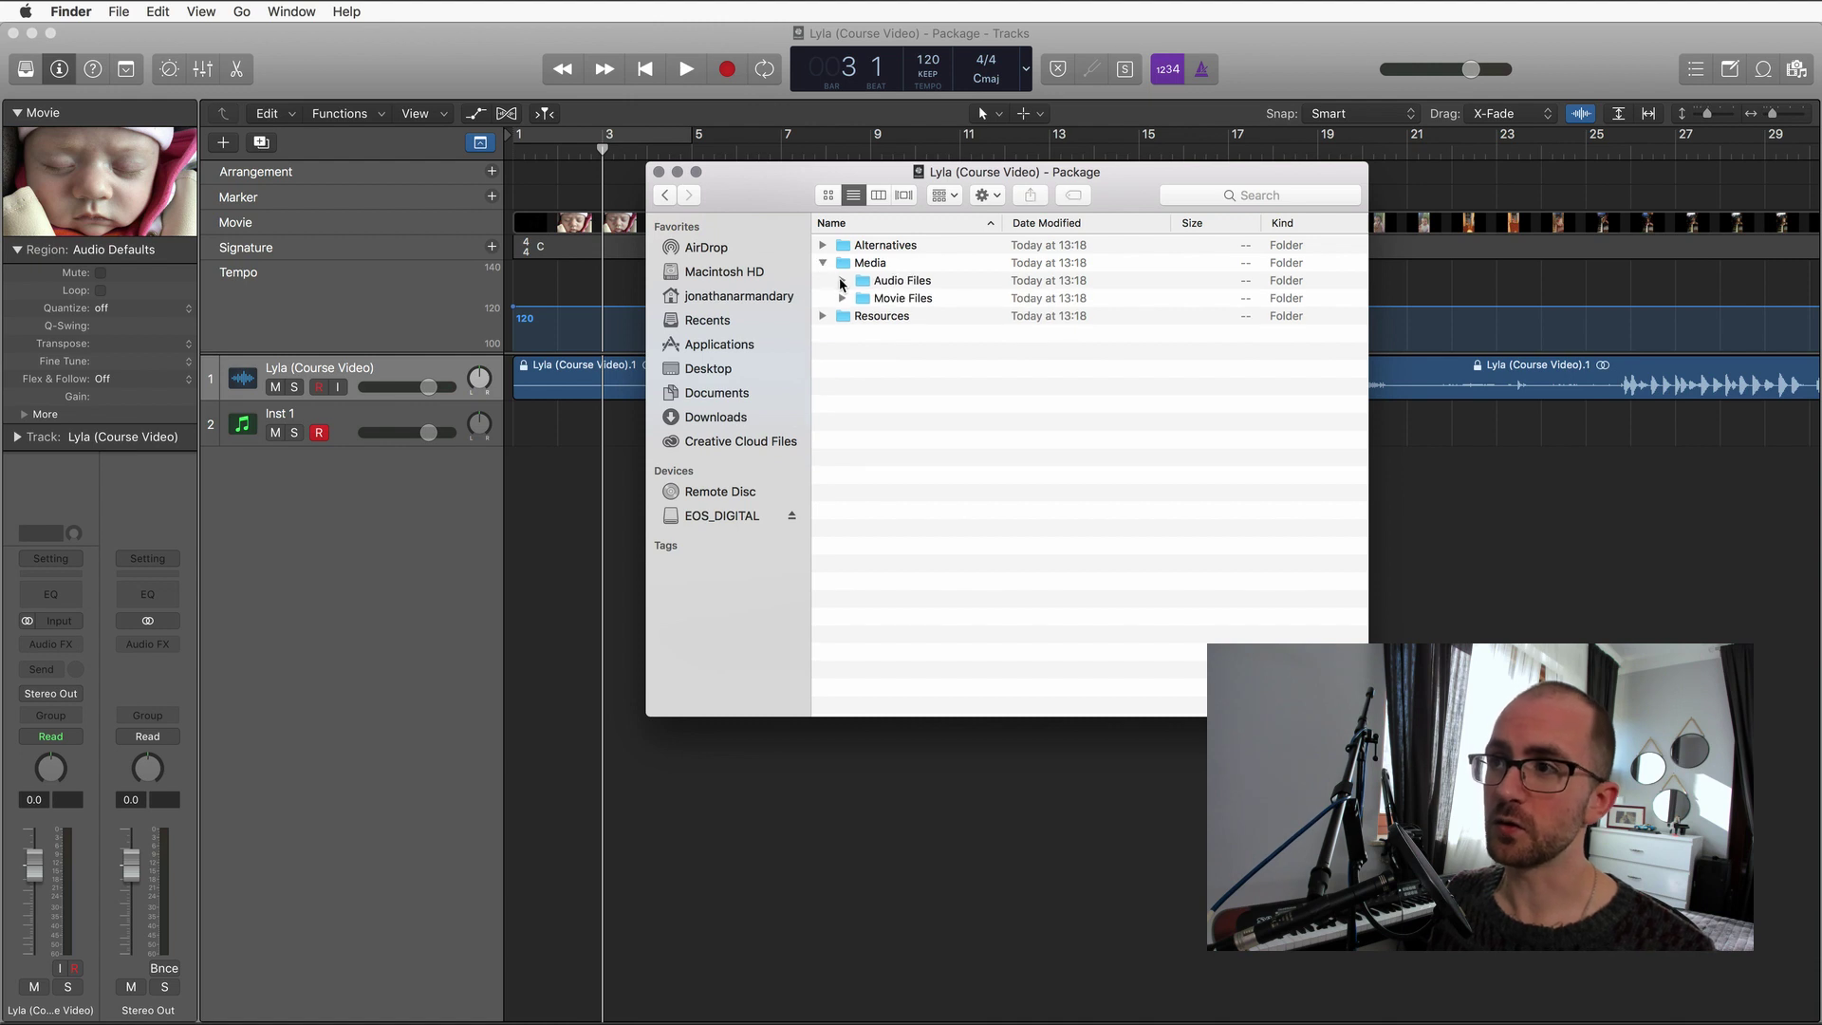
click(841, 281)
click(843, 316)
click(842, 281)
click(843, 298)
click(821, 264)
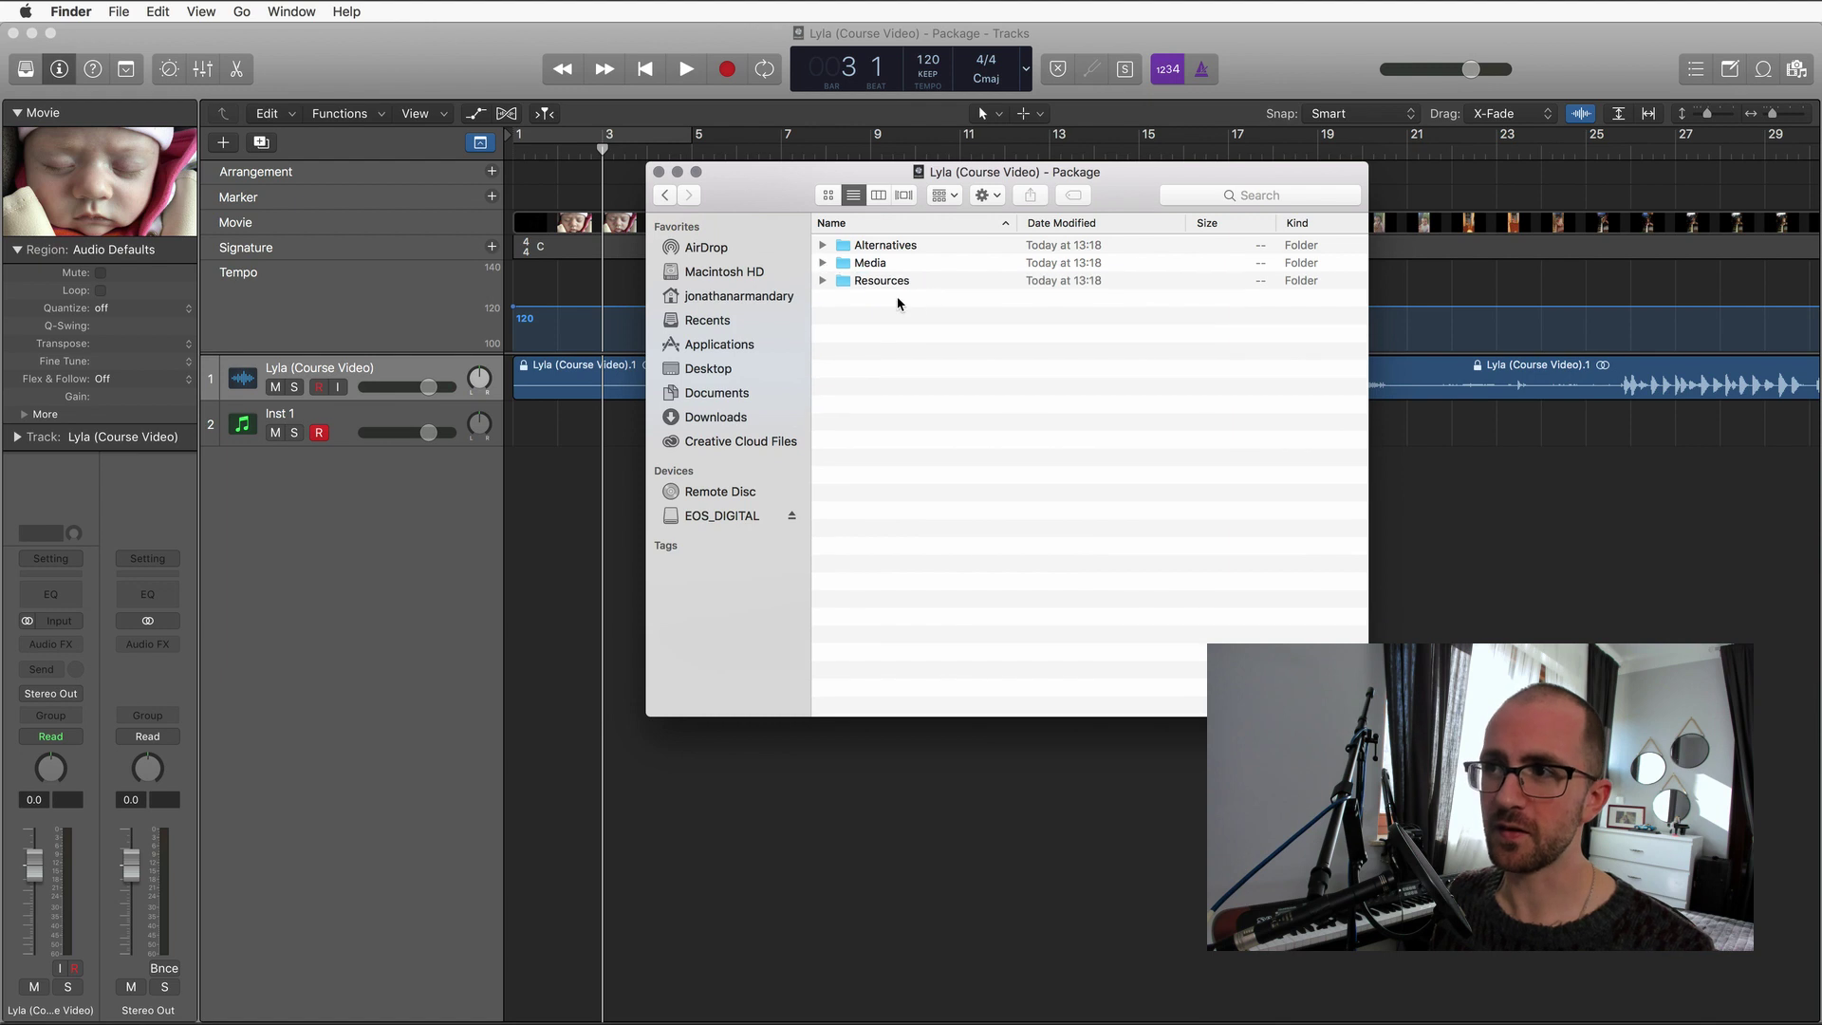
click(666, 195)
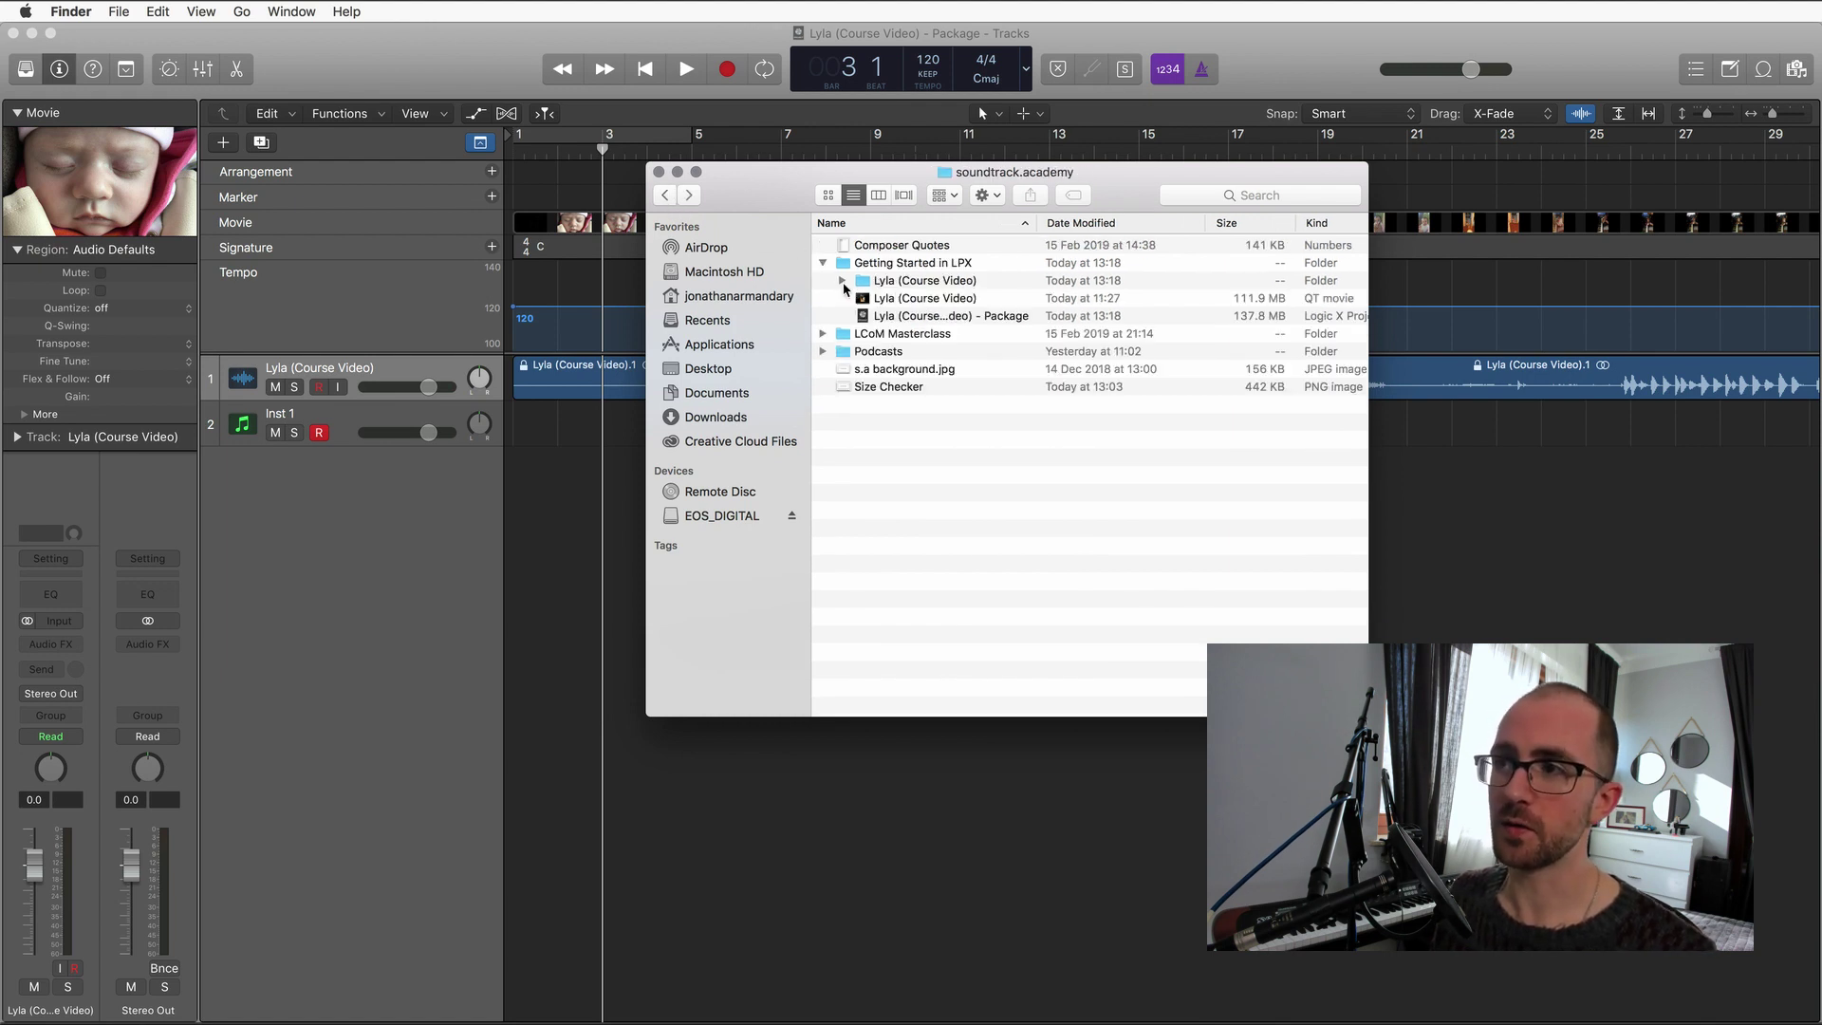
Expand the Lyla (Course Video) project folder and move the Lyla (Course Video) - Package file to the Trash.
click(842, 282)
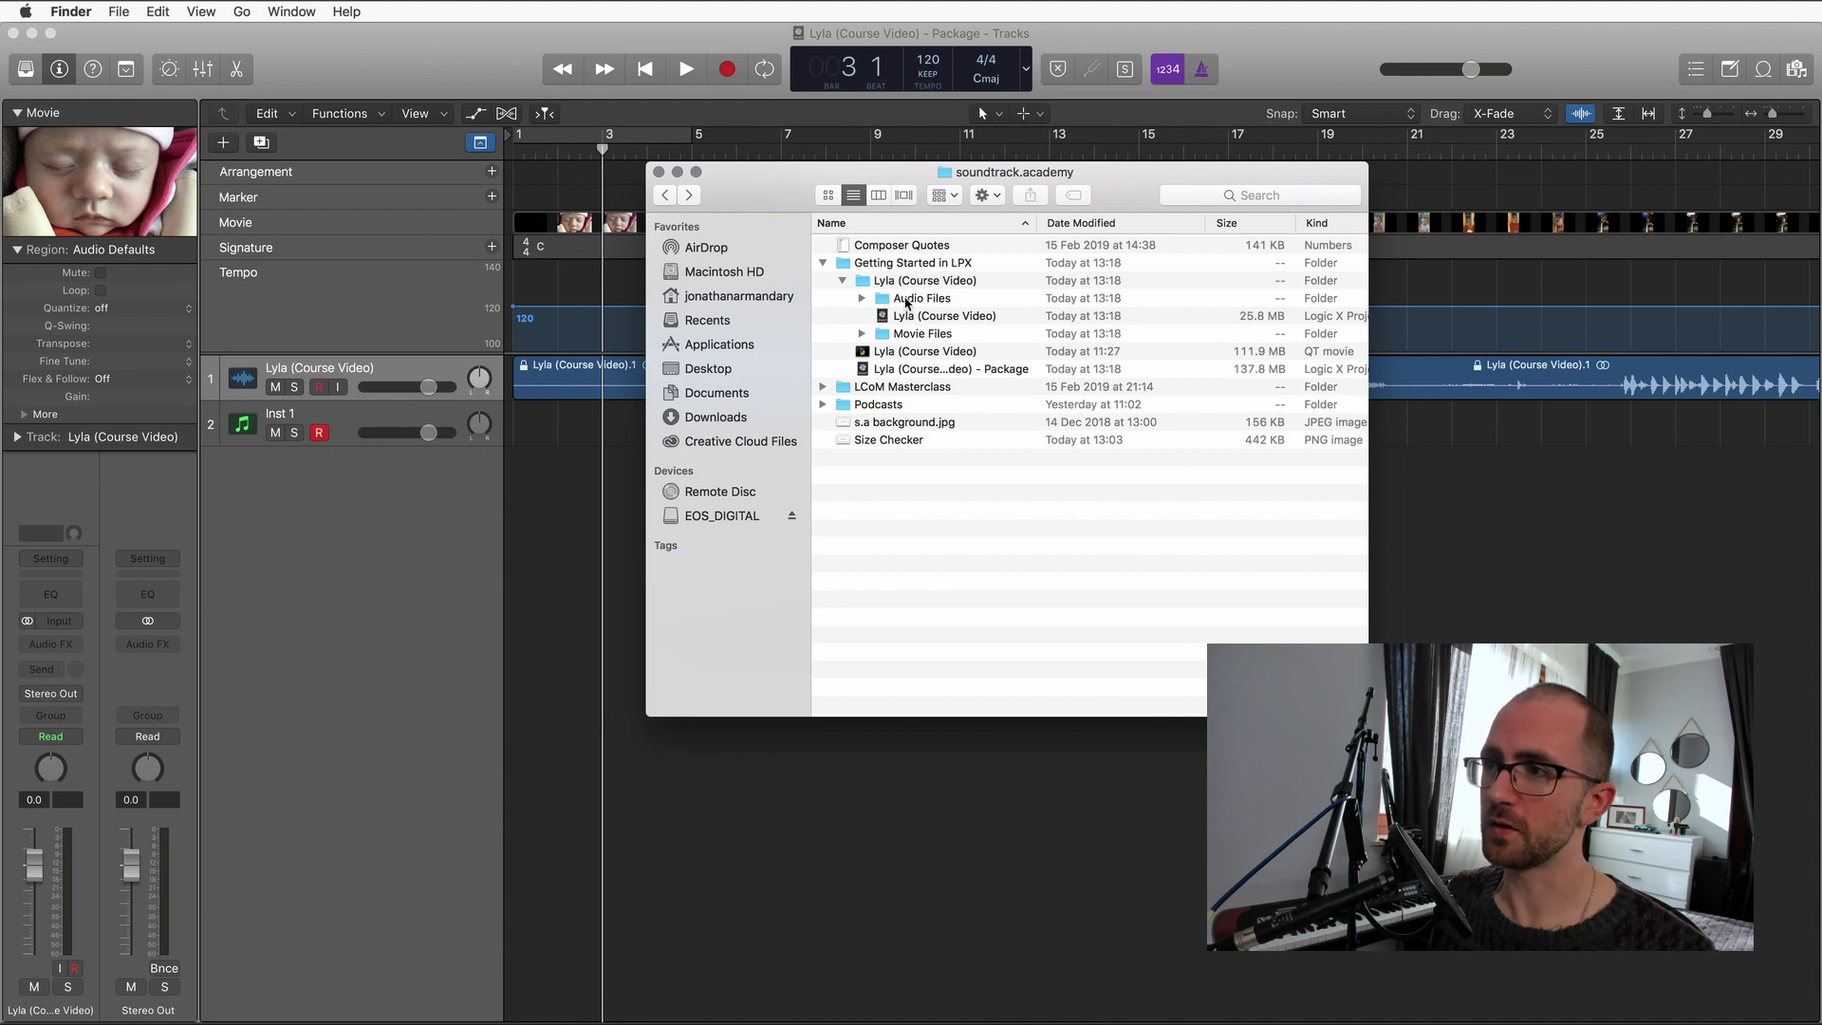
click(940, 370)
right_click(939, 370)
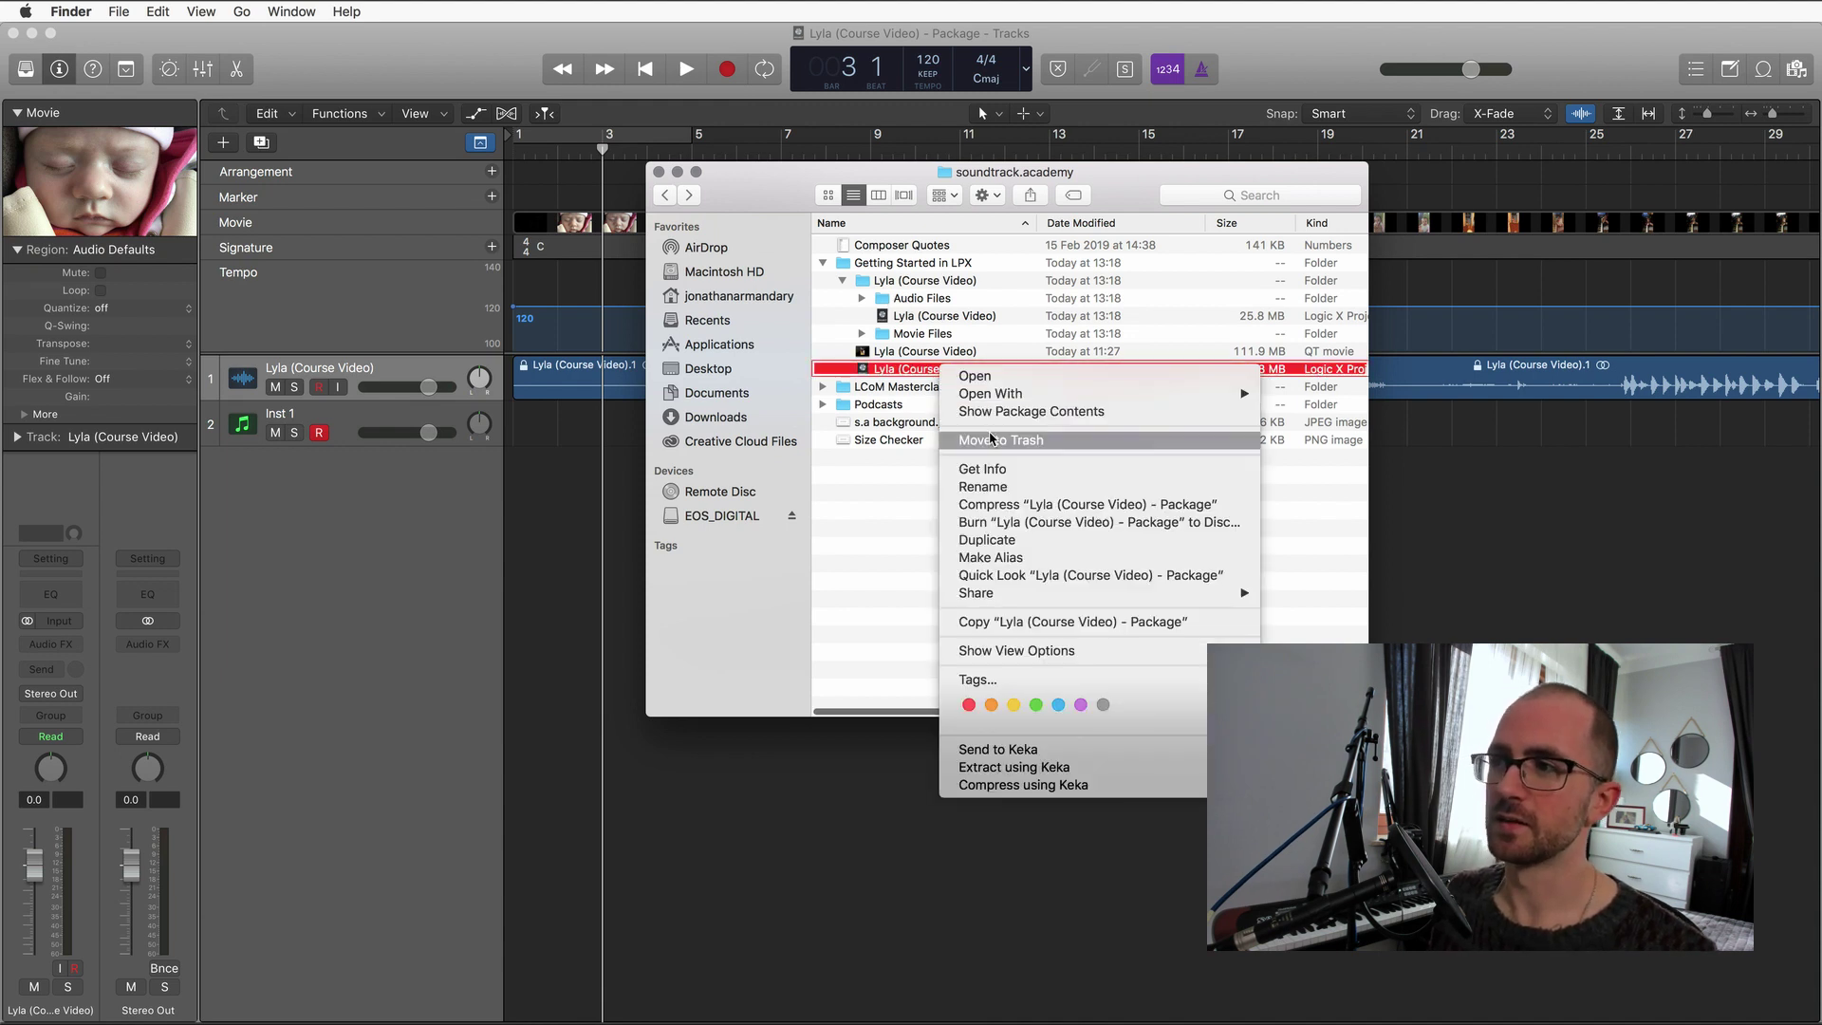
click(1001, 439)
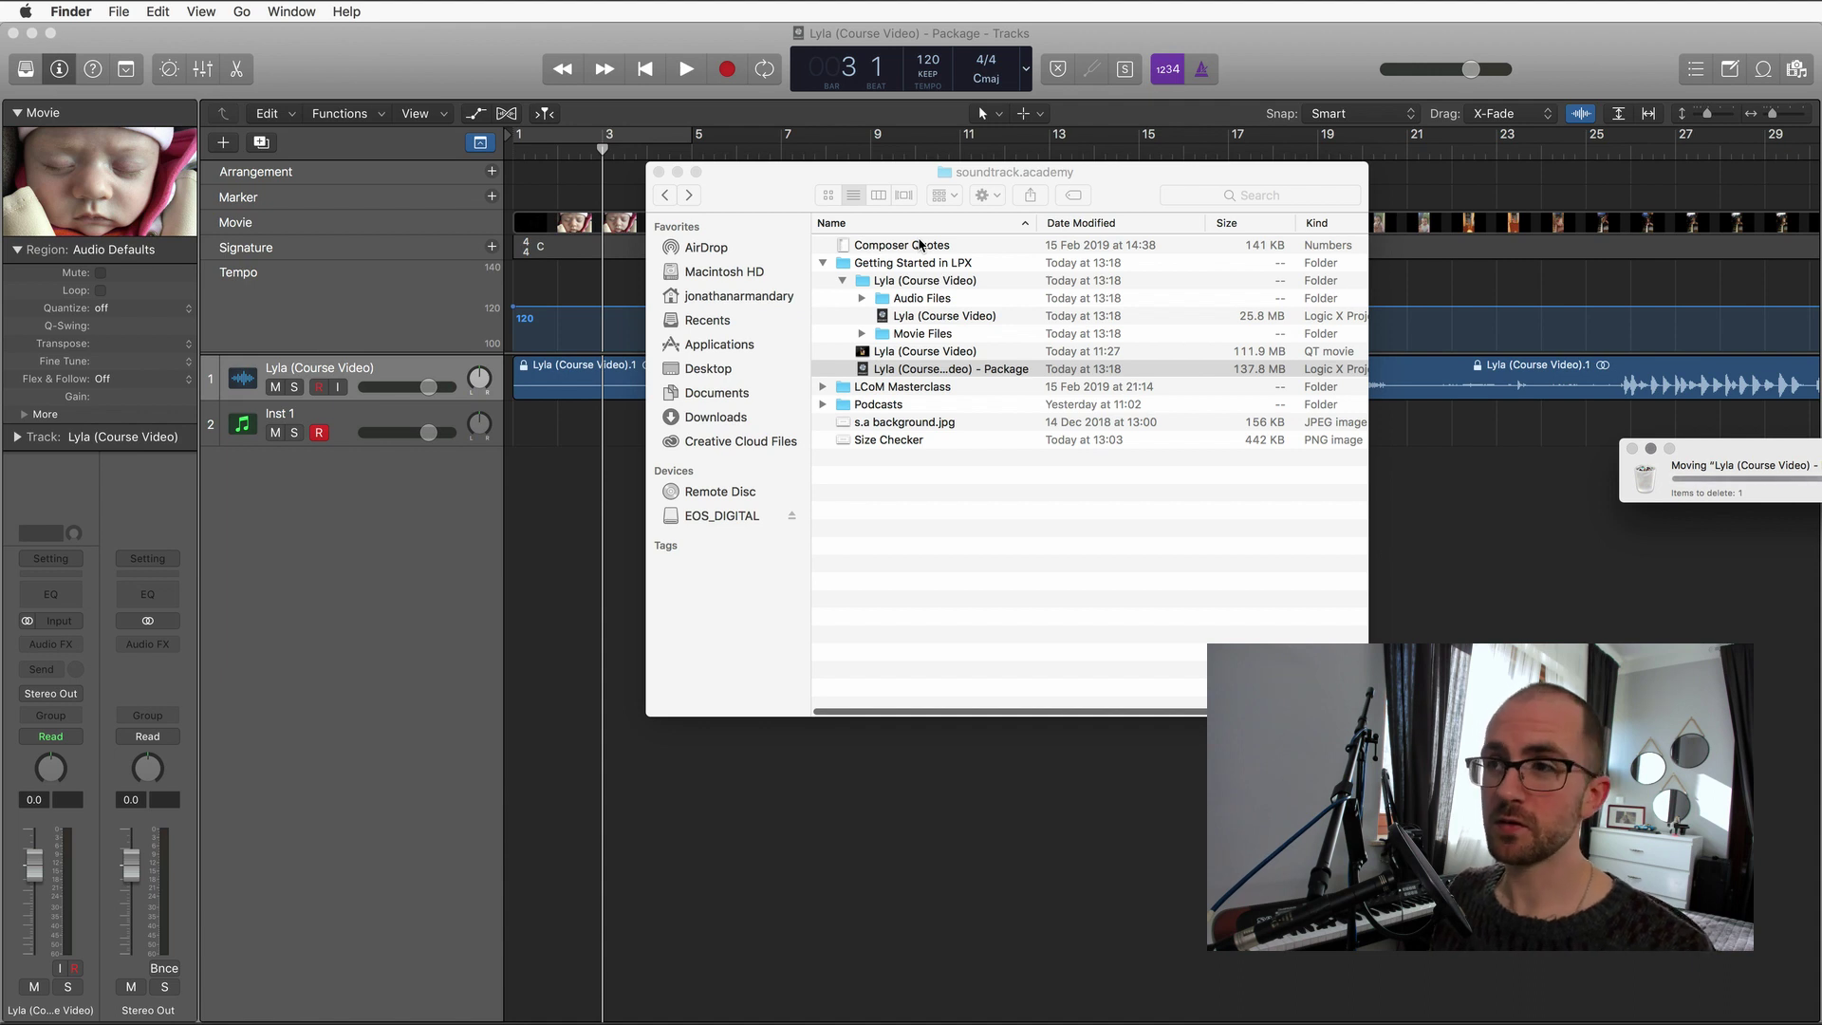